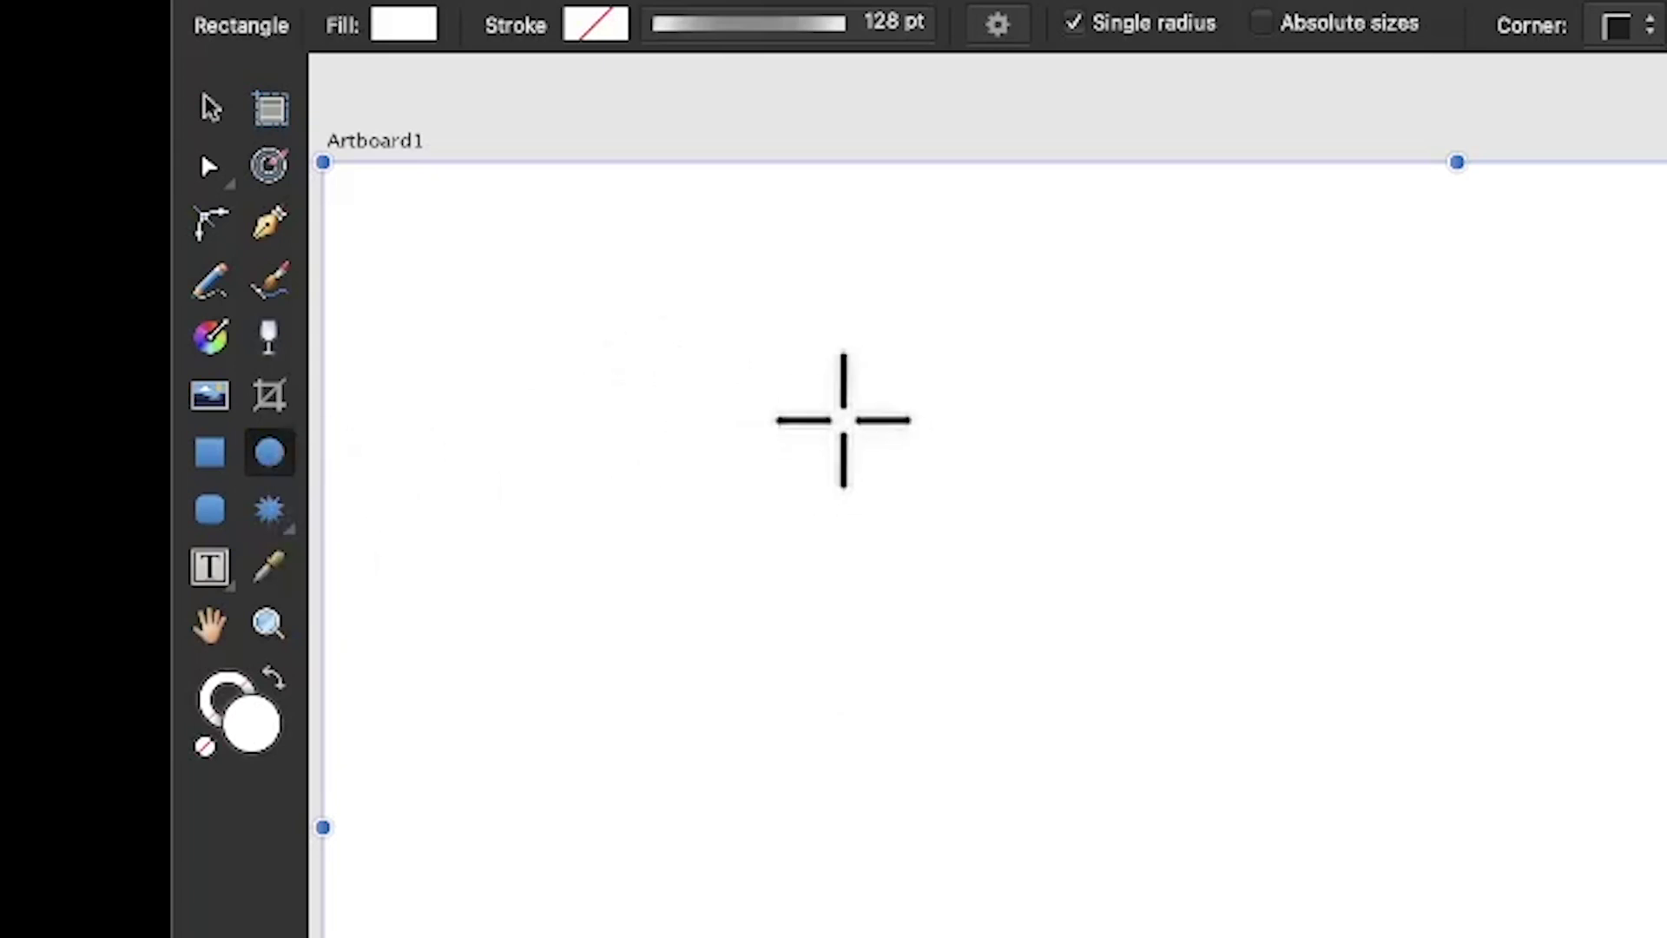
Step: Draw an orange circle about 196 px across near the left side of Artboard1
{"action": "left_click_drag", "start_coordinate": [752, 385], "coordinate": [1191, 819]}
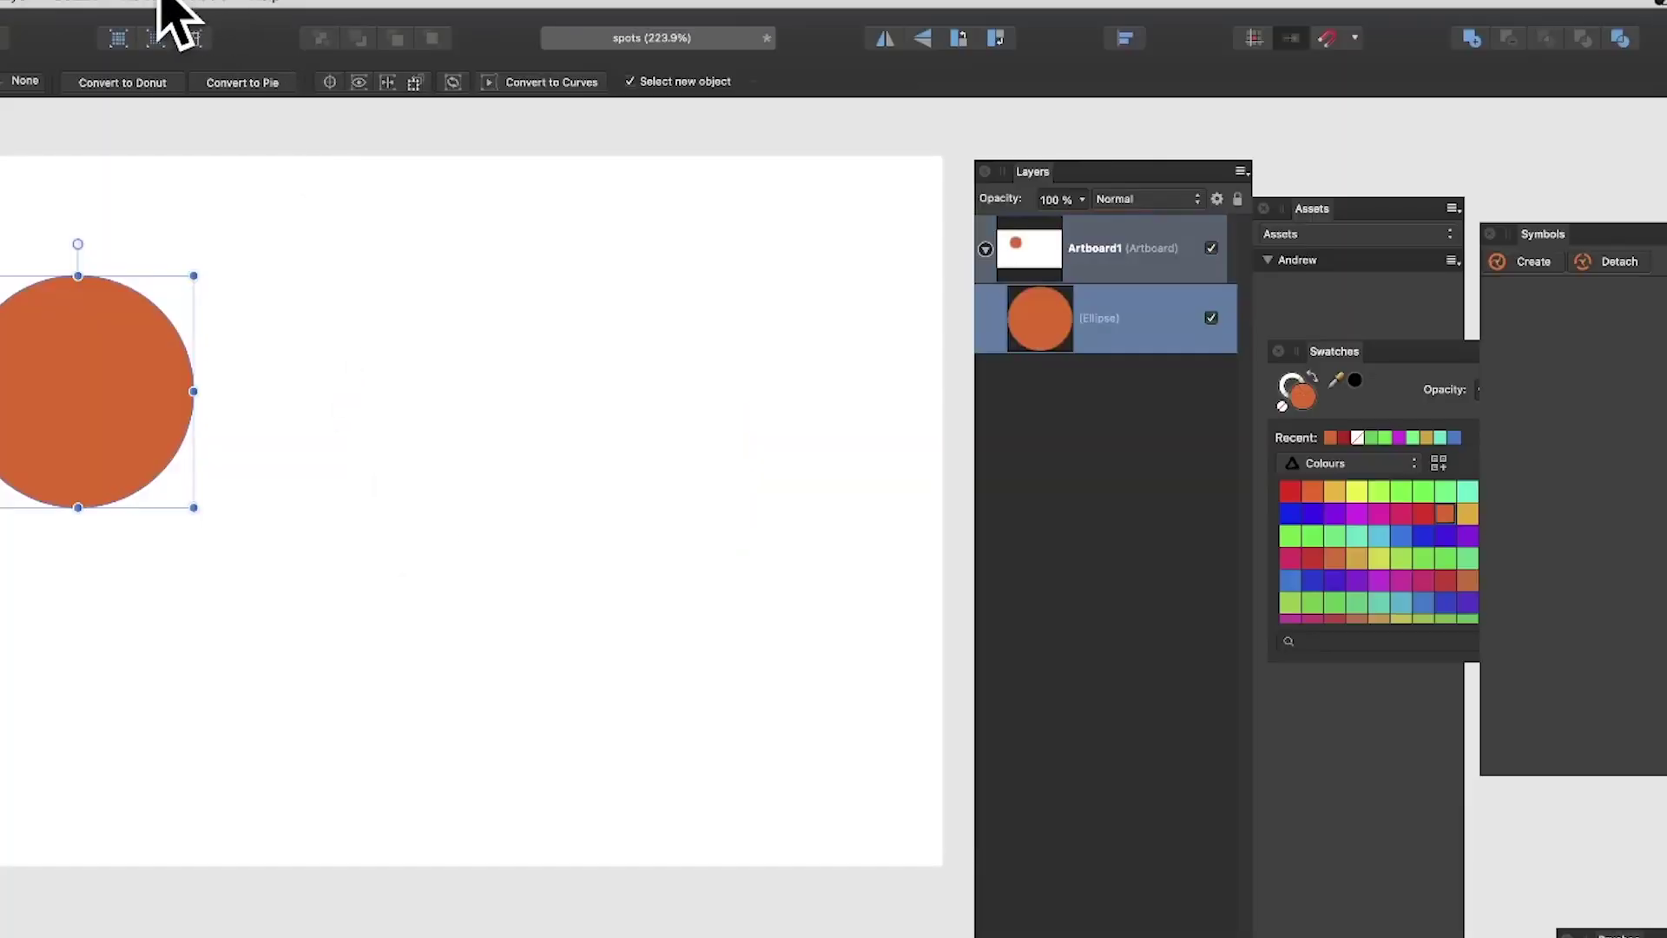
{"action": "left_click", "coordinate": [137, 4]}
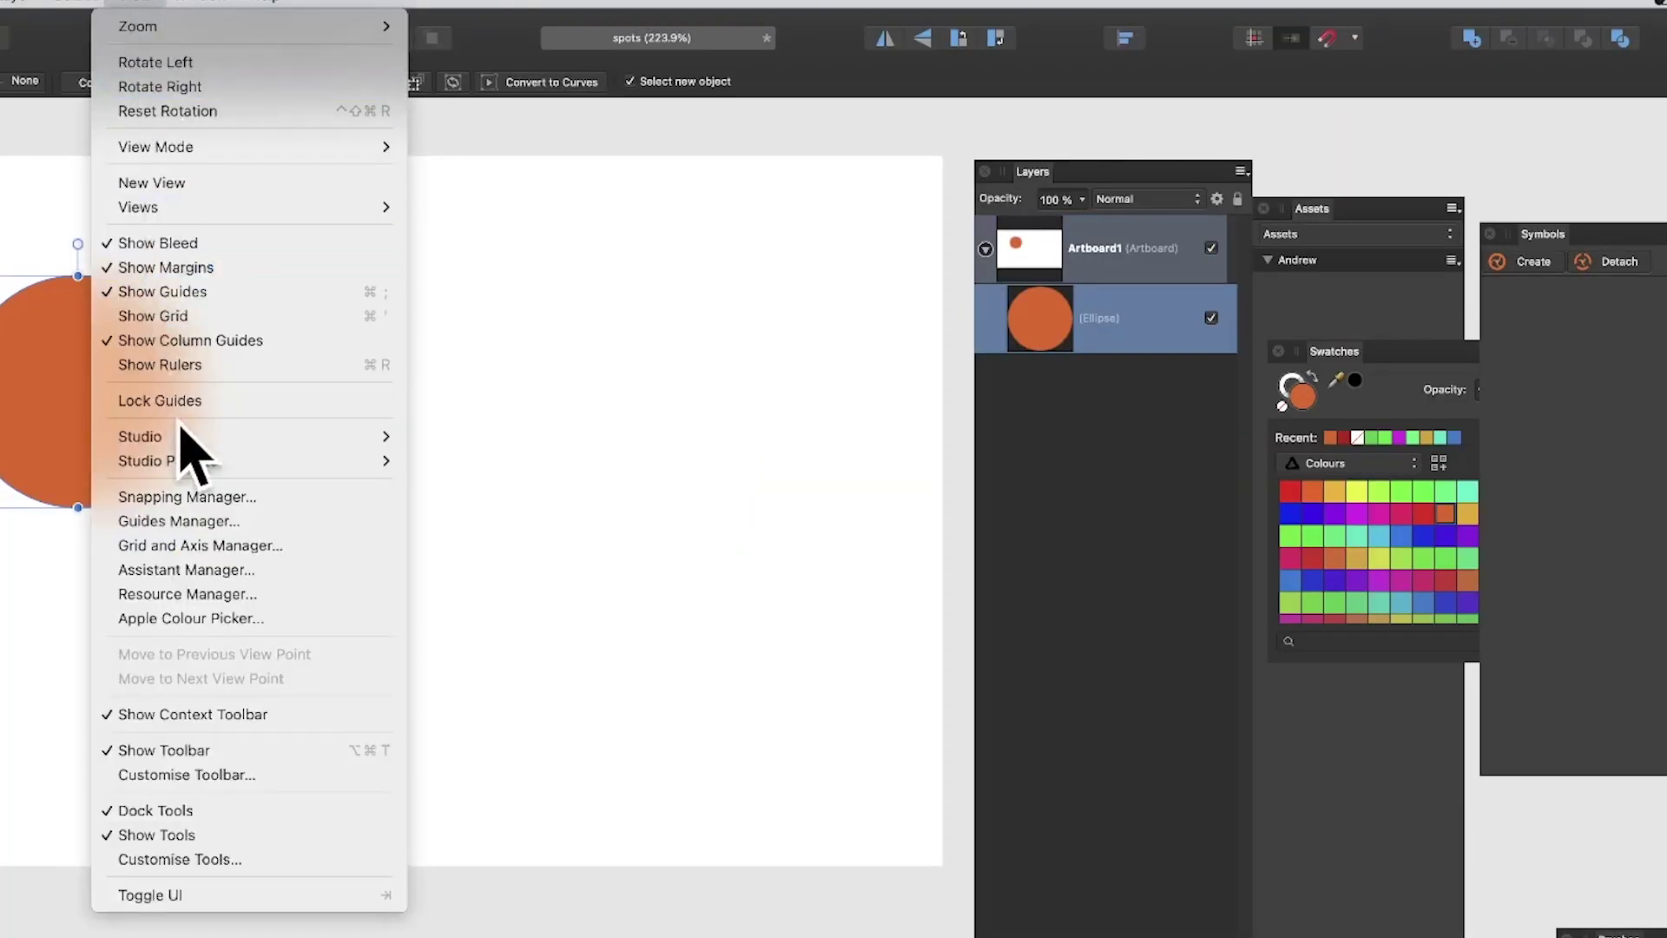
{"action": "mouse_move", "coordinate": [184, 439]}
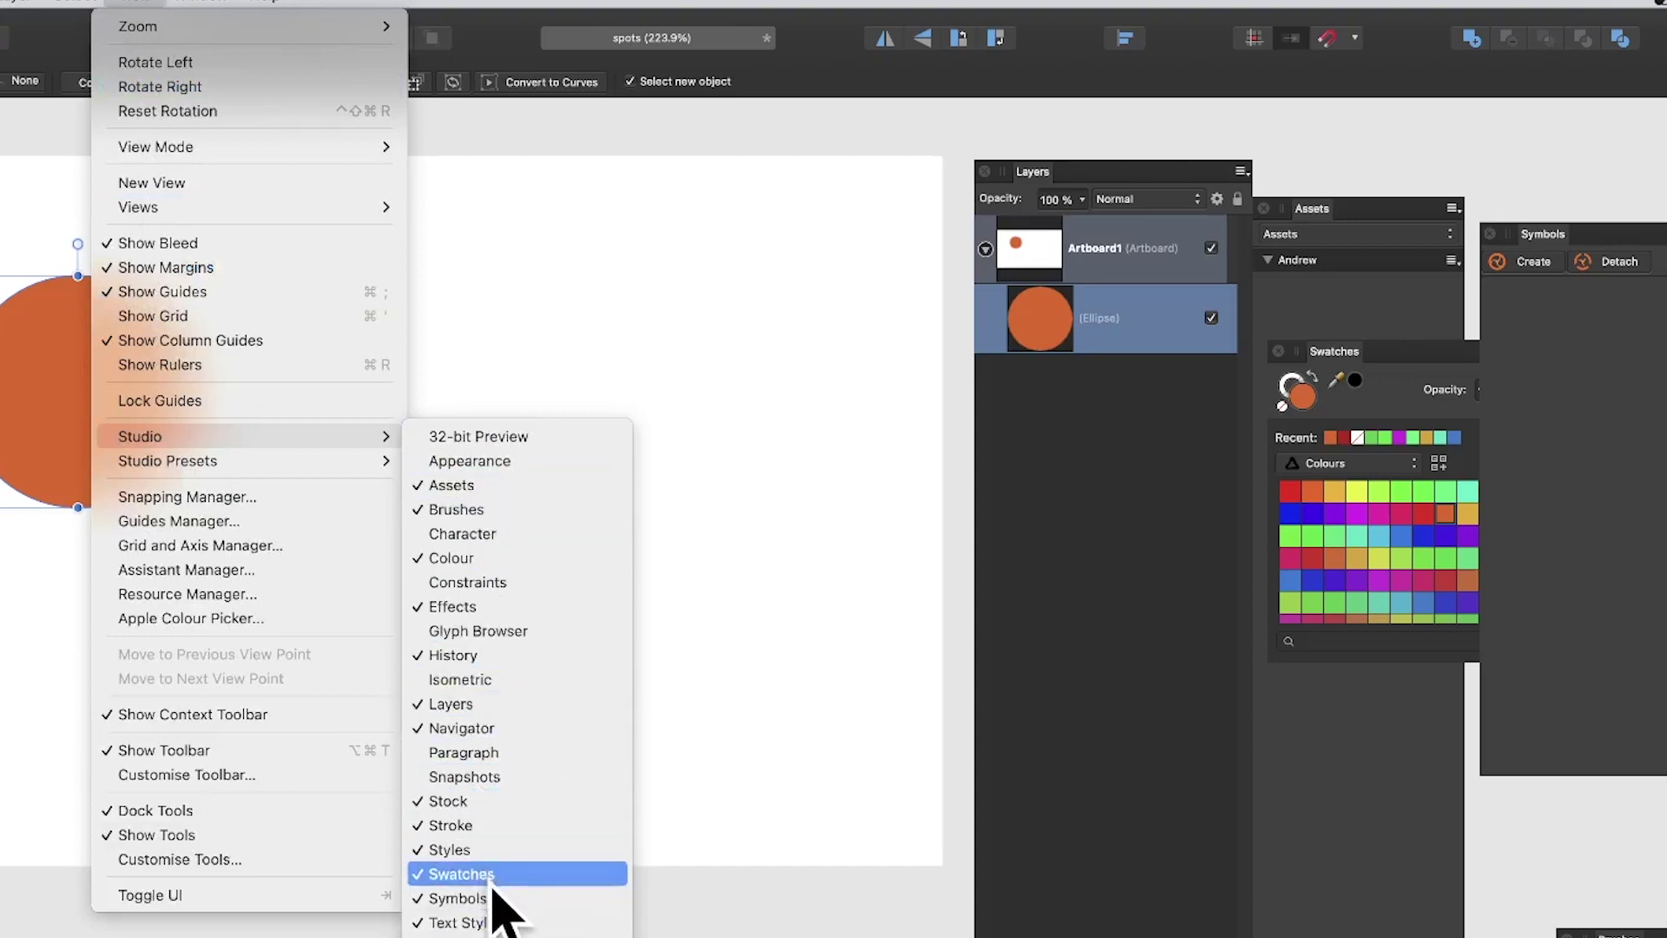
{"action": "left_click", "coordinate": [804, 63]}
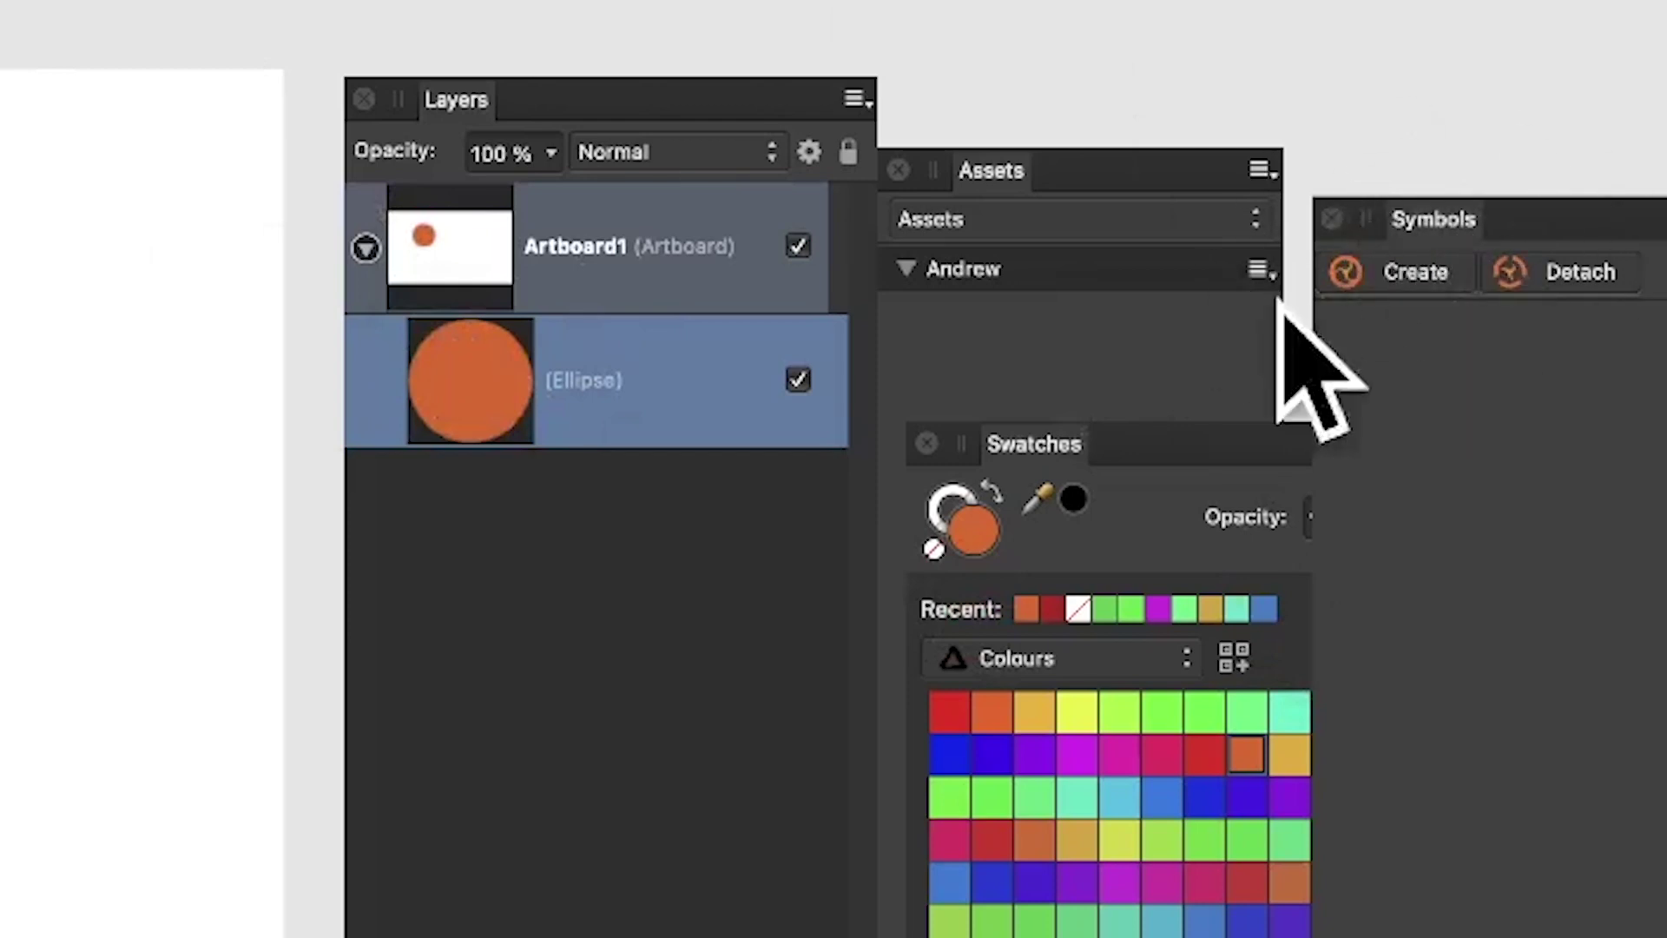
Step: Make the orange circle a symbol and show its nested Ellipse in the Symbol layer
{"action": "left_click", "coordinate": [1424, 273]}
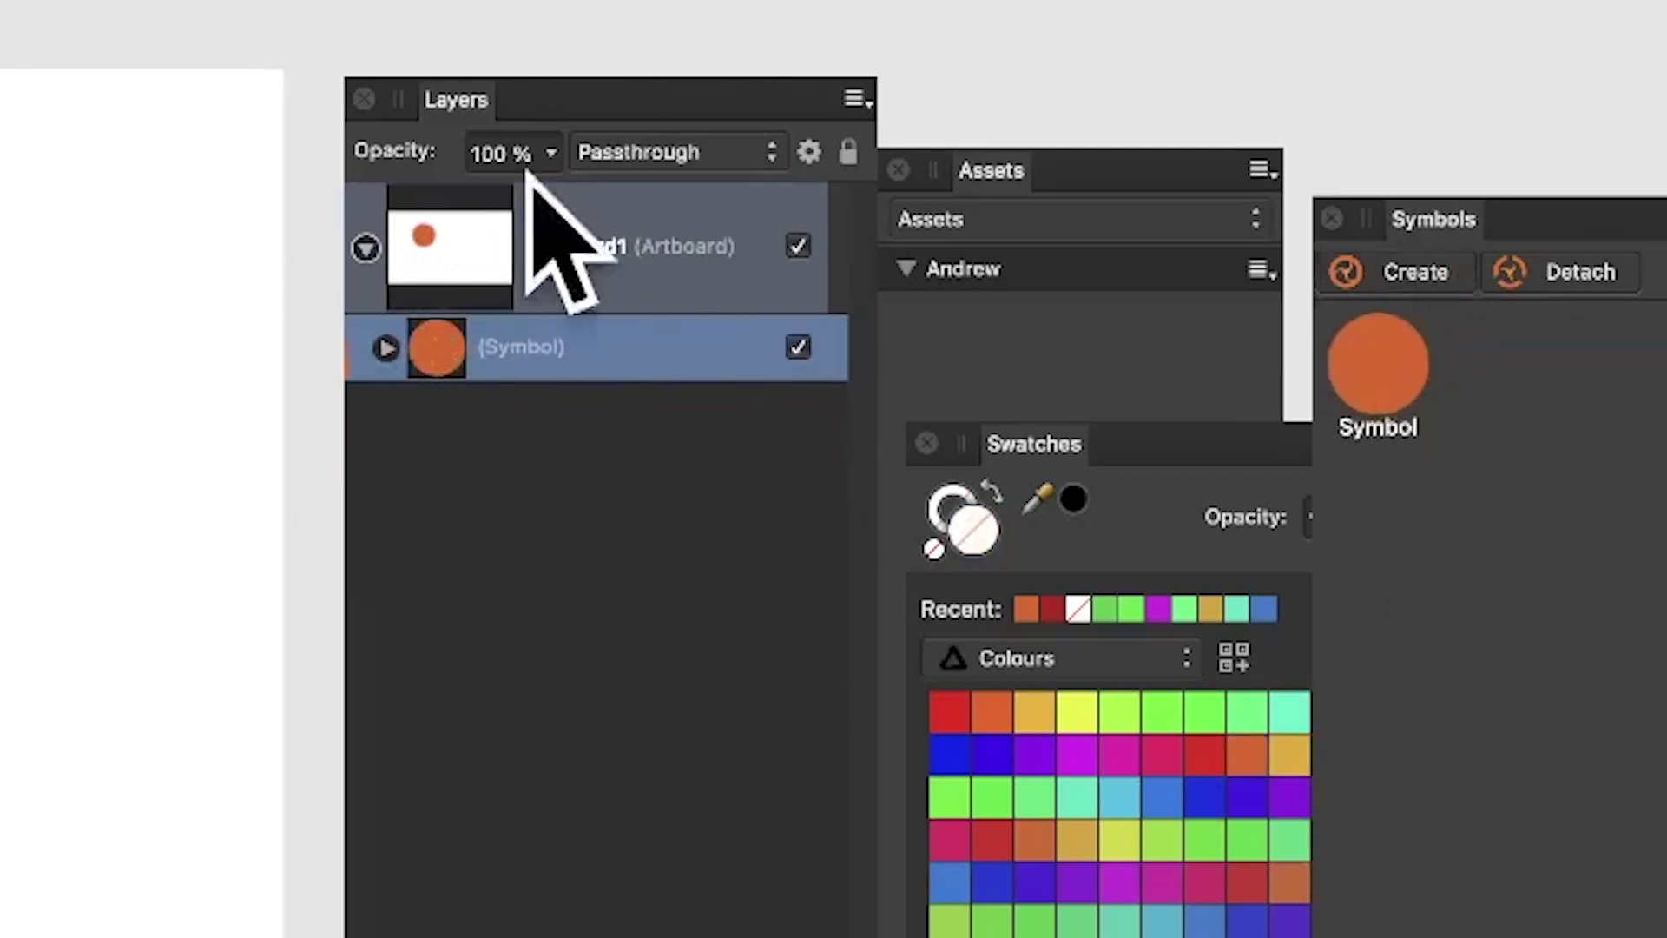
{"action": "left_click", "coordinate": [387, 348]}
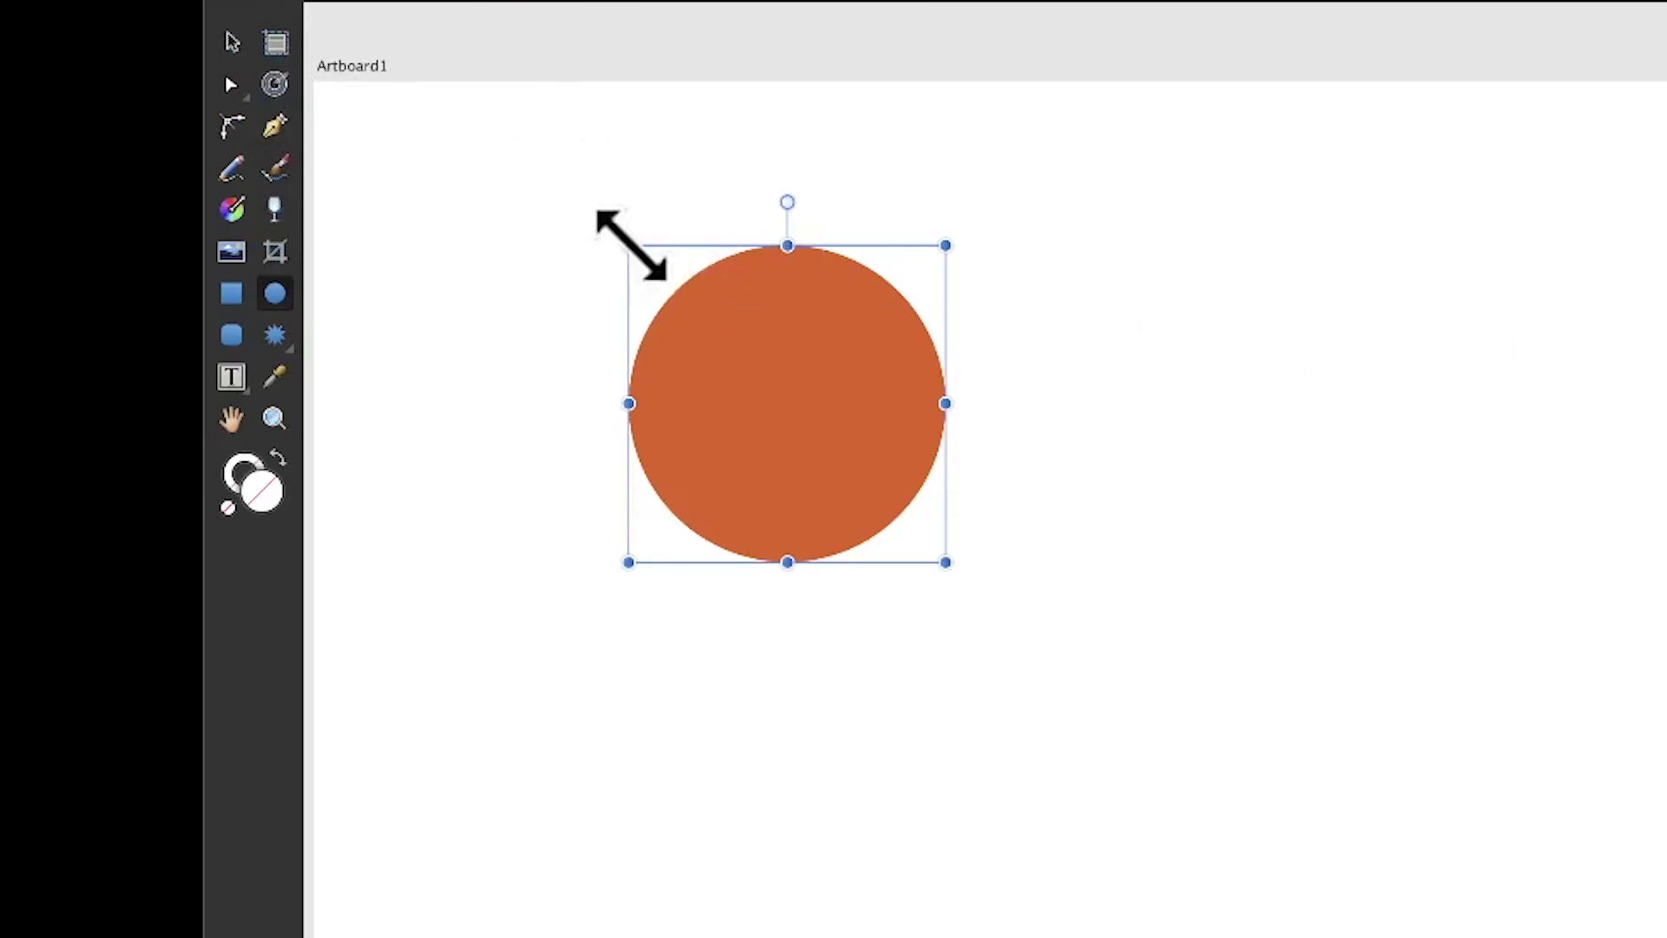
Step: Shrink the orange circle slightly and place a smaller copy beside it
{"action": "left_click_drag", "start_coordinate": [629, 245], "coordinate": [654, 271]}
{"action": "left_click", "coordinate": [232, 42]}
{"action": "left_click_drag", "start_coordinate": [800, 387], "coordinate": [919, 469]}
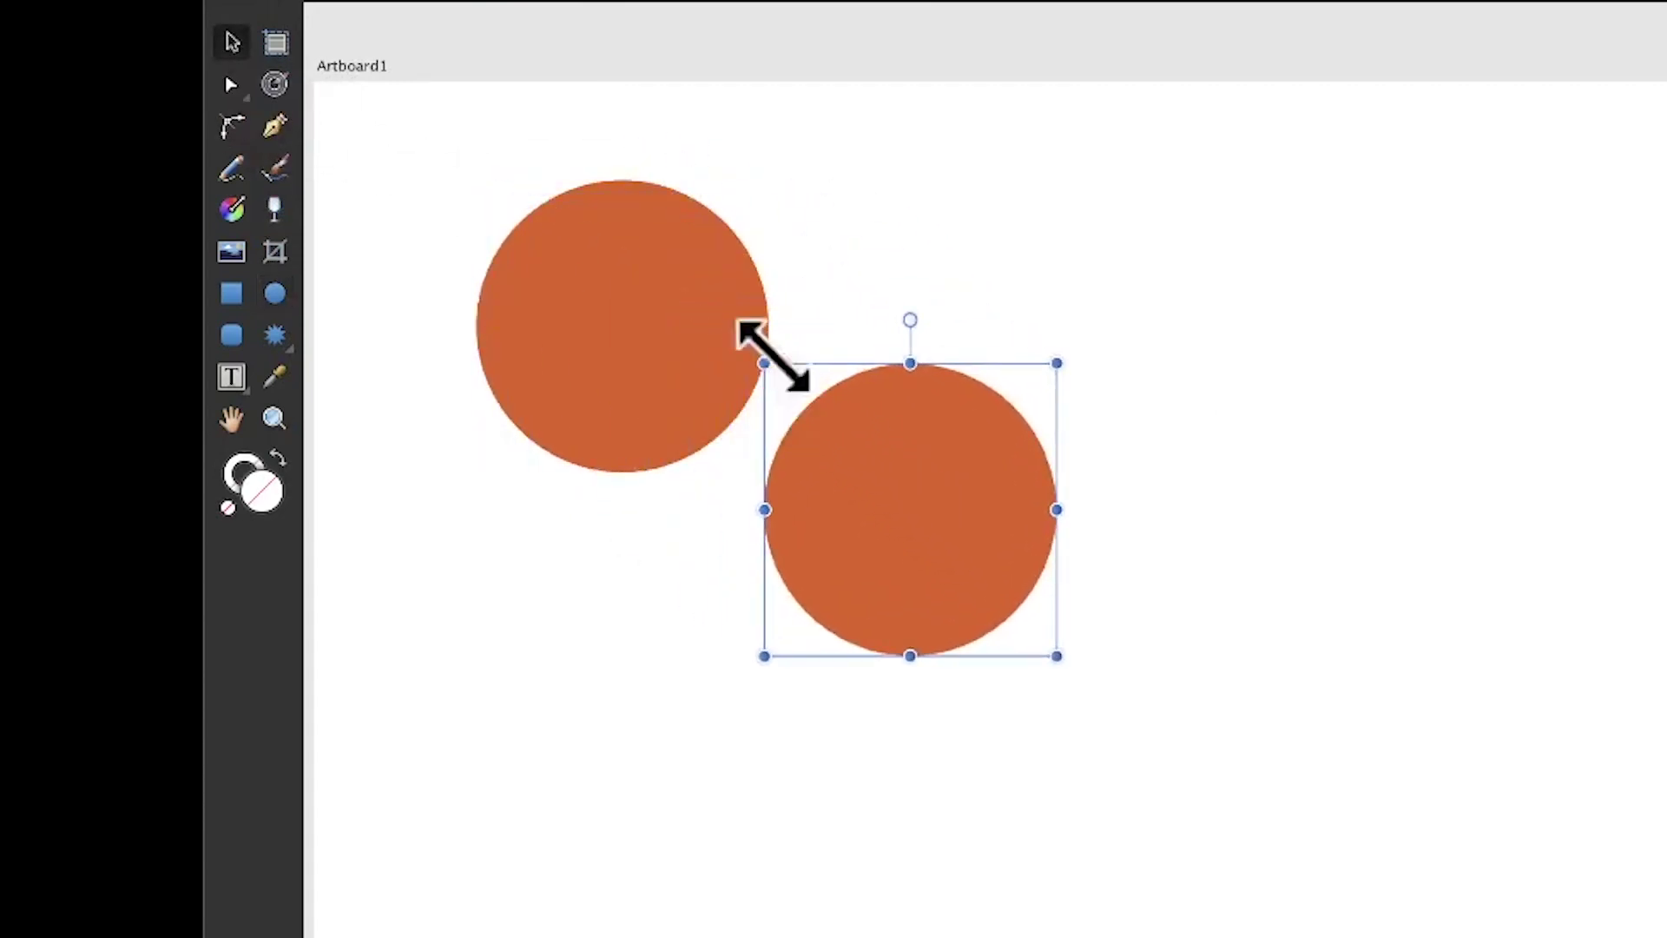
{"action": "left_click_drag", "start_coordinate": [754, 356], "coordinate": [890, 489]}
{"action": "left_click_drag", "start_coordinate": [976, 536], "coordinate": [758, 550]}
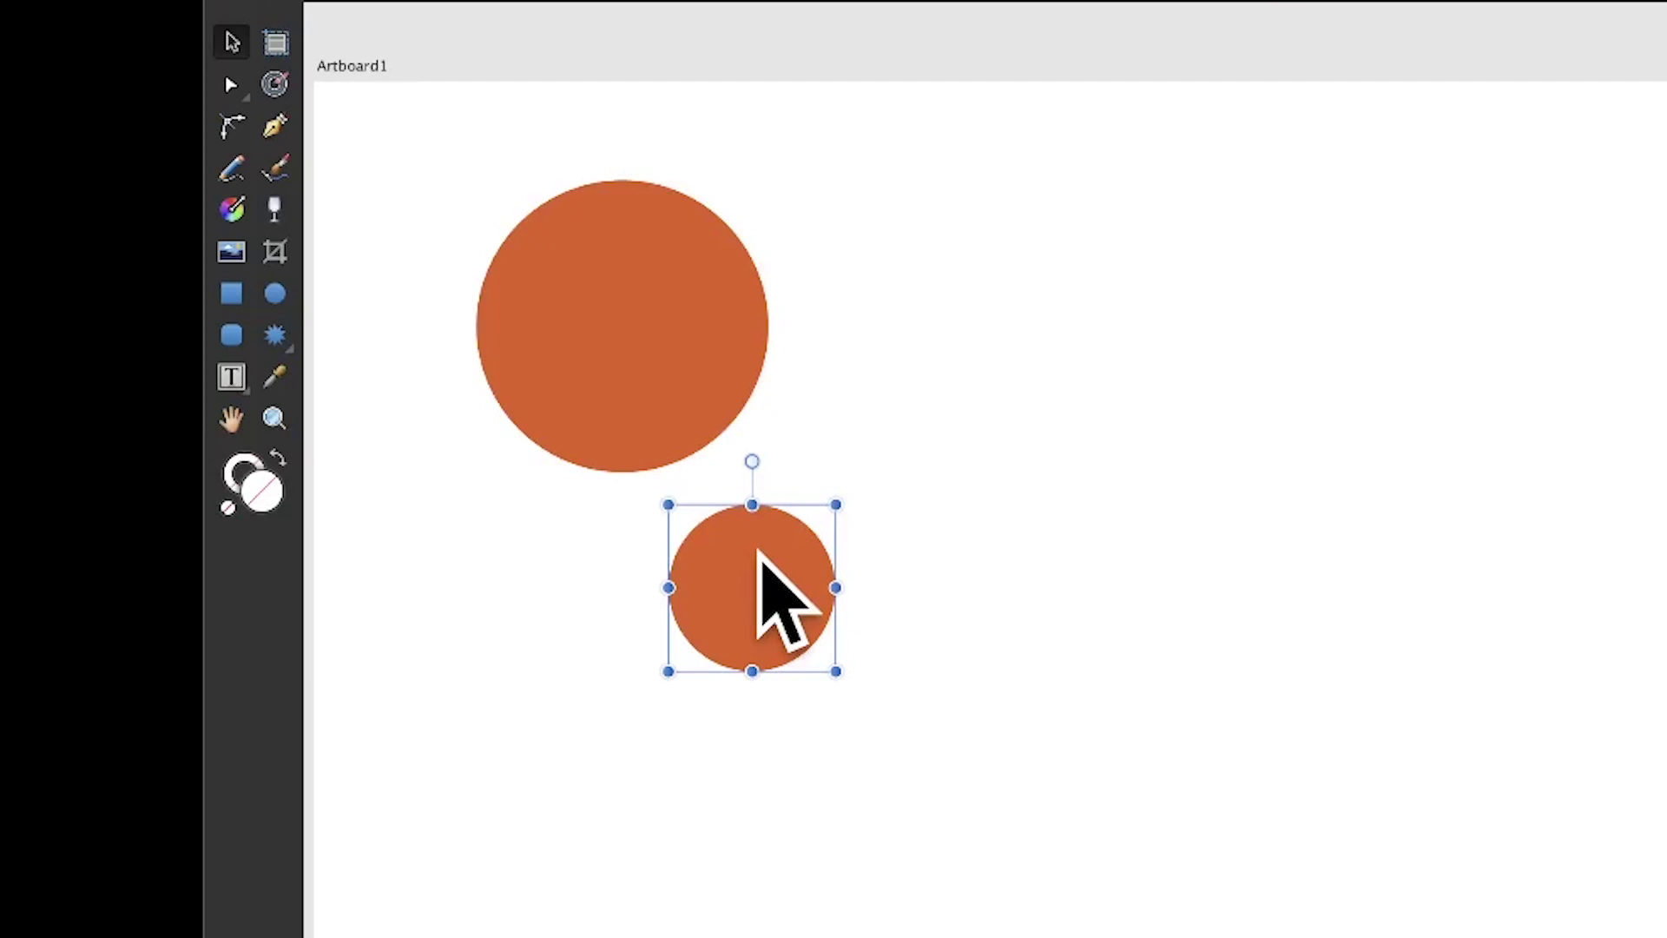
Step: Add more progressively smaller circle copies scattered around the left half
{"action": "left_click_drag", "start_coordinate": [694, 610], "coordinate": [551, 602]}
{"action": "left_click_drag", "start_coordinate": [601, 693], "coordinate": [558, 640]}
{"action": "left_click_drag", "start_coordinate": [498, 588], "coordinate": [961, 260]}
{"action": "left_click", "coordinate": [1251, 316]}
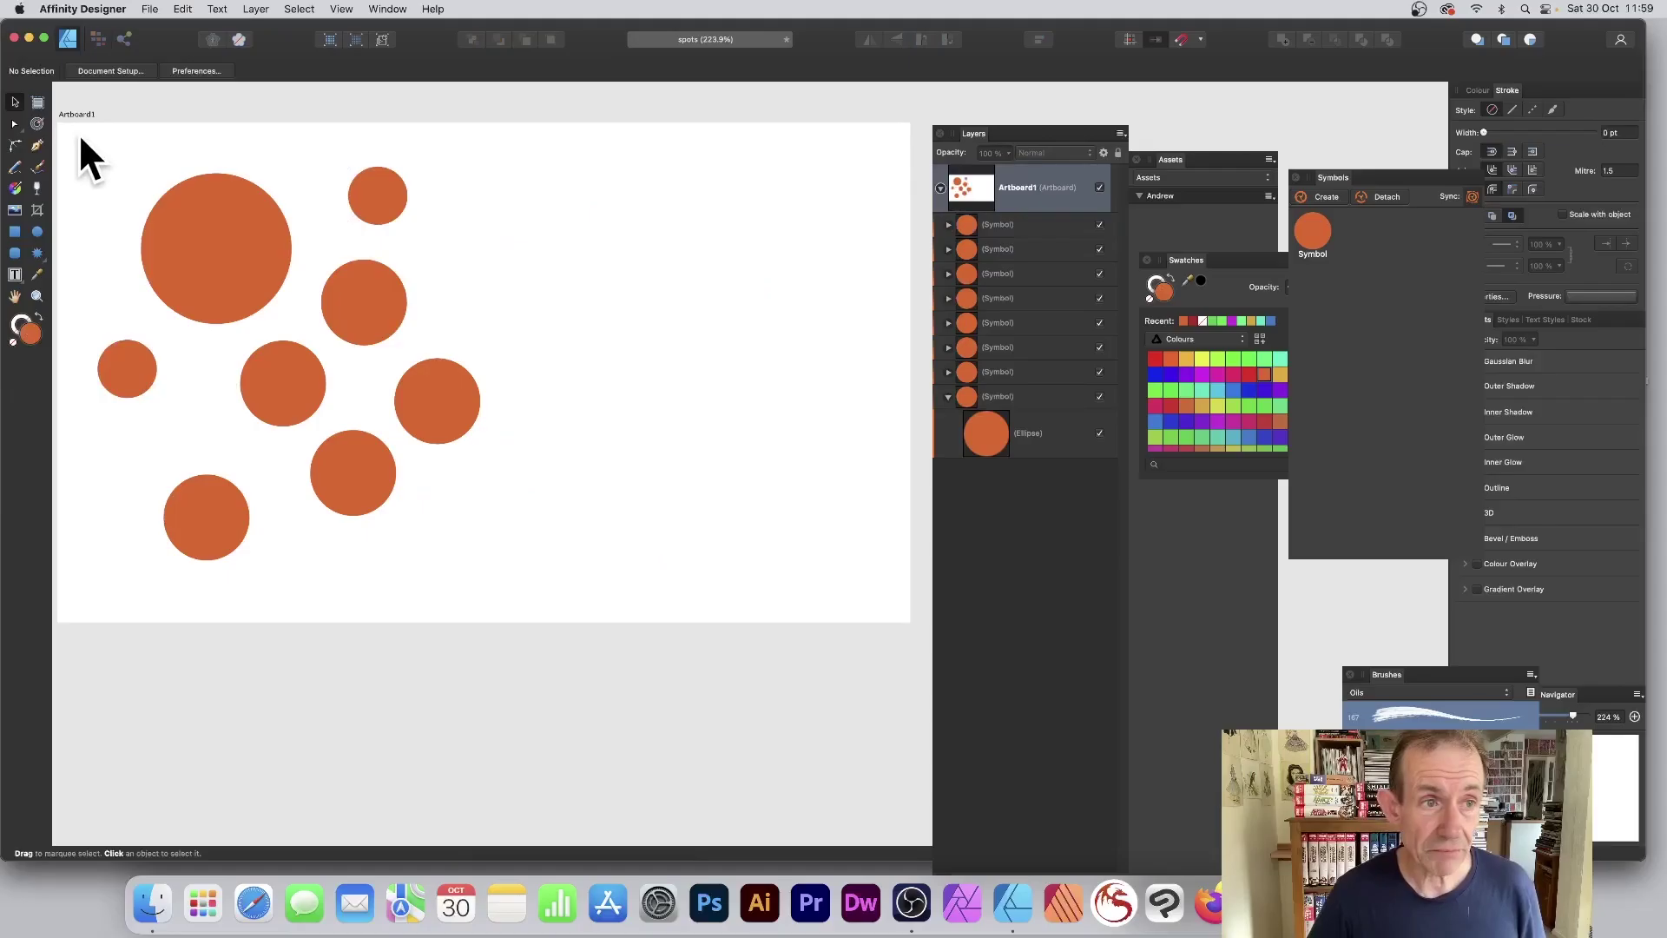
Step: Clone the eight-circle cluster to the right and scale the copy down
{"action": "left_click_drag", "start_coordinate": [69, 123], "coordinate": [614, 662]}
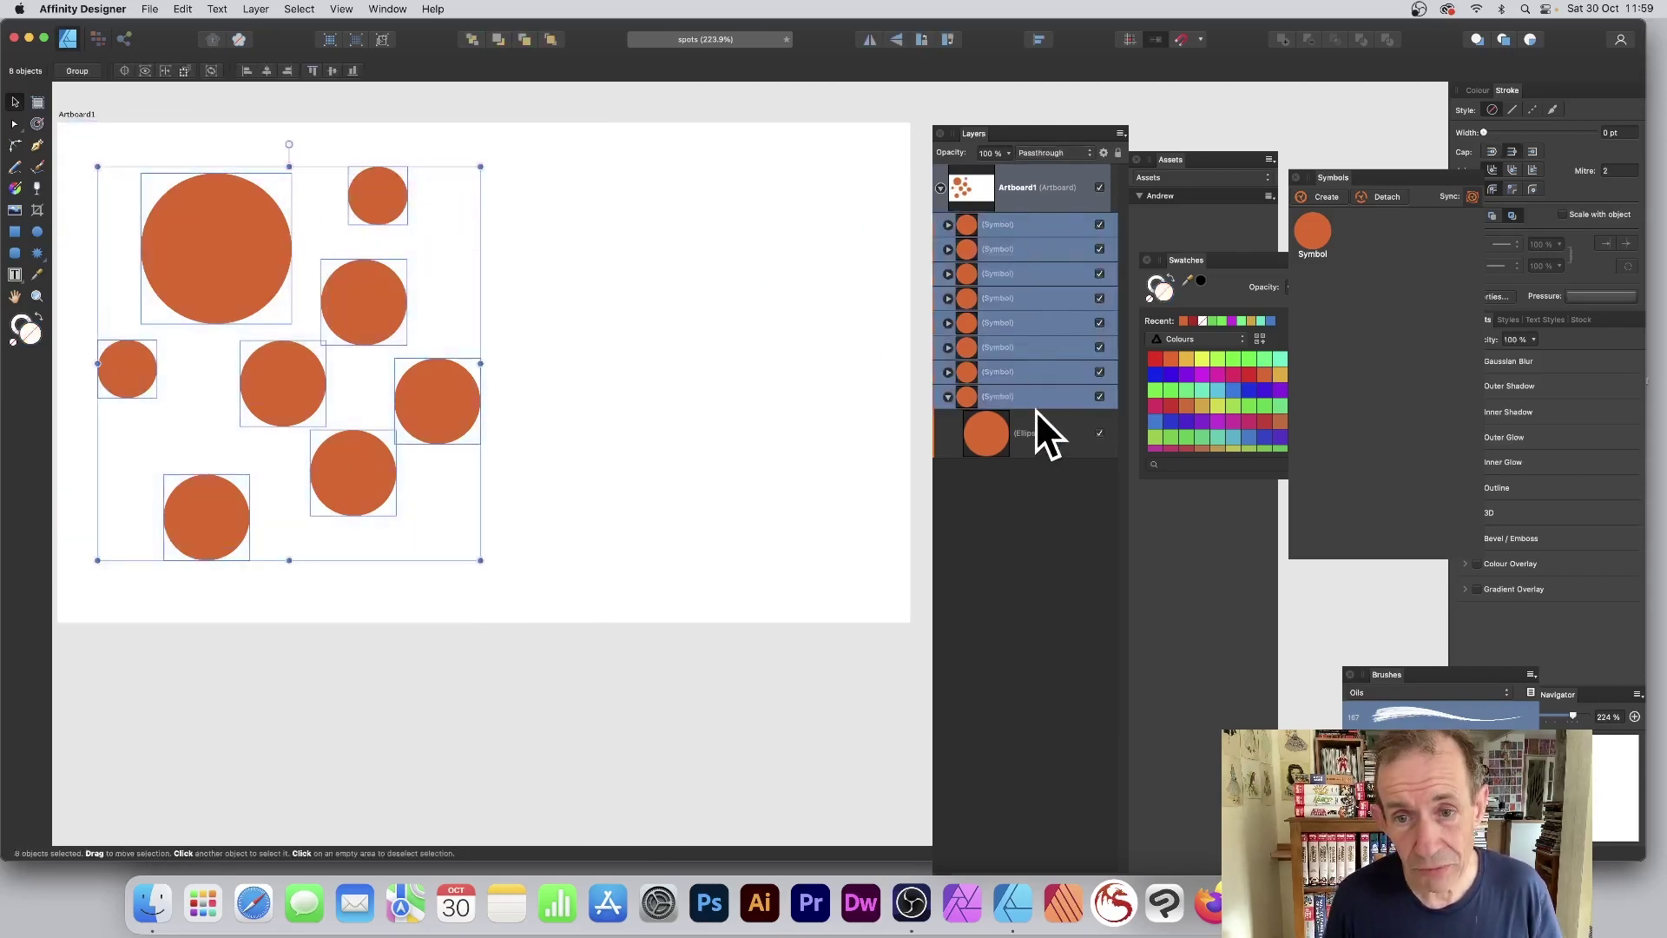
{"action": "left_click", "coordinate": [949, 397]}
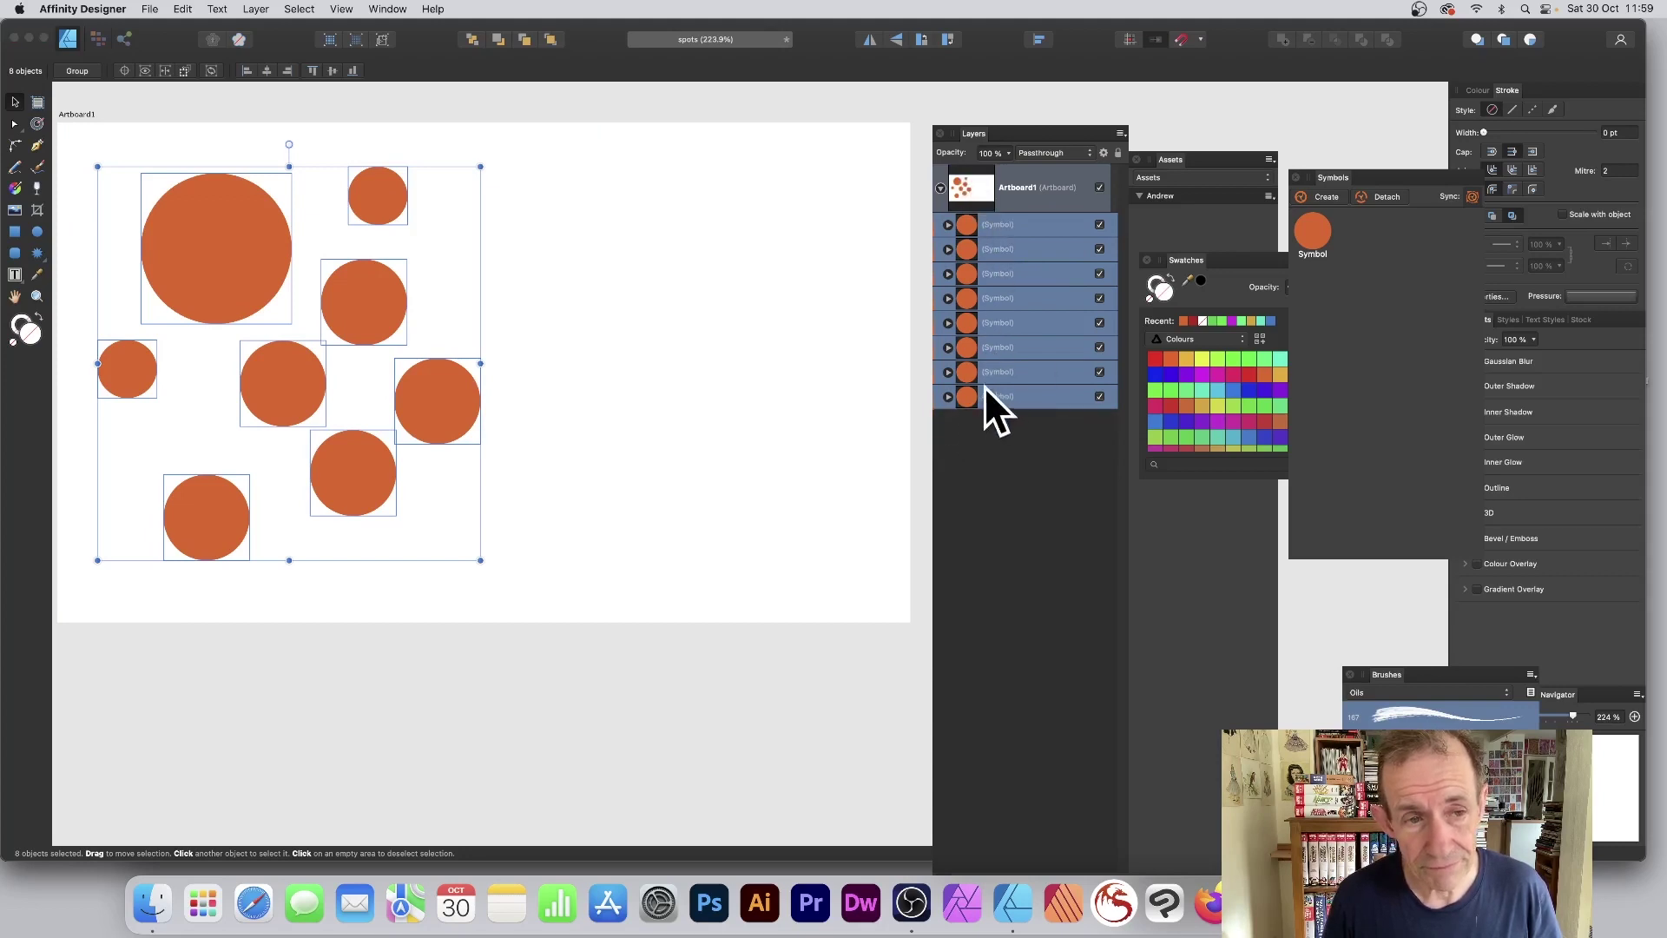
{"action": "mouse_move", "coordinate": [391, 295]}
{"action": "left_mouse_down"}
{"action": "mouse_move", "coordinate": [533, 224]}
{"action": "mouse_move", "coordinate": [671, 291]}
{"action": "mouse_move", "coordinate": [697, 263]}
{"action": "left_mouse_up"}
{"action": "mouse_move", "coordinate": [405, 134]}
{"action": "left_mouse_down"}
{"action": "mouse_move", "coordinate": [530, 236]}
{"action": "mouse_move", "coordinate": [599, 341]}
{"action": "mouse_move", "coordinate": [464, 202]}
{"action": "mouse_move", "coordinate": [623, 341]}
{"action": "mouse_move", "coordinate": [518, 410]}
{"action": "mouse_move", "coordinate": [580, 351]}
{"action": "mouse_move", "coordinate": [660, 198]}
{"action": "left_mouse_up"}
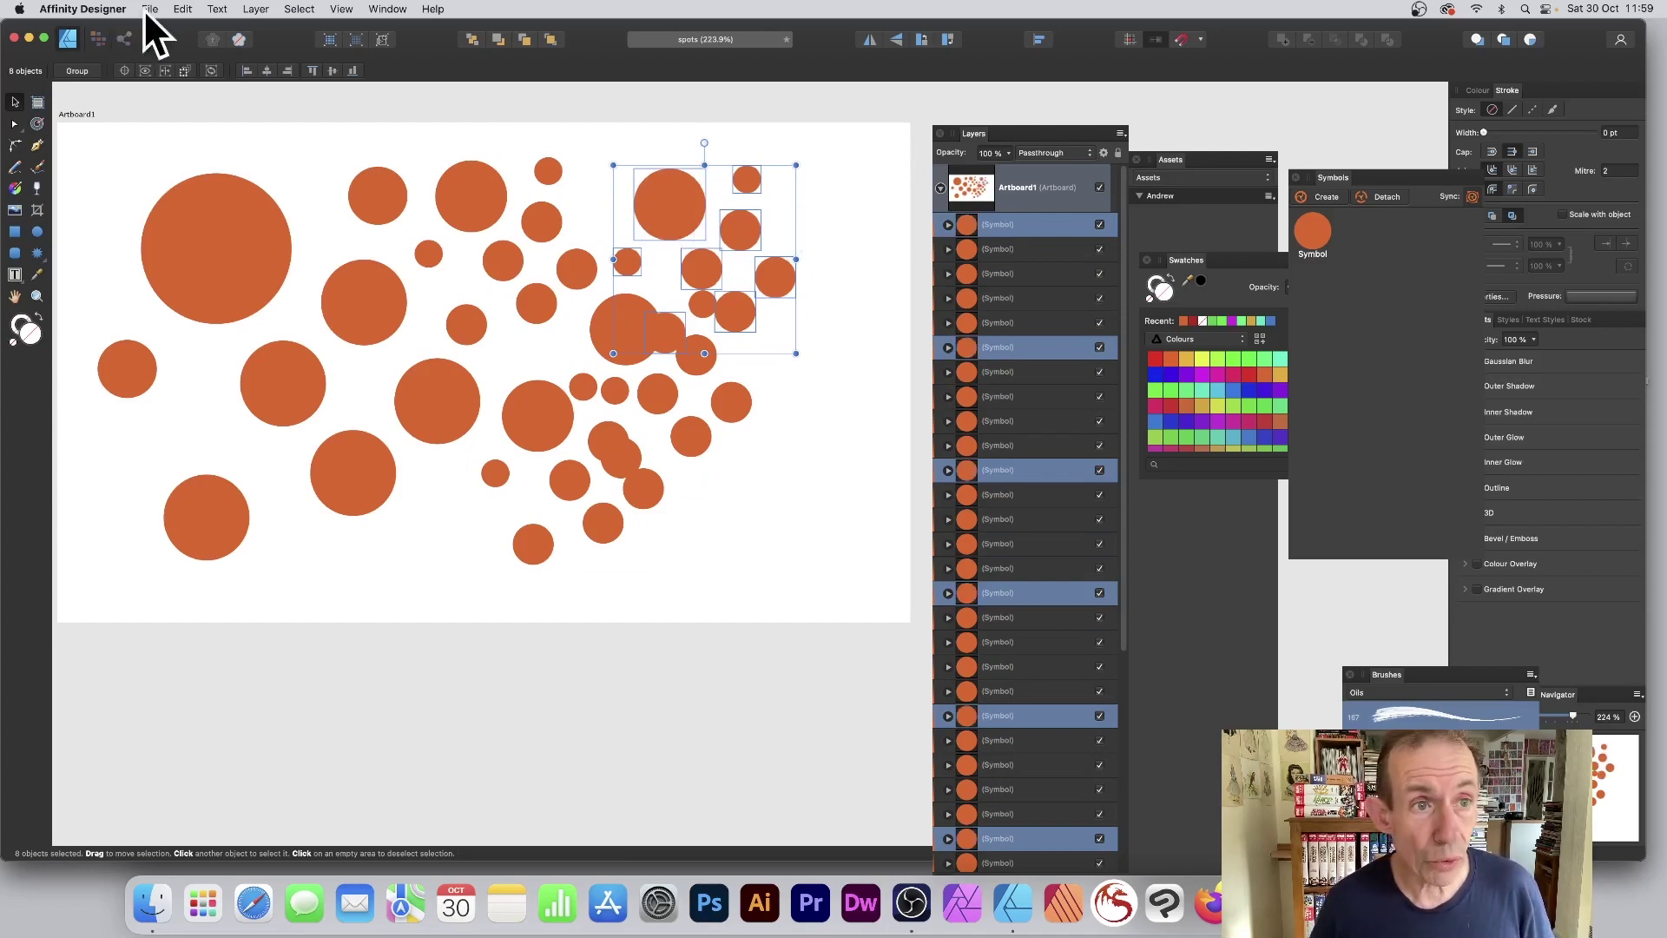
Step: Browse the layer options, then move the eight selected circles down-right
{"action": "left_click", "coordinate": [248, 6]}
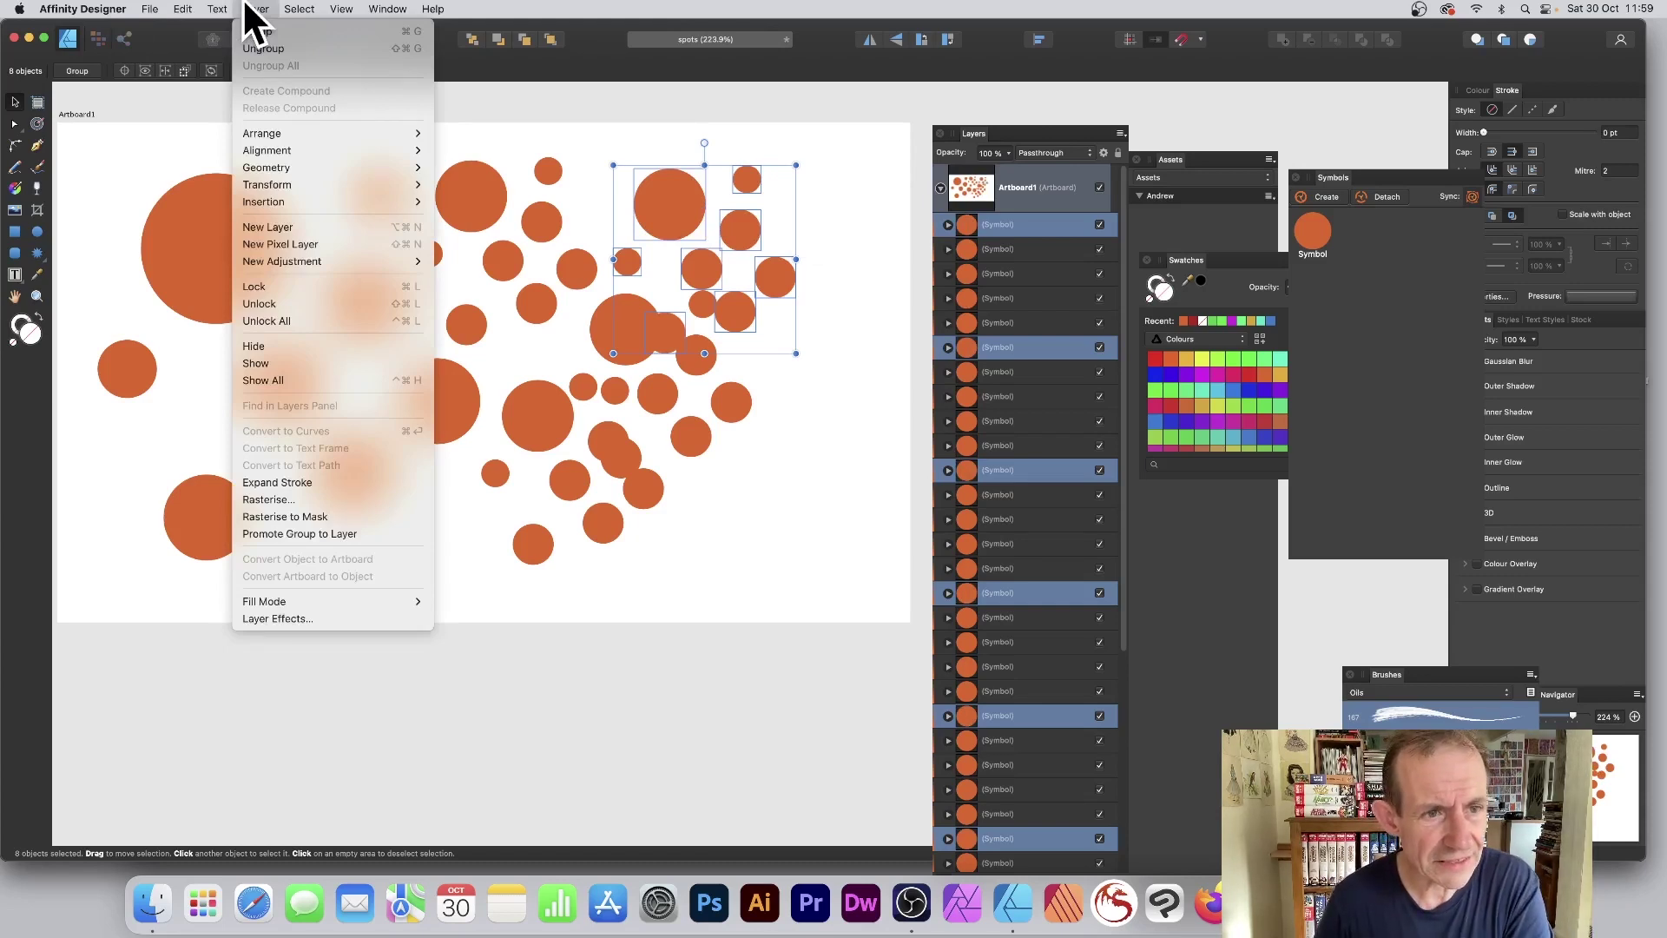
{"action": "mouse_move", "coordinate": [298, 9]}
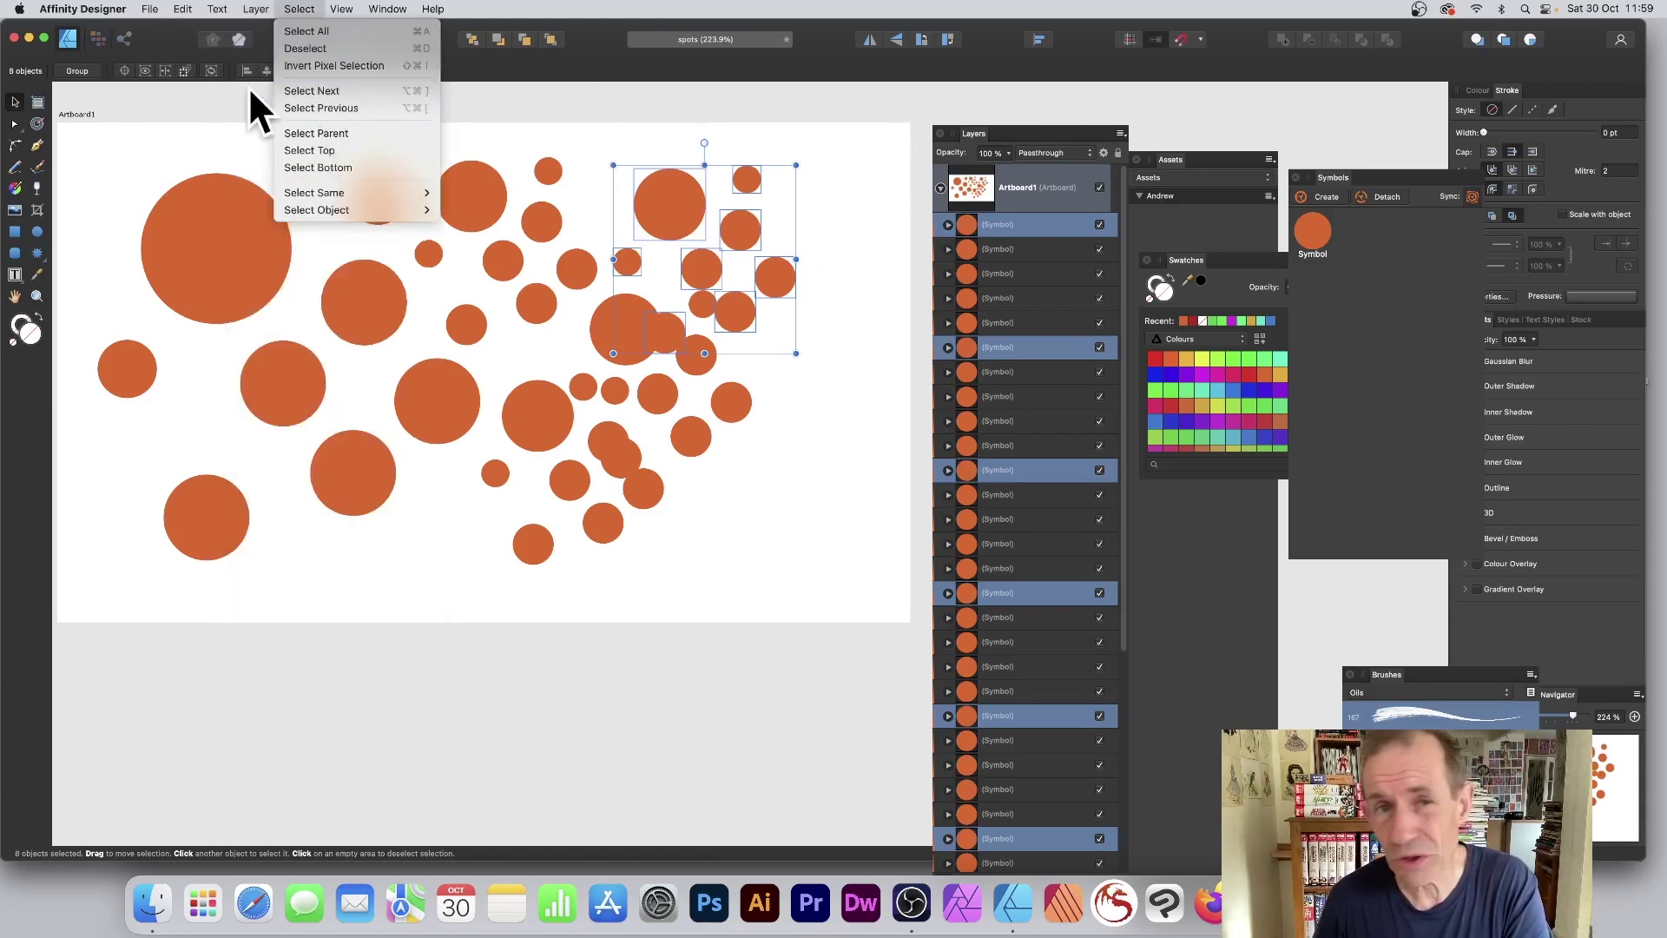
{"action": "left_click", "coordinate": [822, 38]}
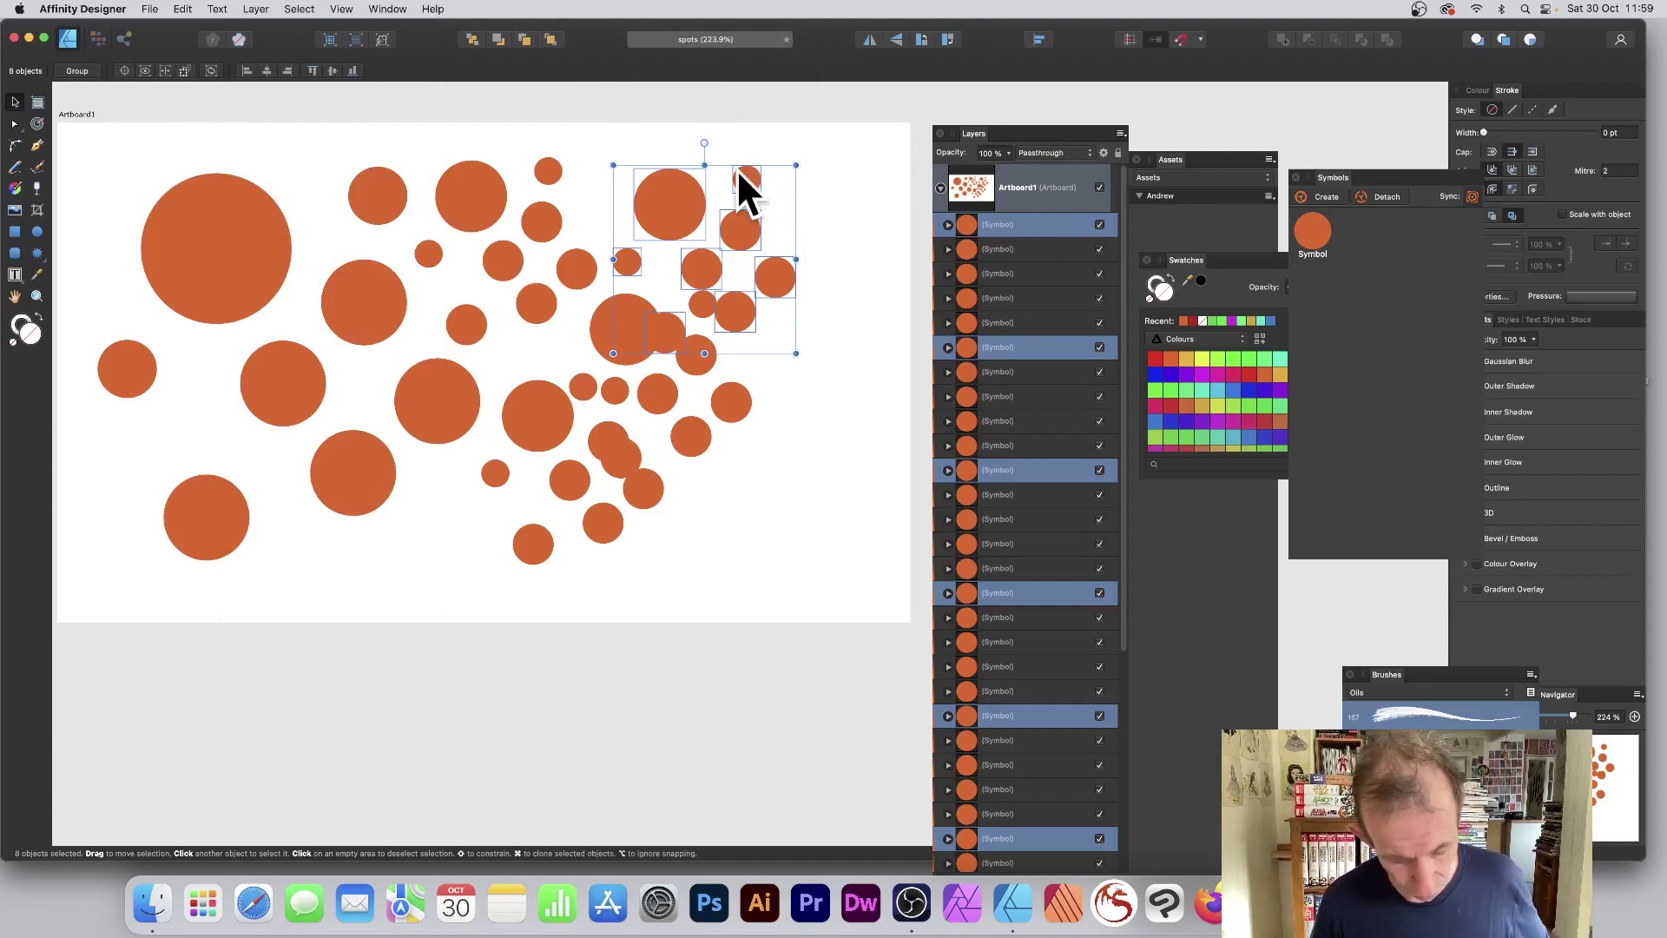
{"action": "left_click_drag", "start_coordinate": [672, 206], "coordinate": [739, 434]}
Step: Clone the right-hand cluster onto the middle and resize it around the big upper-left circle
{"action": "left_click_drag", "start_coordinate": [581, 224], "coordinate": [888, 589]}
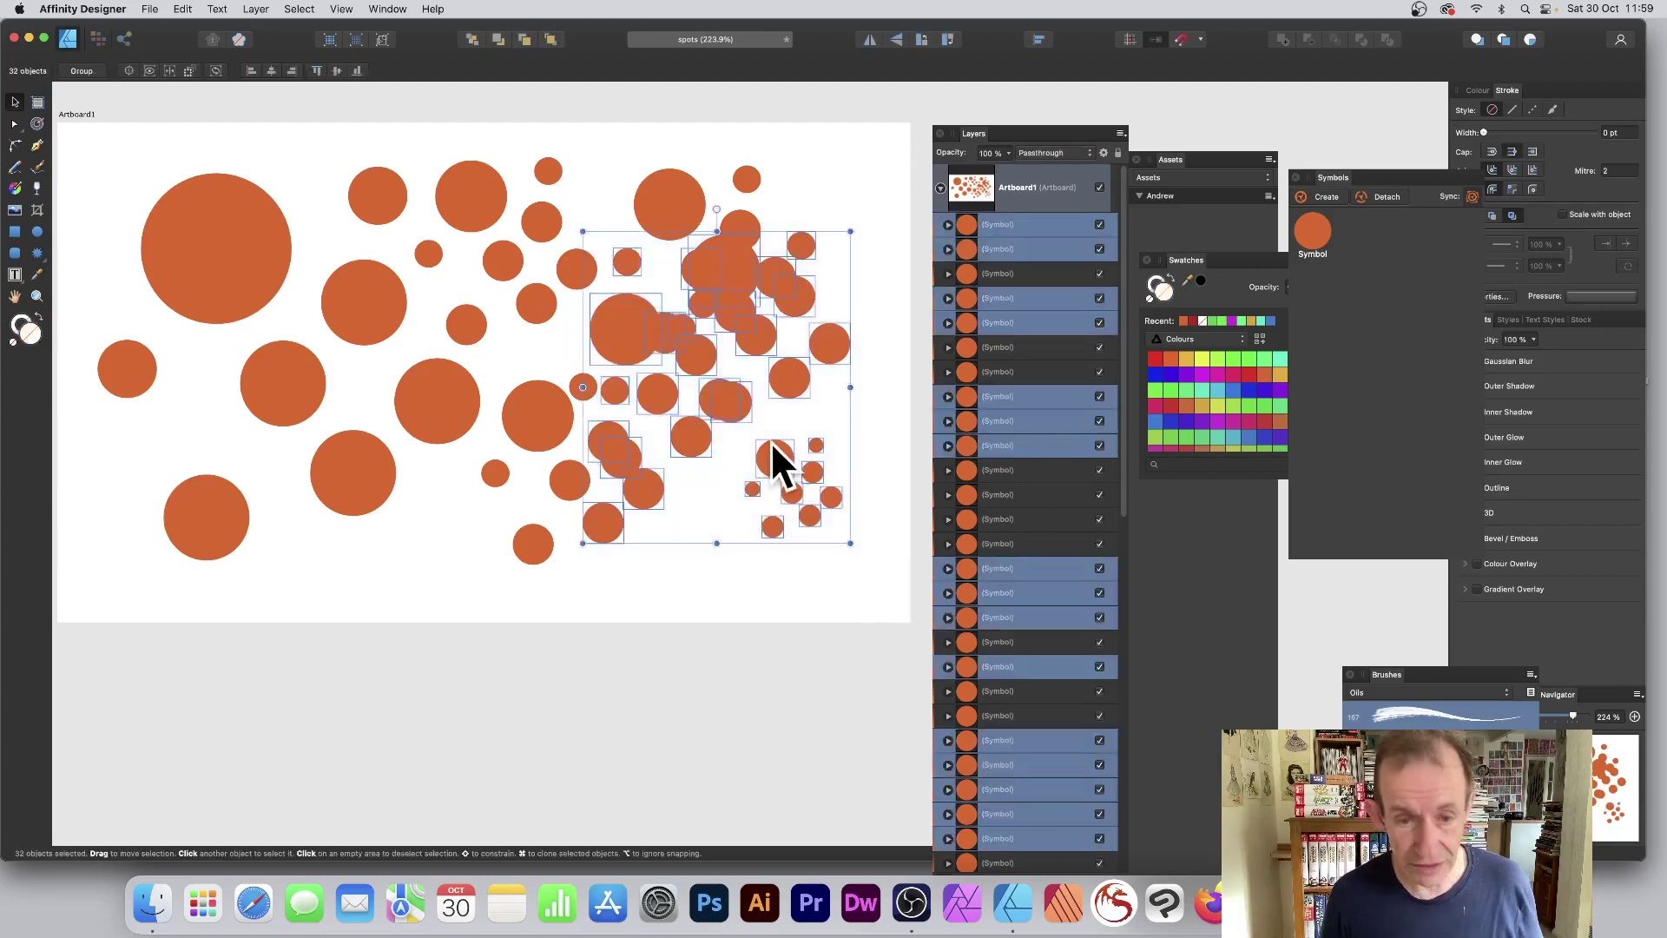
{"action": "left_click_drag", "start_coordinate": [776, 443], "coordinate": [559, 432]}
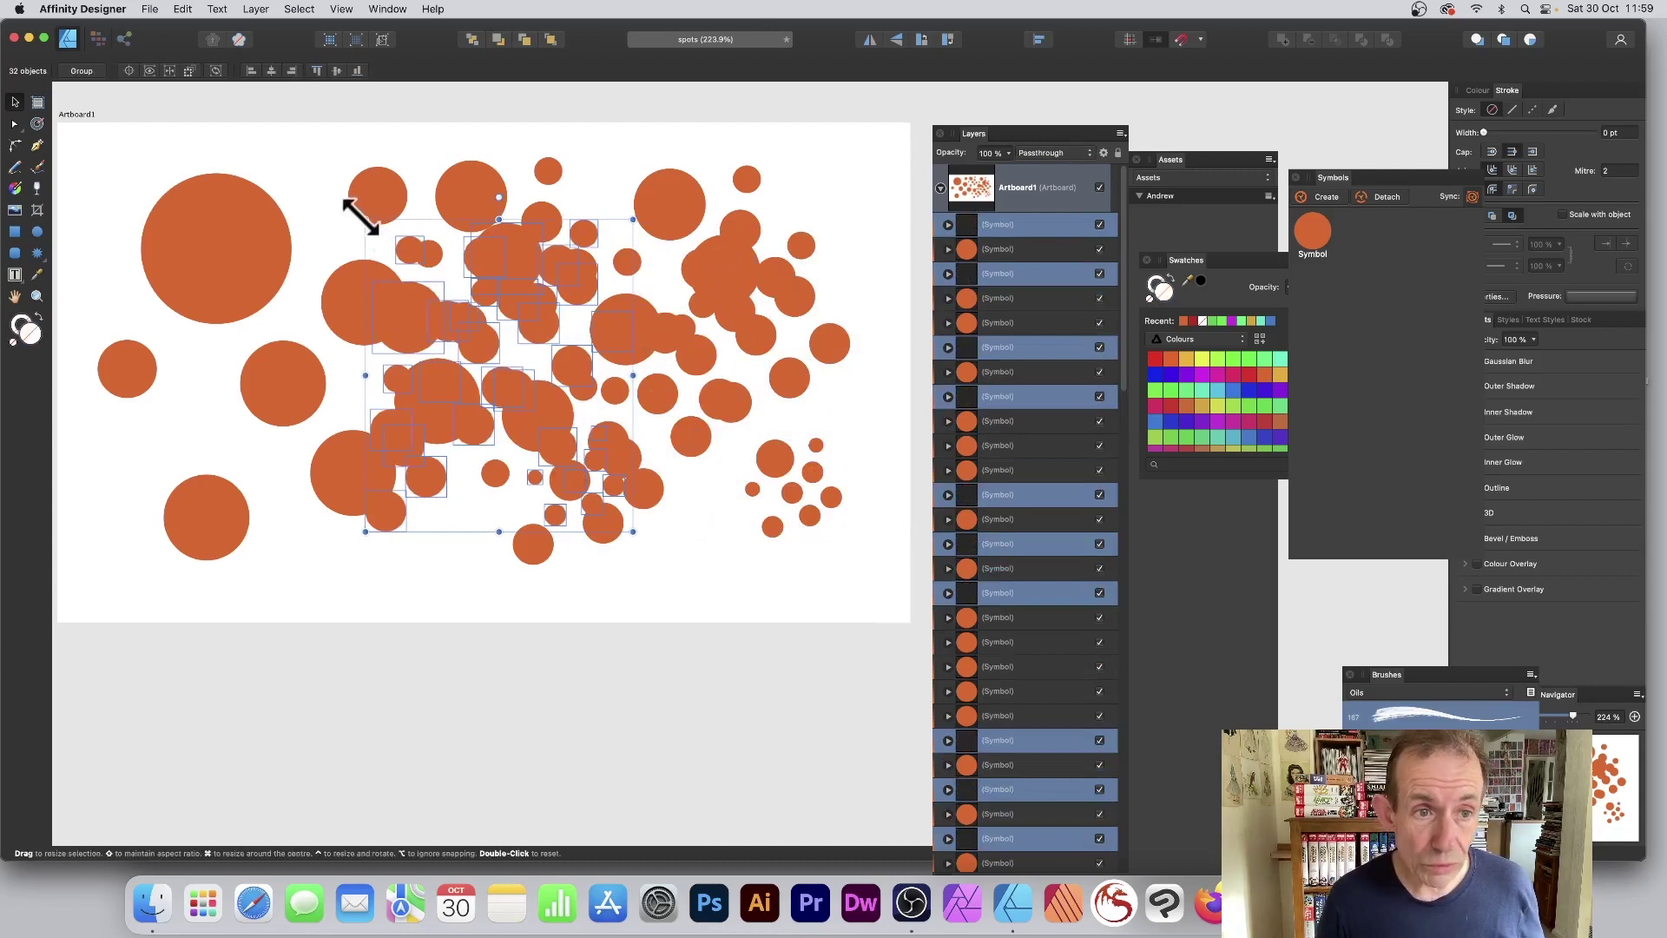
{"action": "left_click_drag", "start_coordinate": [366, 221], "coordinate": [344, 313]}
{"action": "key", "text": "super+z"}
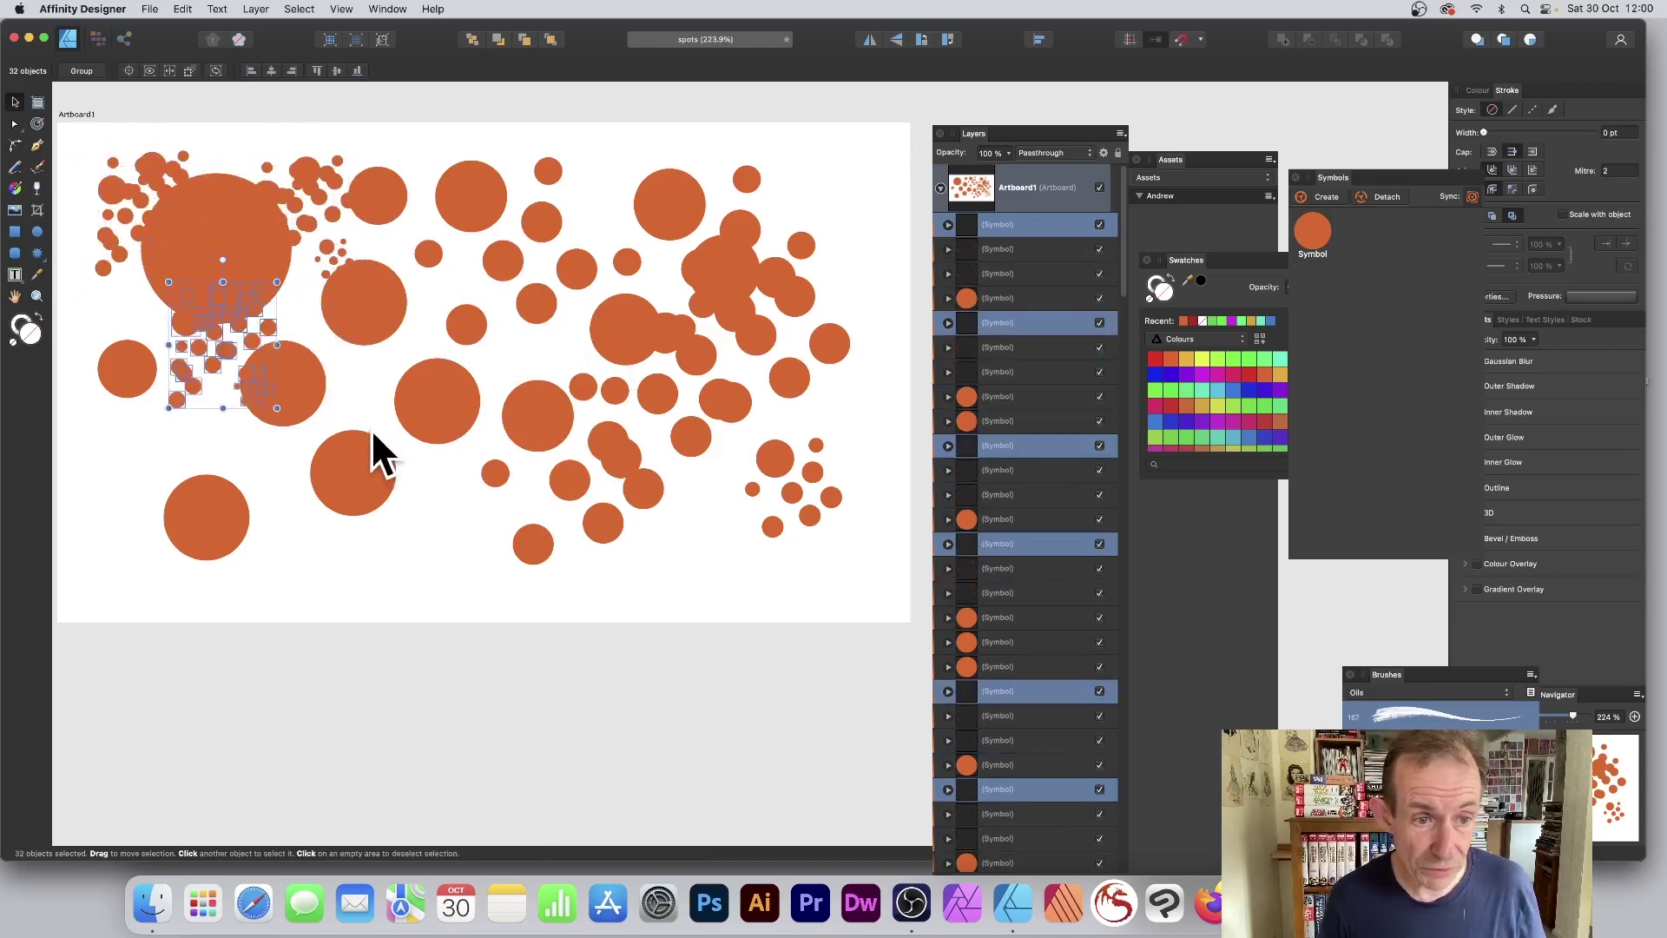
{"action": "left_click_drag", "start_coordinate": [273, 405], "coordinate": [342, 454]}
Step: Drop a copy of a single small circle to the lower left
{"action": "left_click", "coordinate": [383, 409]}
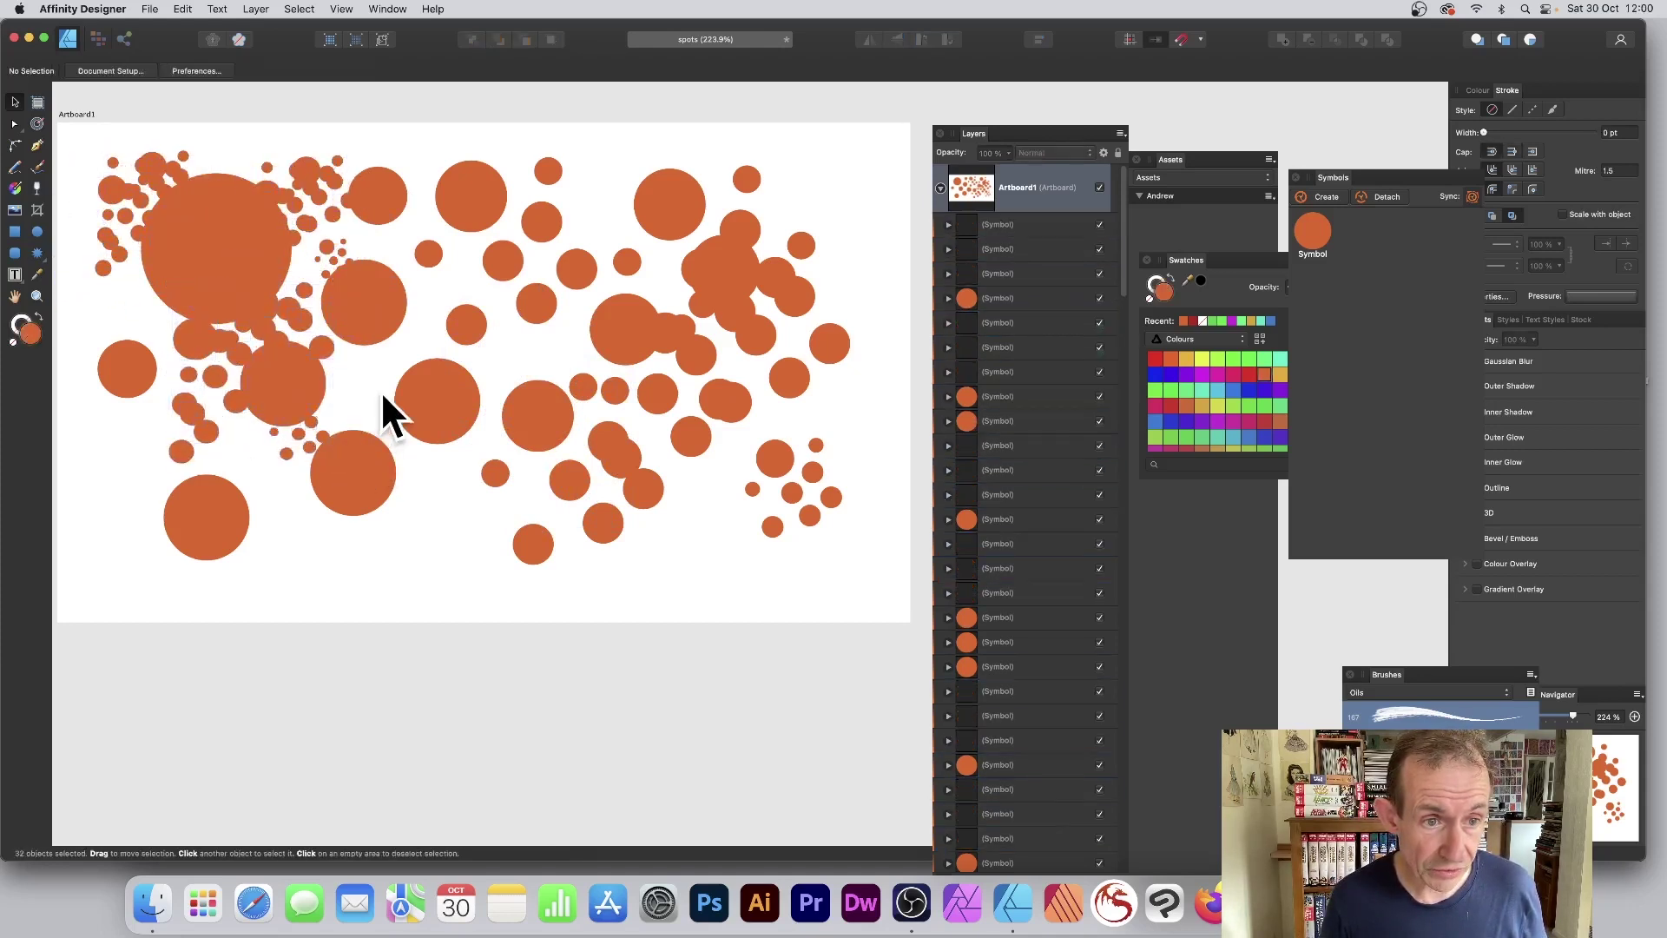
{"action": "left_click", "coordinate": [321, 346]}
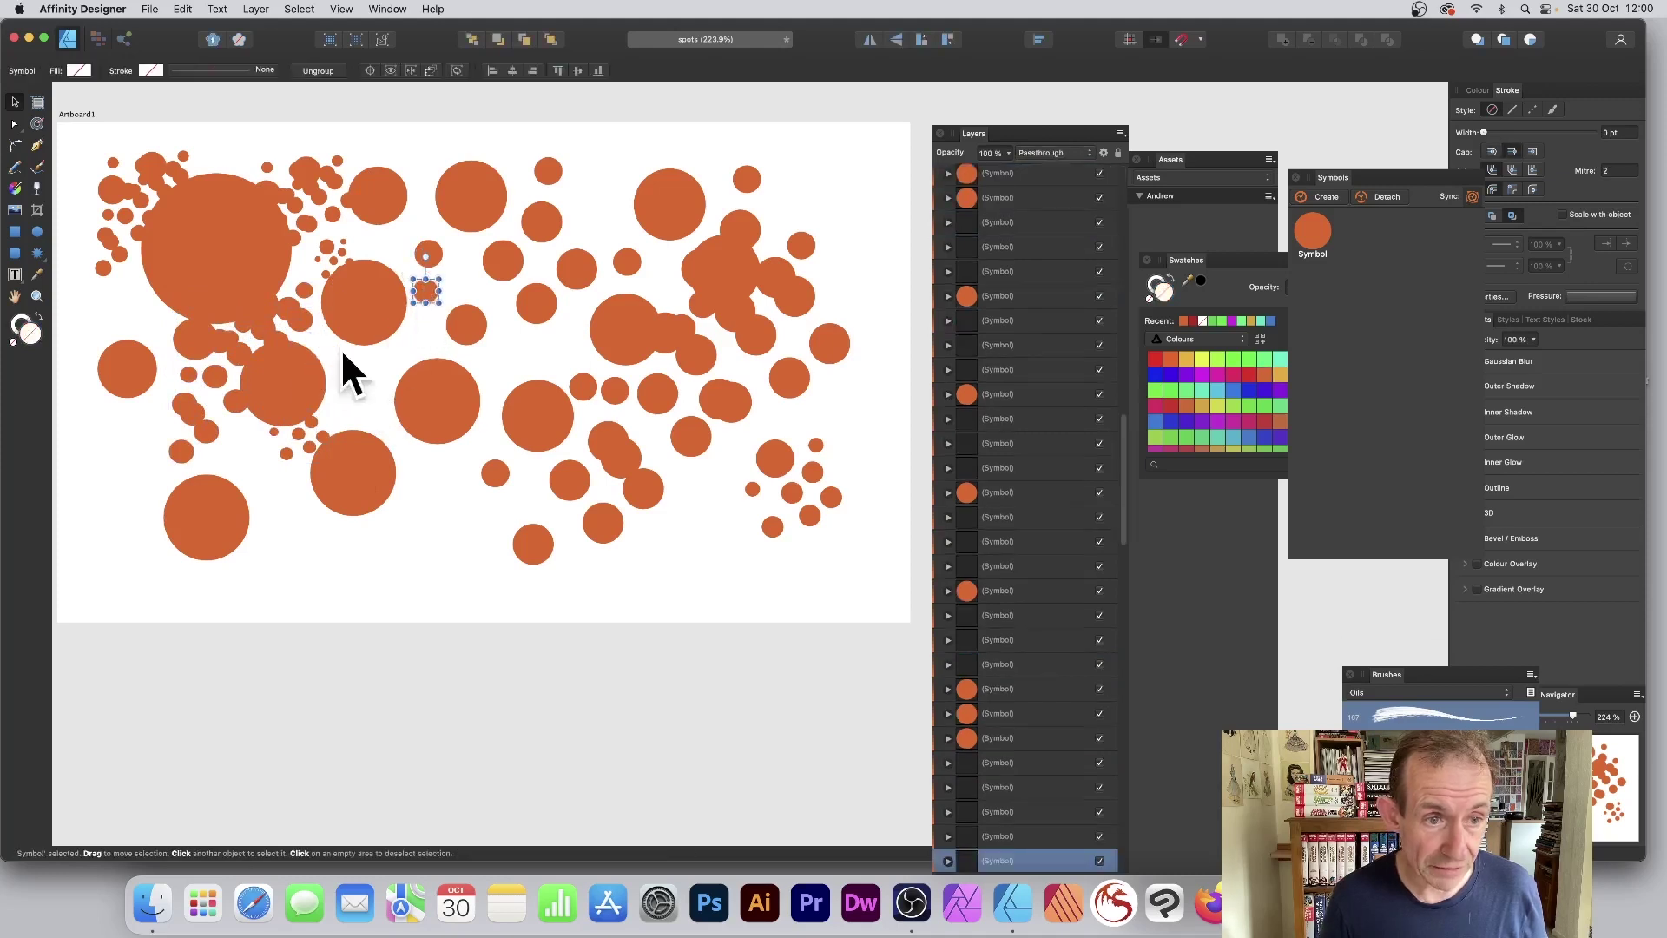
{"action": "left_click_drag", "start_coordinate": [437, 289], "coordinate": [377, 370]}
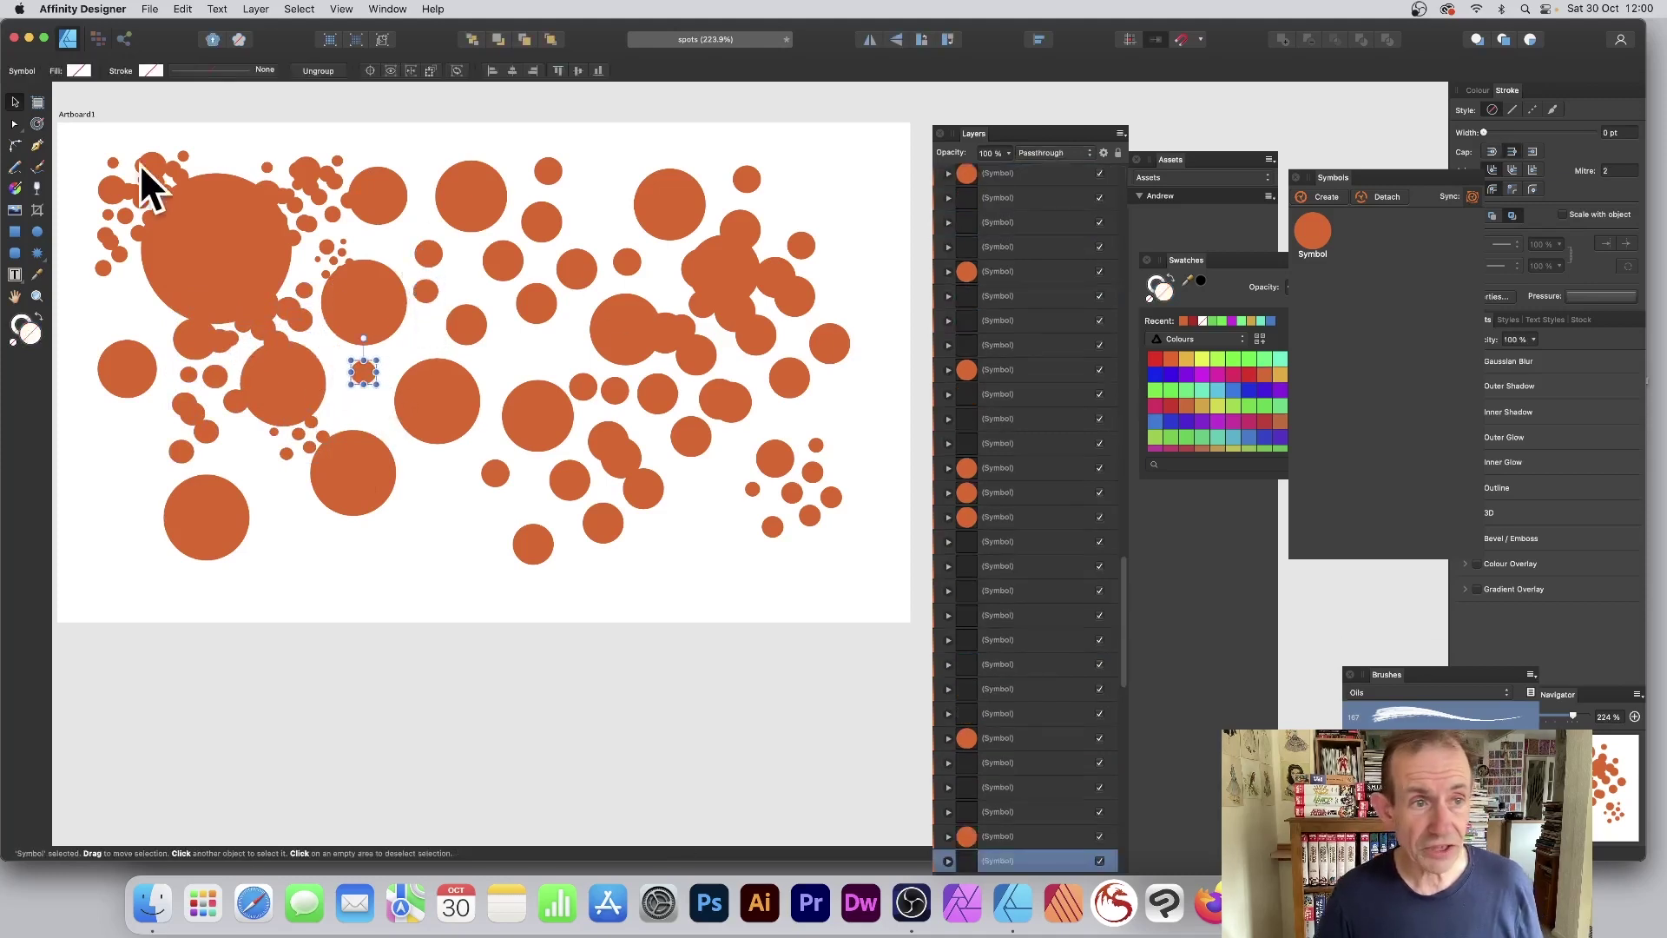
Step: Duplicate the upper-left circles, shrink the copy and place it in the lower middle
{"action": "left_click_drag", "start_coordinate": [79, 126], "coordinate": [377, 390]}
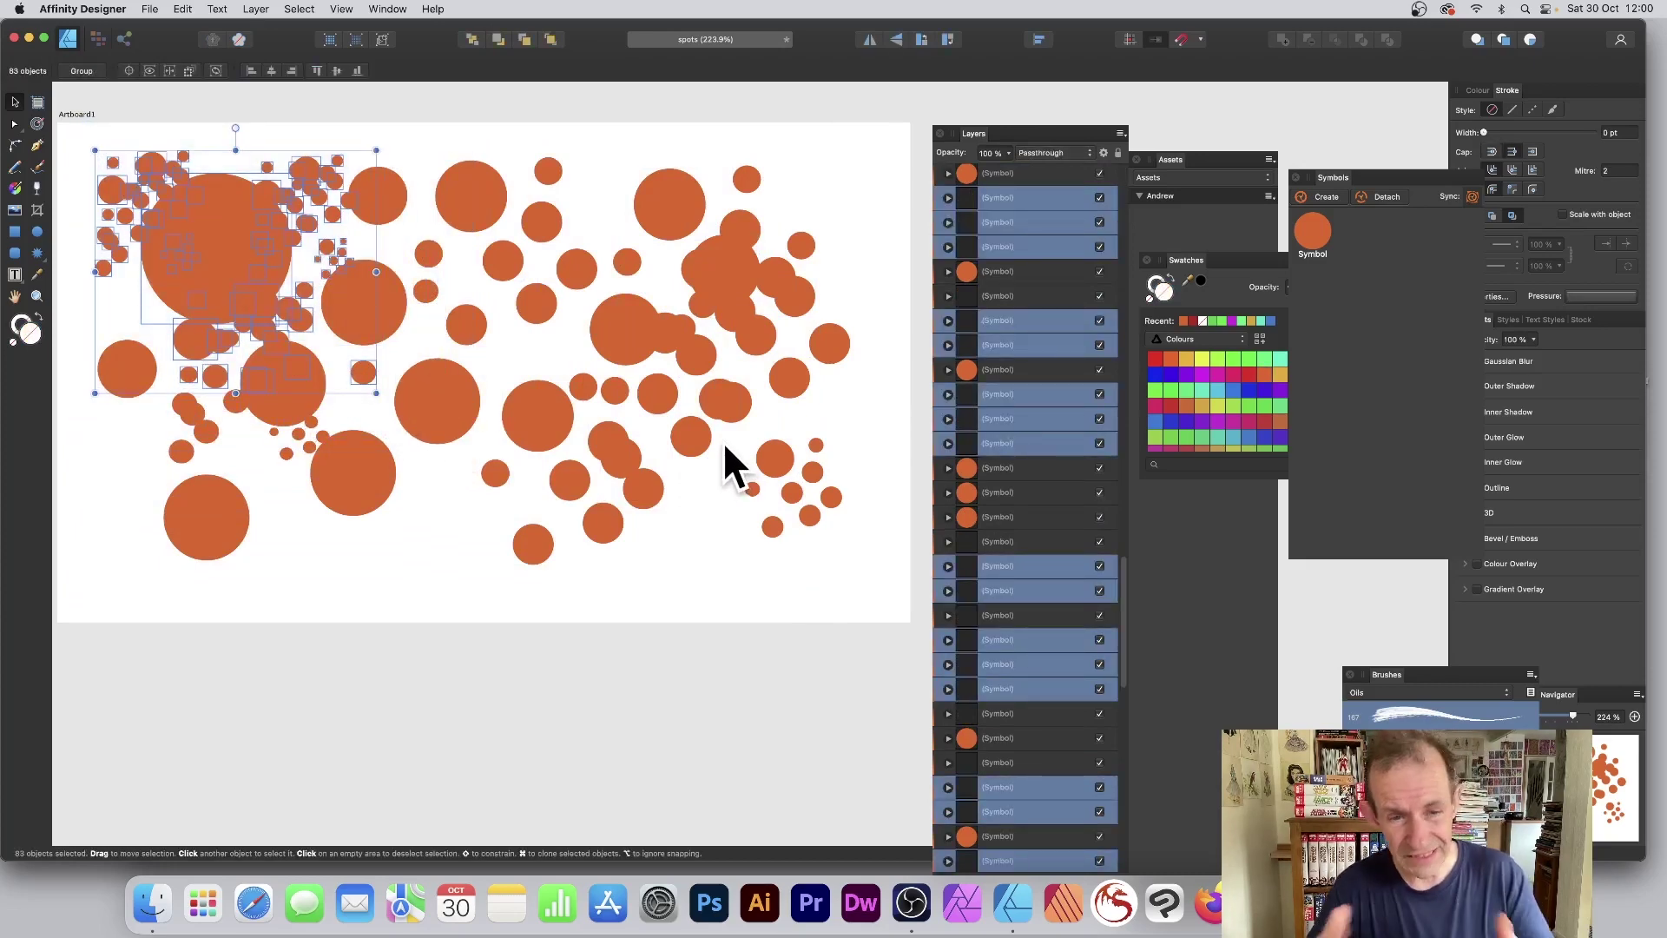
{"action": "key", "text": "super+v"}
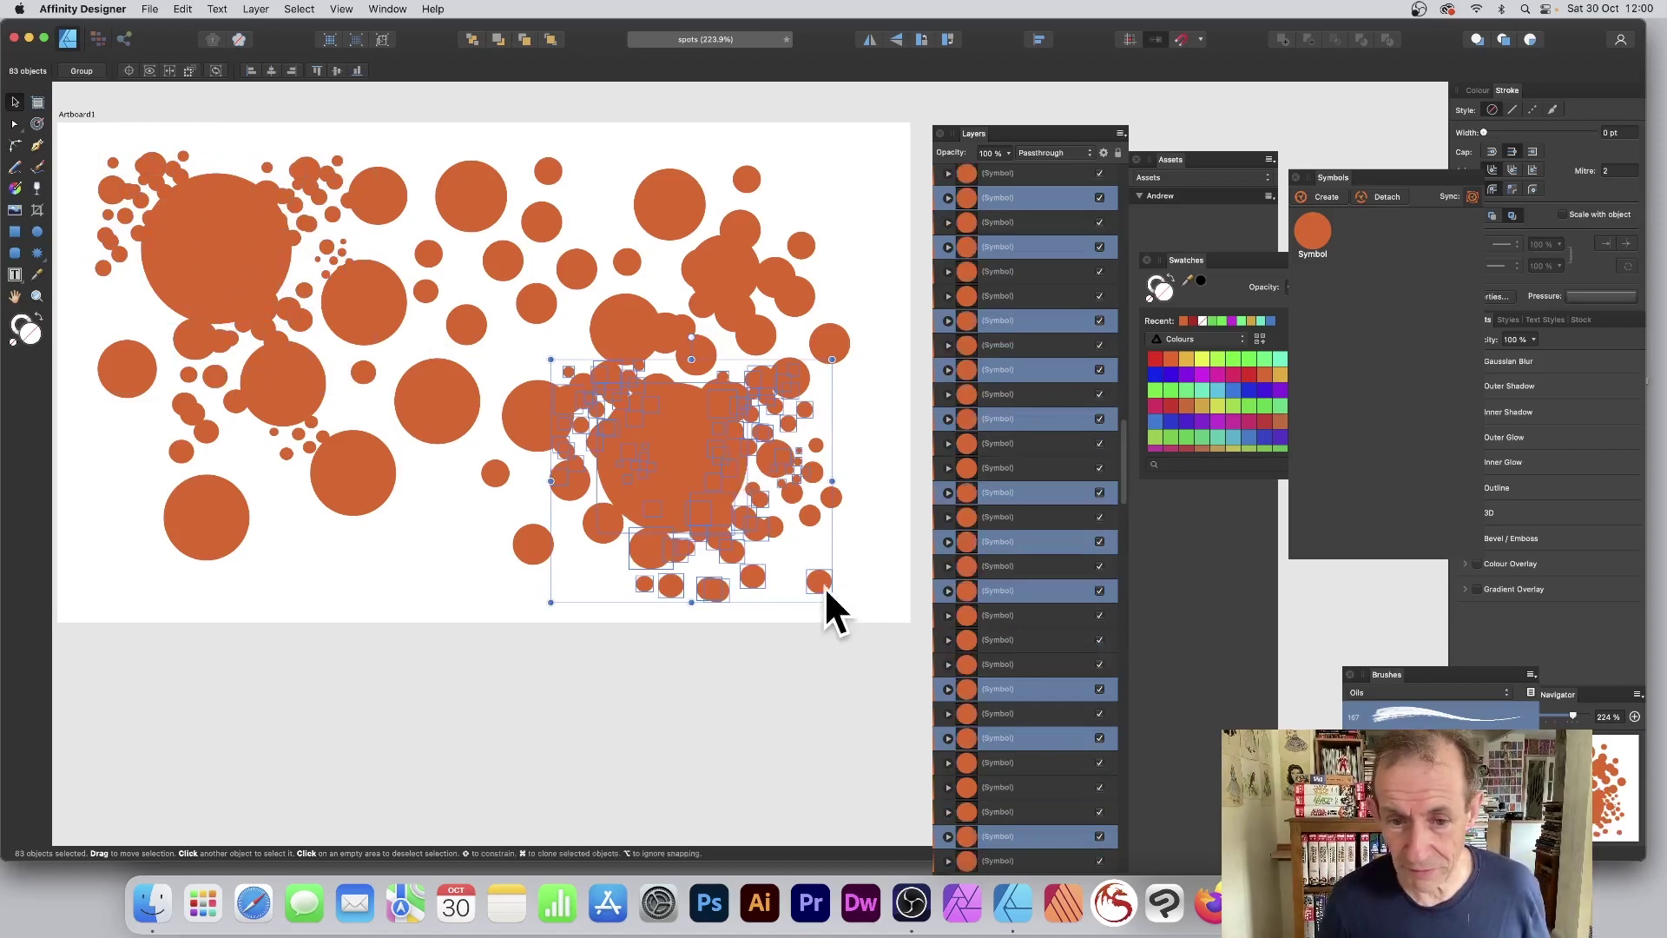
{"action": "left_click_drag", "start_coordinate": [832, 602], "coordinate": [747, 533]}
{"action": "left_click_drag", "start_coordinate": [492, 467], "coordinate": [491, 469]}
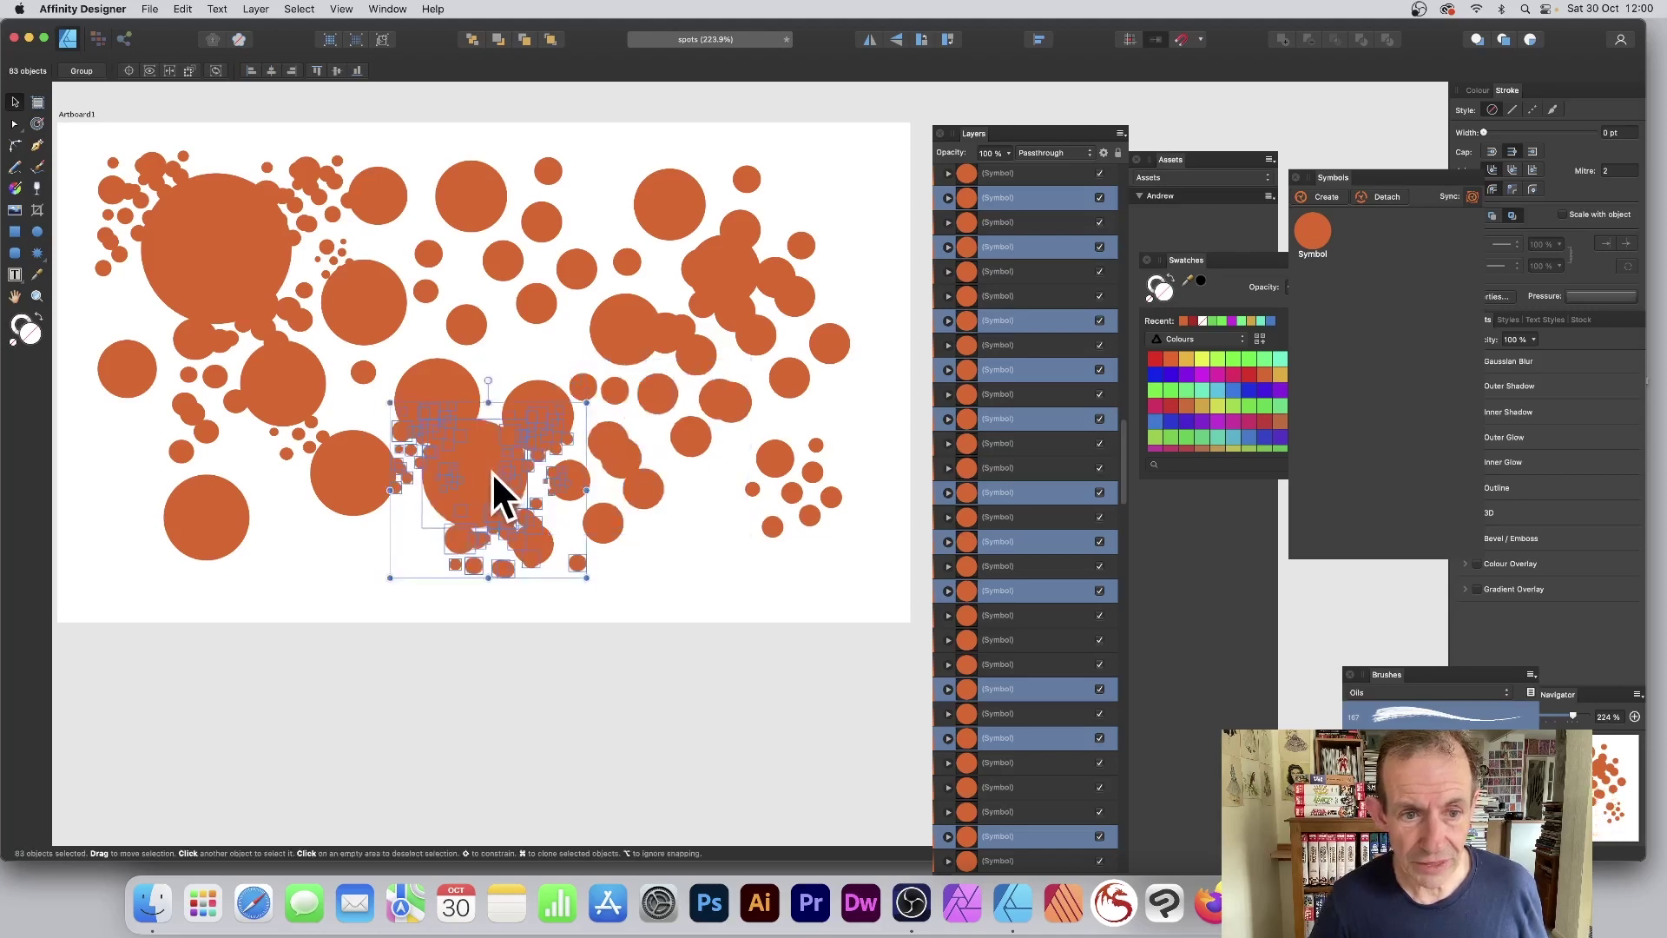
{"action": "left_click", "coordinate": [534, 337]}
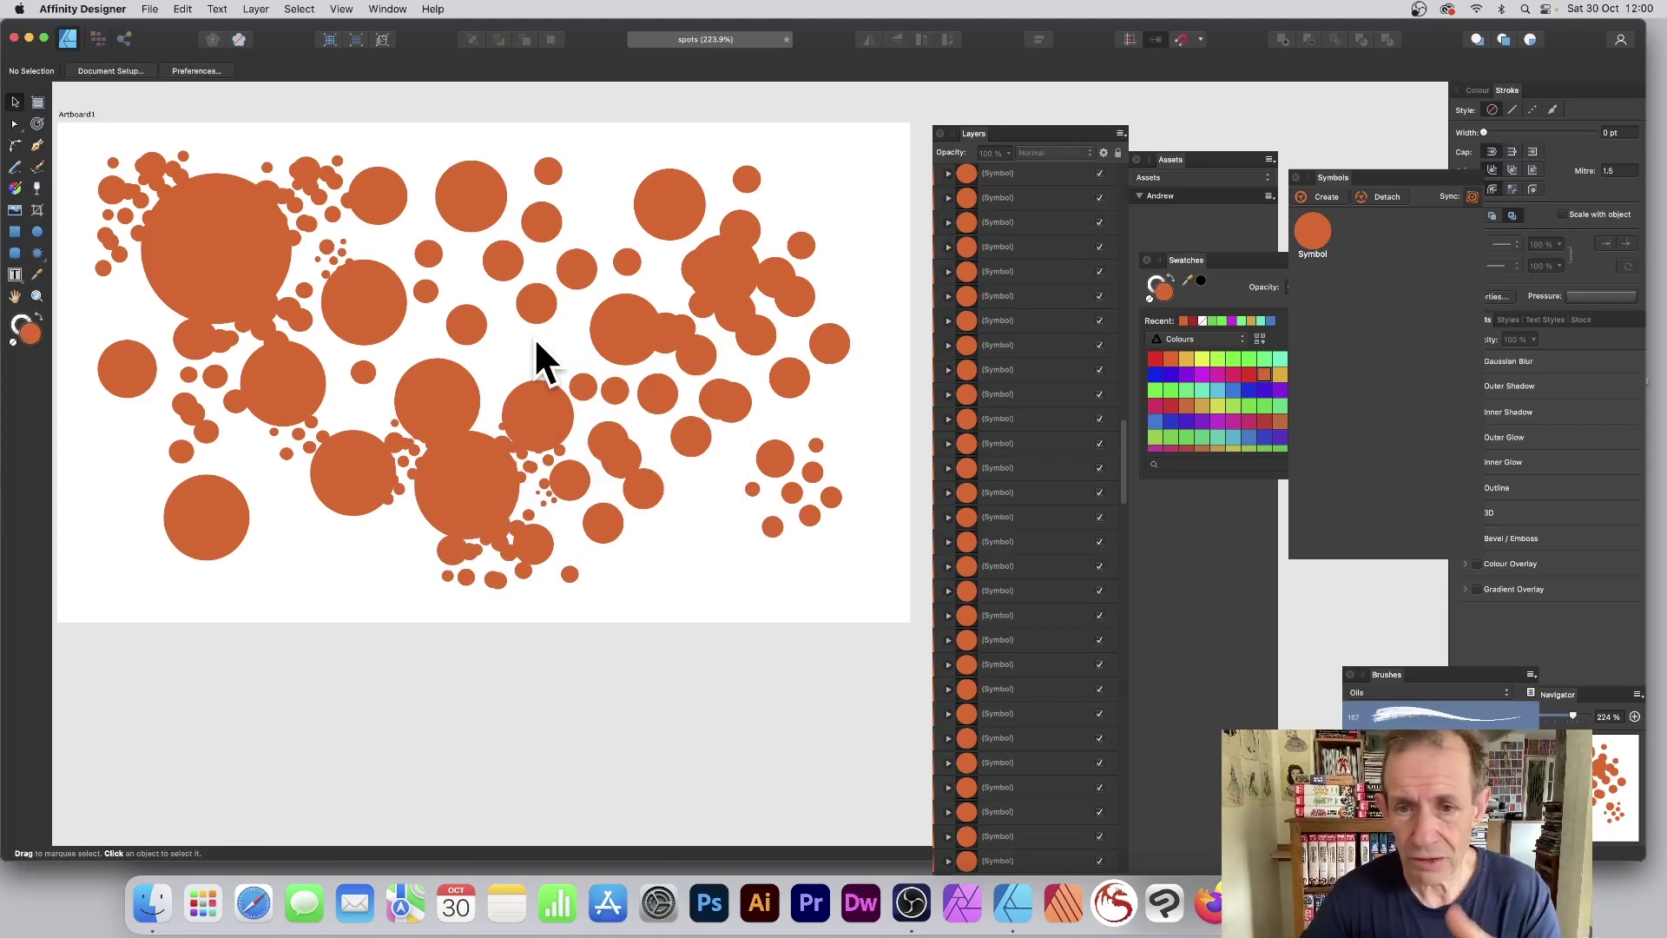
Step: Select a small spot instance and enlarge it to about 60 px
{"action": "left_click", "coordinate": [612, 318]}
{"action": "scroll", "coordinate": [1023, 562], "scroll_direction": "down", "scroll_amount": 3}
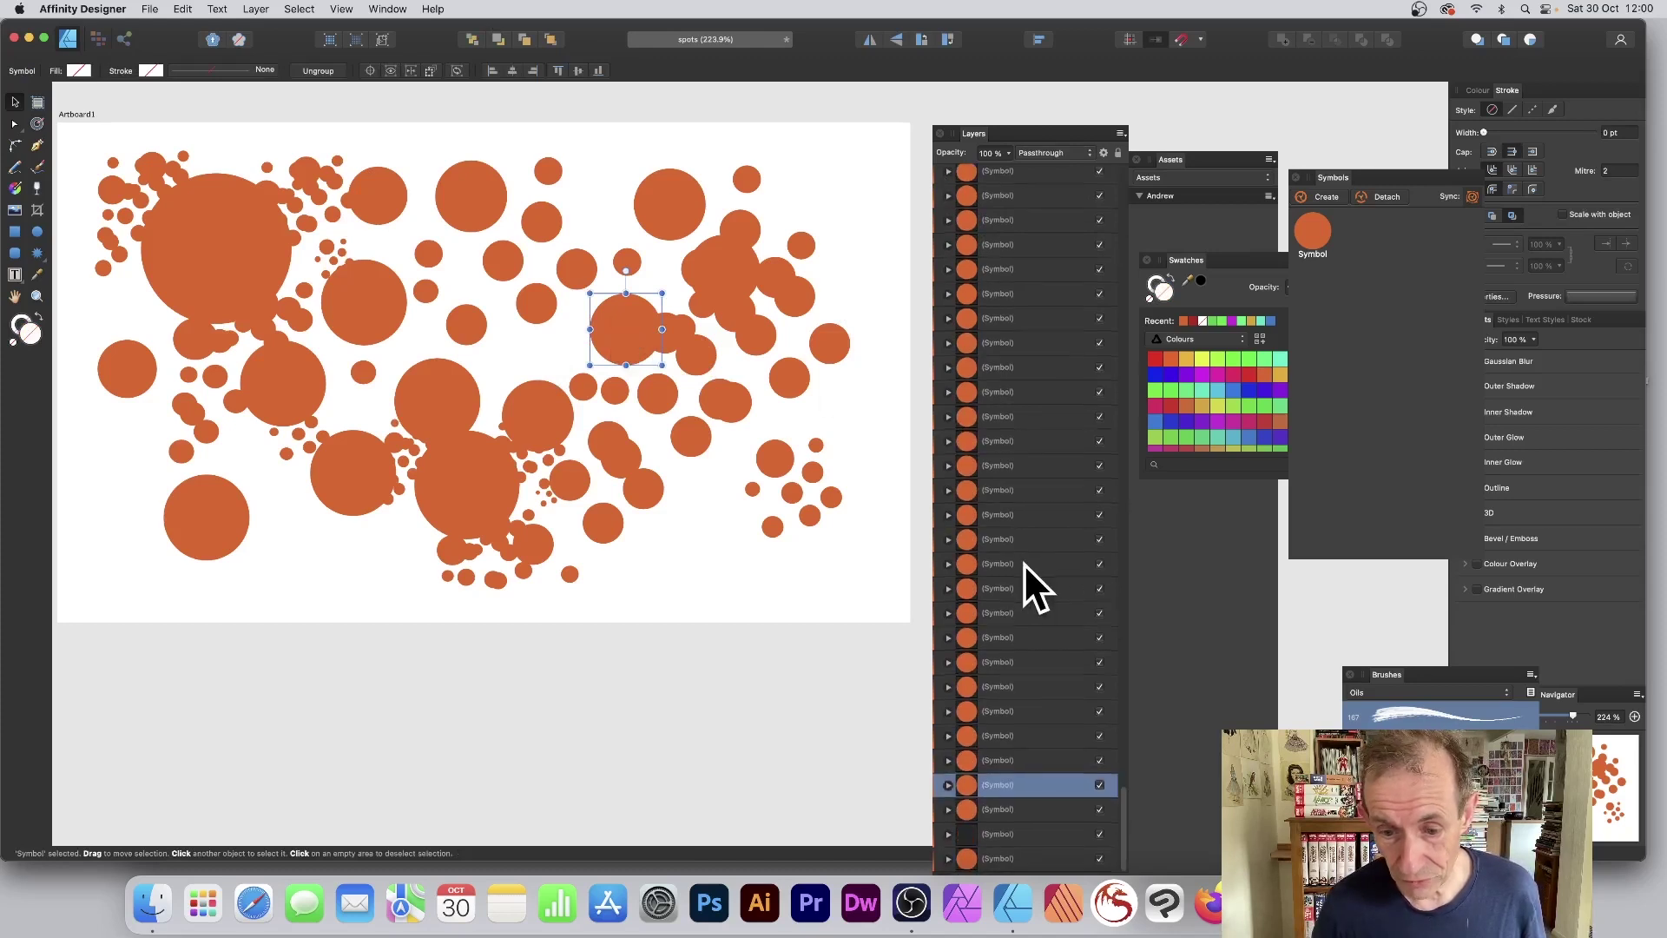
{"action": "left_click", "coordinate": [1004, 198]}
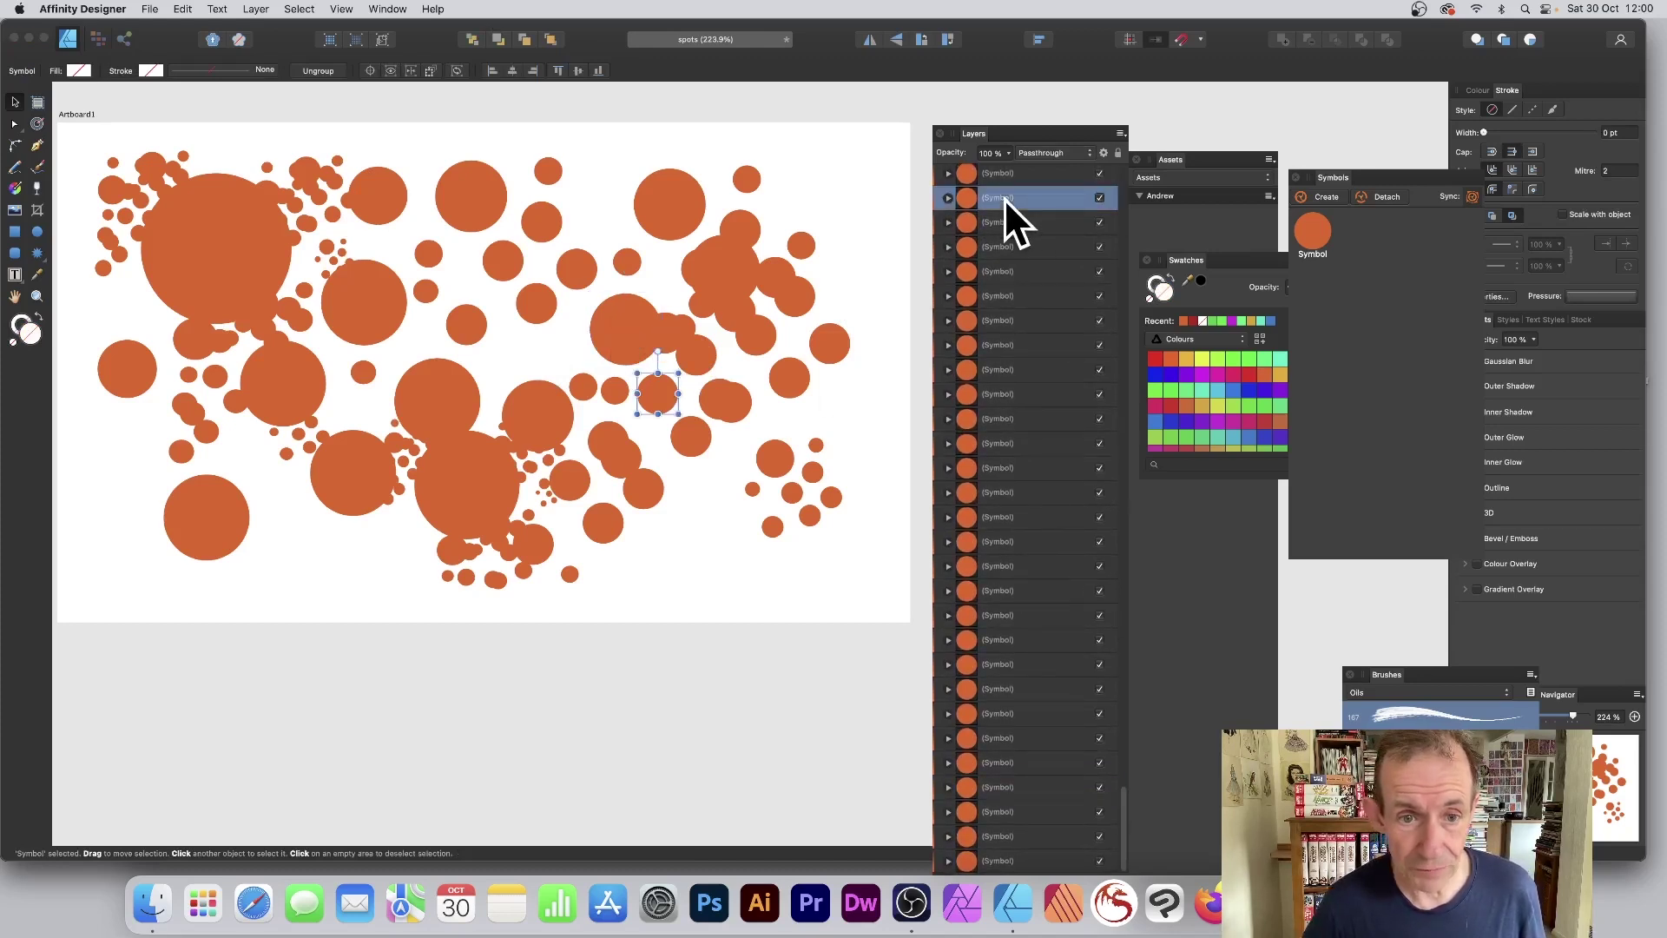
{"action": "left_click_drag", "start_coordinate": [637, 374], "coordinate": [524, 371]}
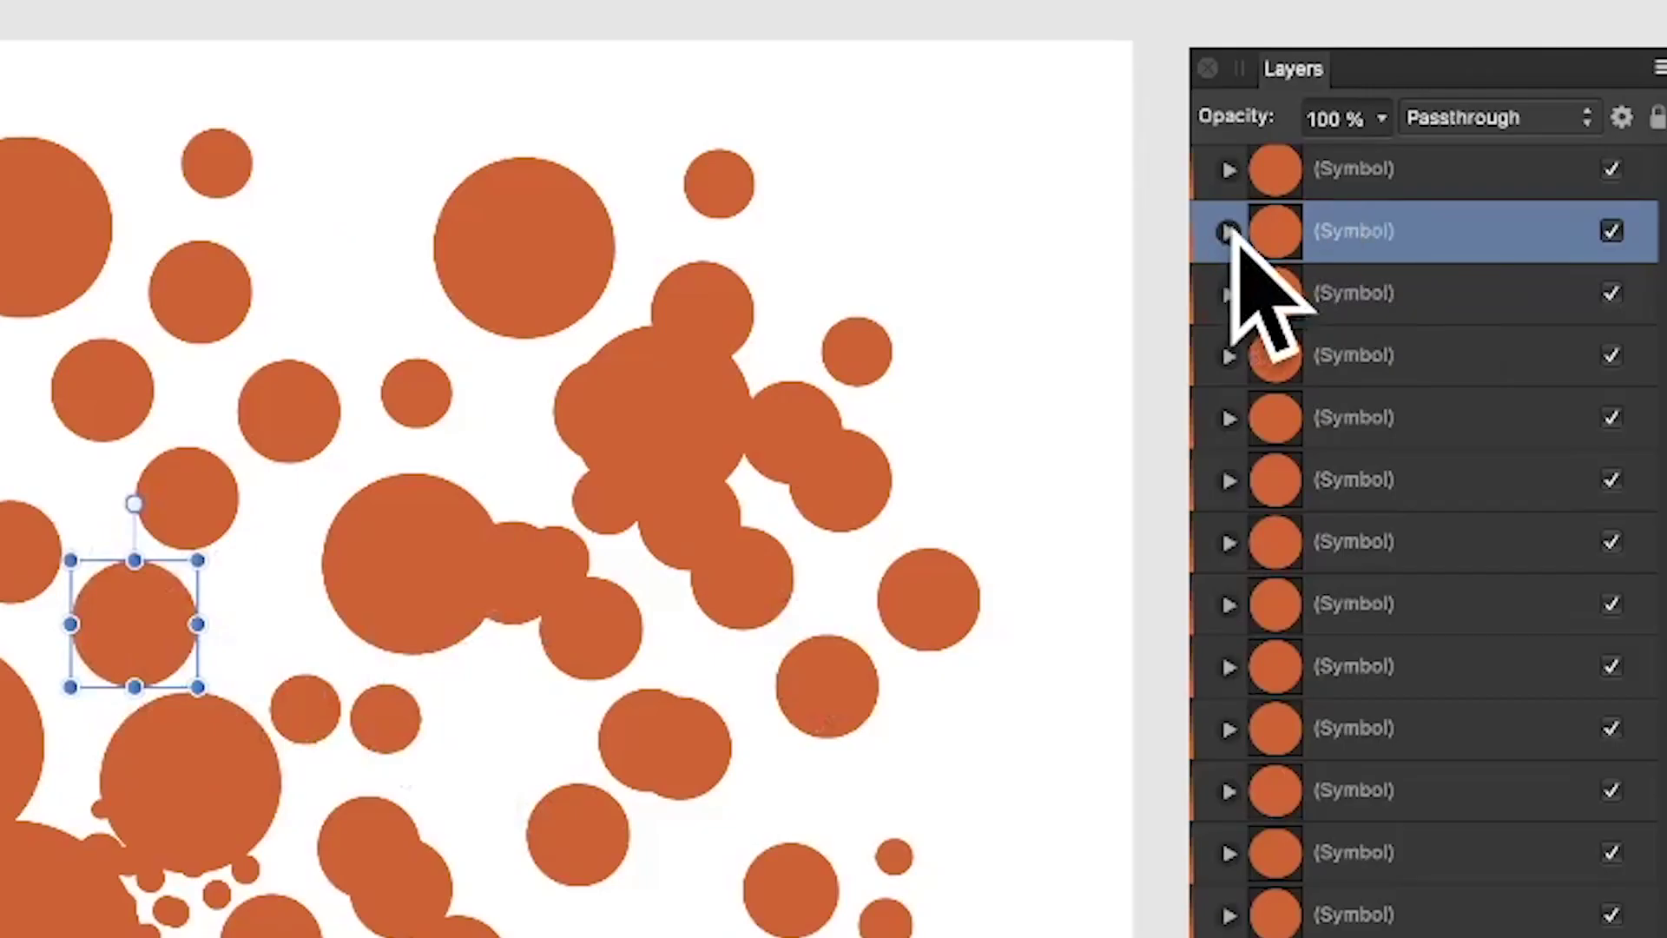
Step: Expand that symbol and bring up the options for its nested Ellipse layer
{"action": "left_click", "coordinate": [948, 197]}
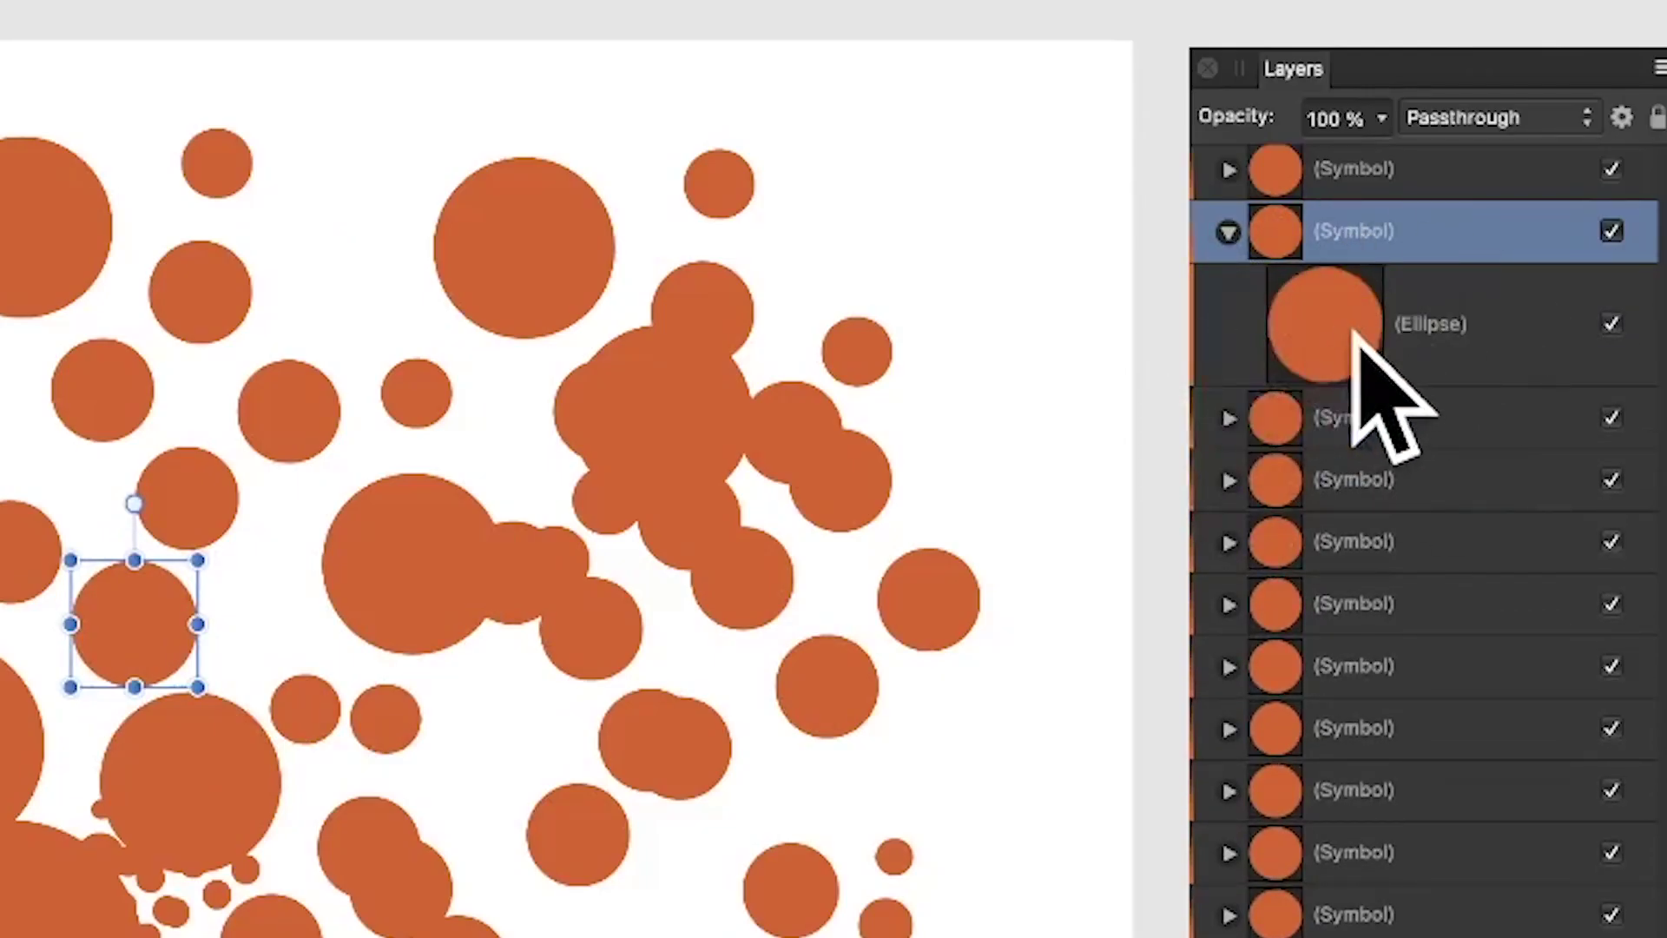
{"action": "left_click", "coordinate": [1416, 343]}
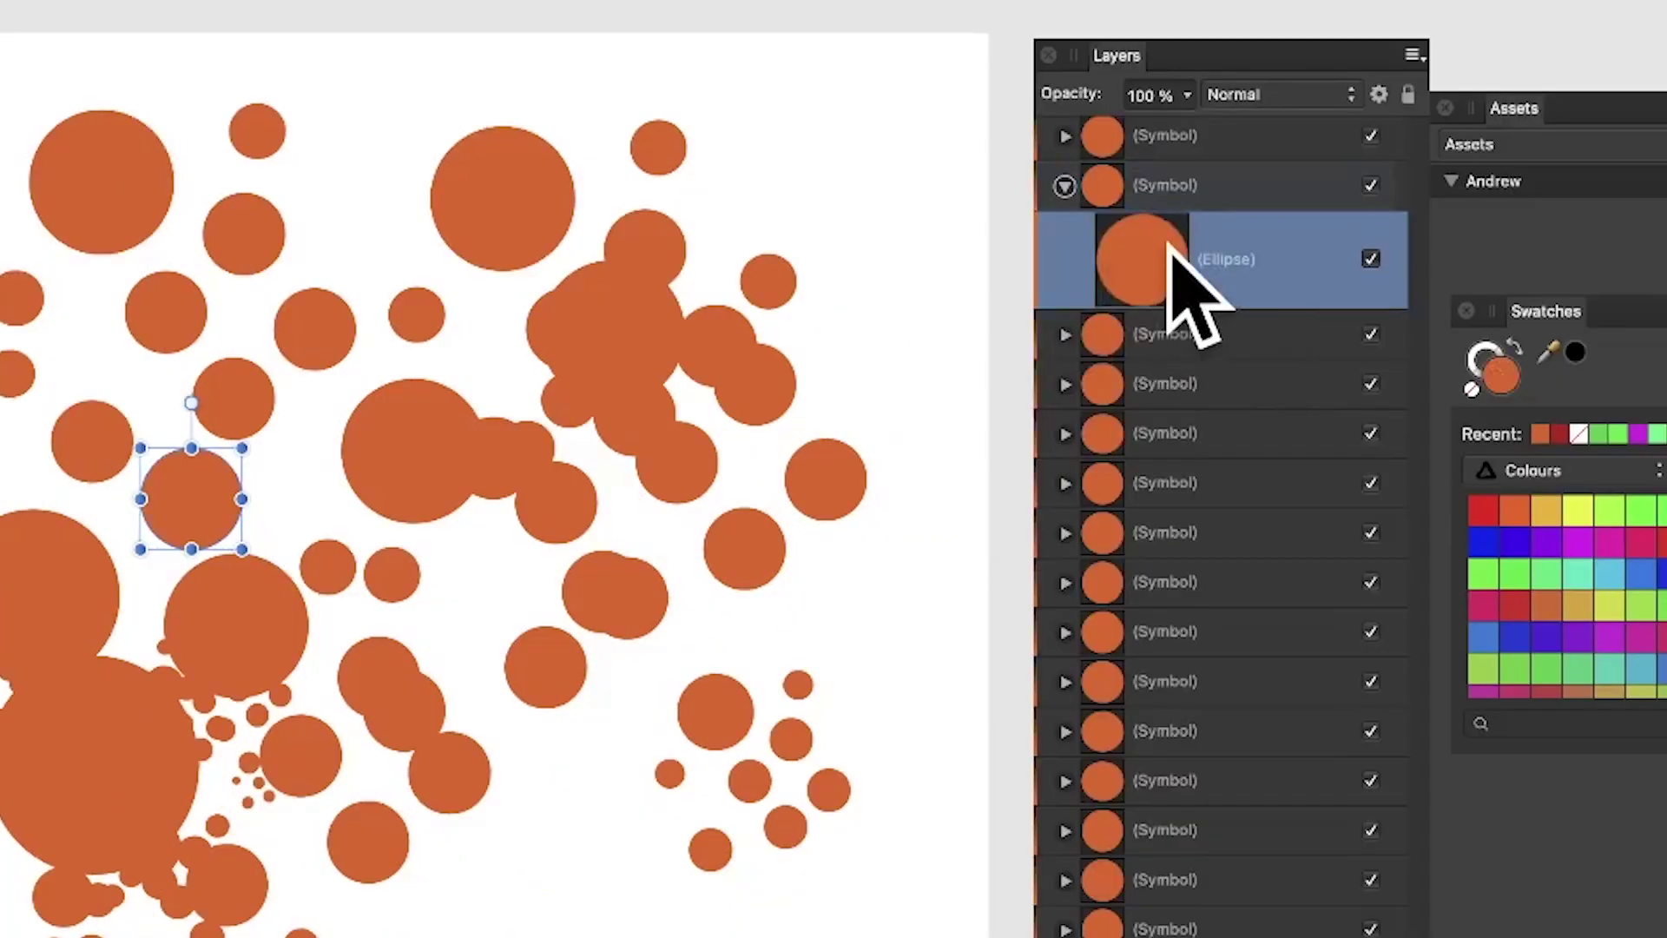
{"action": "right_click", "coordinate": [1362, 315]}
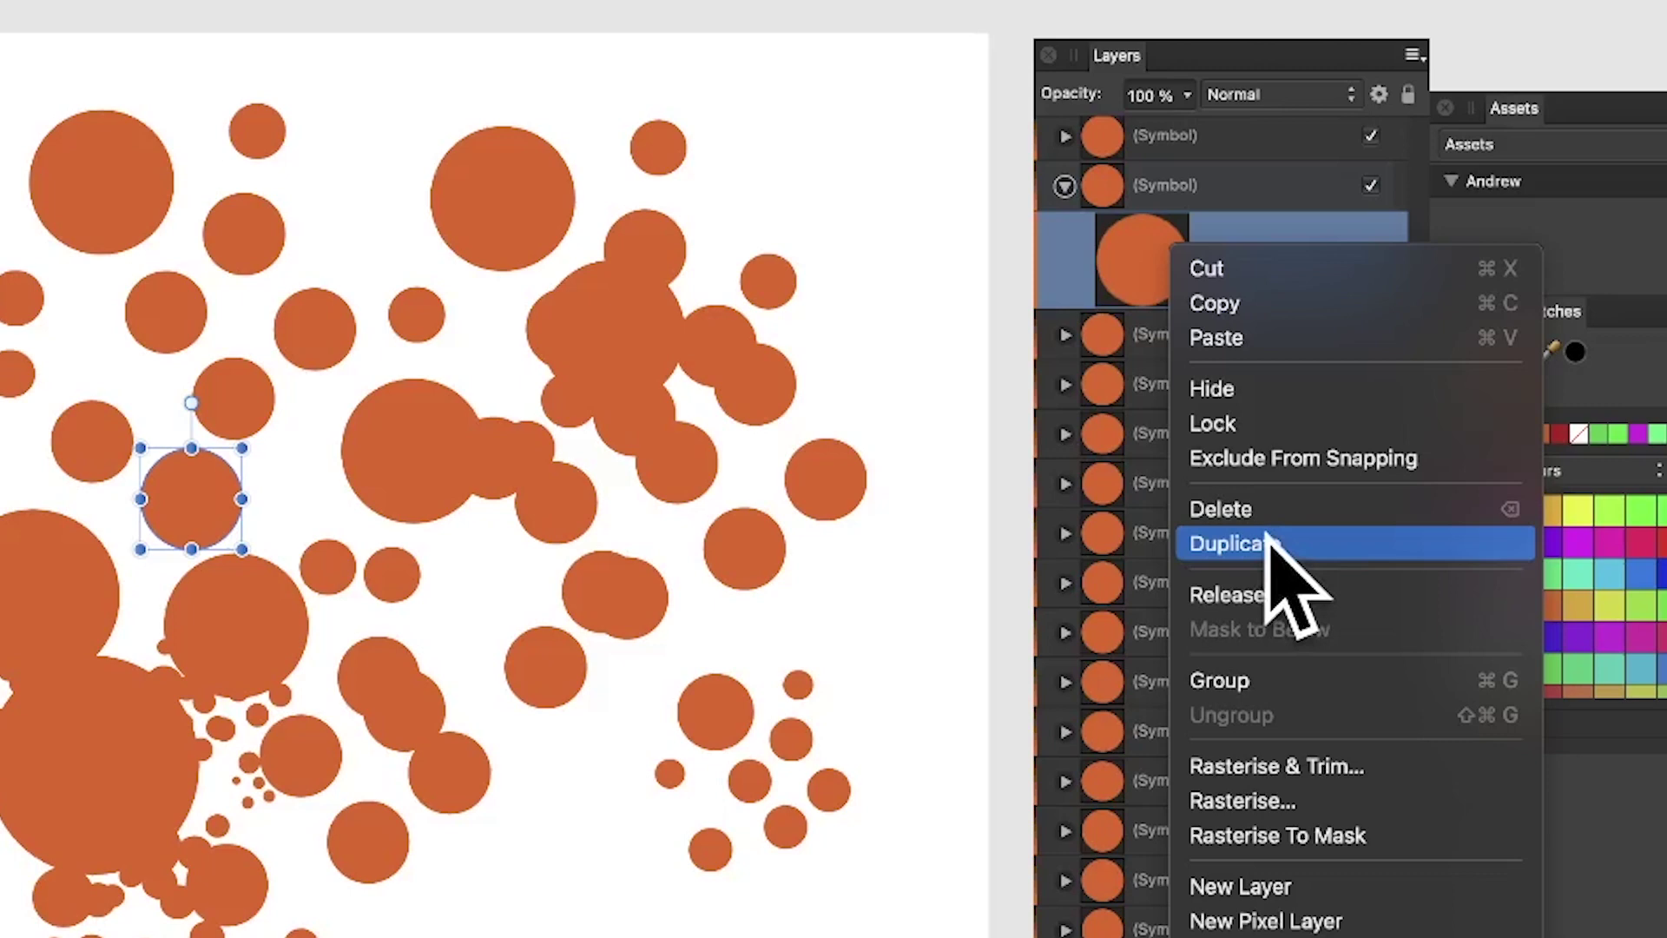
Step: Duplicate the ellipse inside the symbol and offset the copy up and to the right
{"action": "left_click", "coordinate": [1272, 544]}
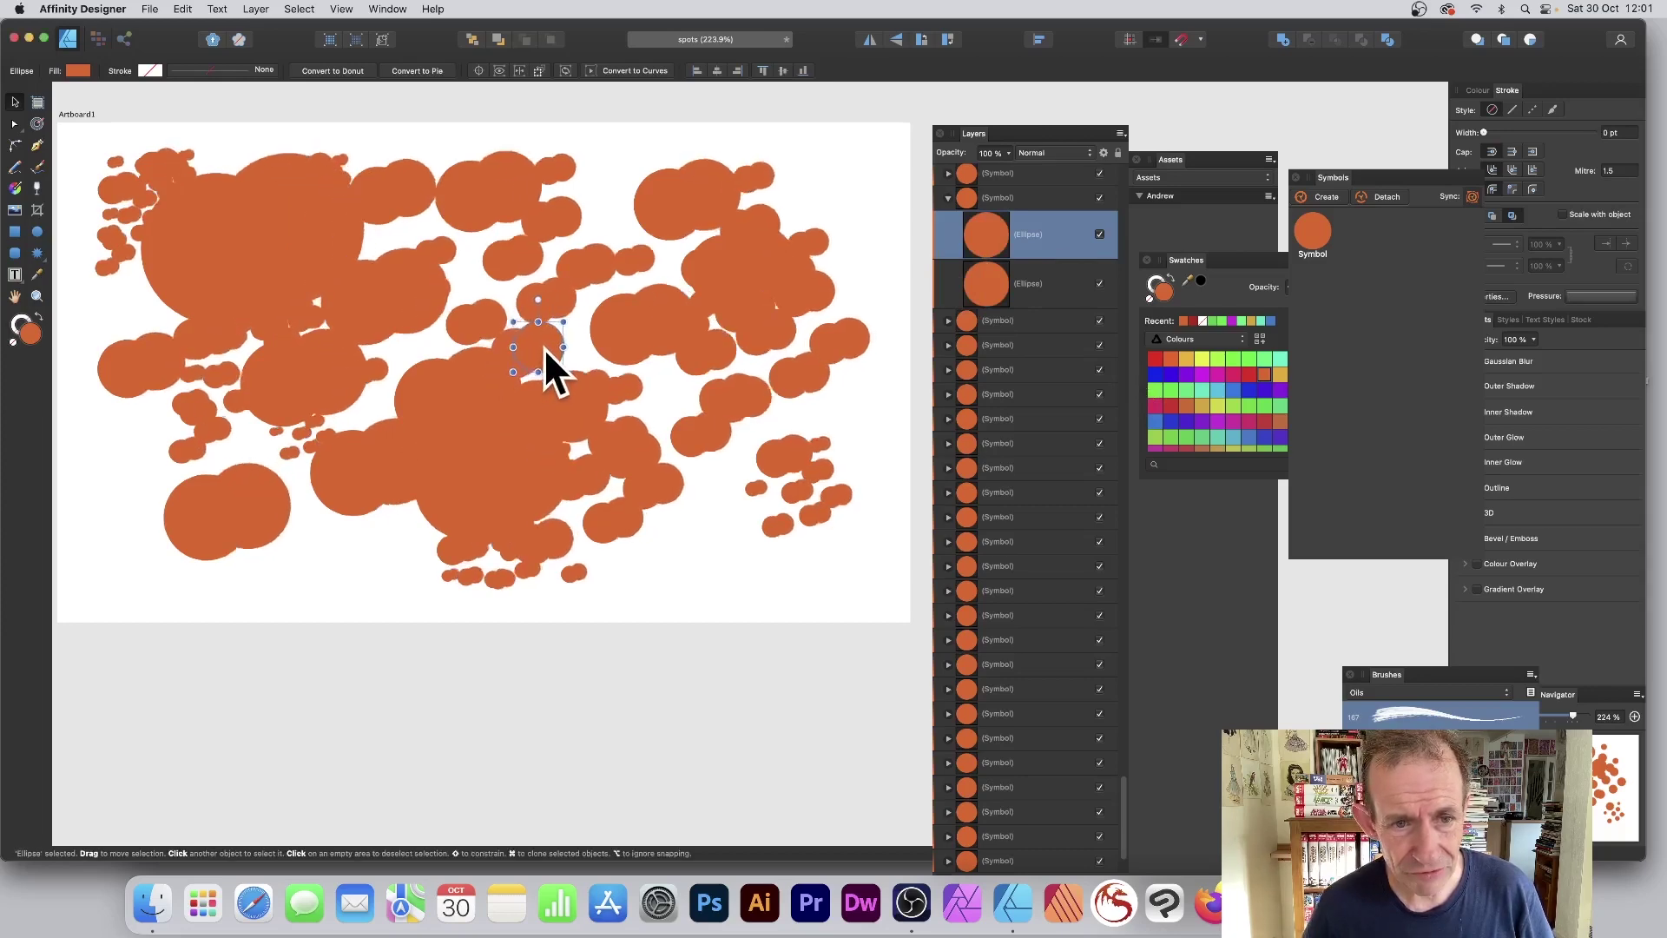
{"action": "left_click_drag", "start_coordinate": [528, 352], "coordinate": [567, 373]}
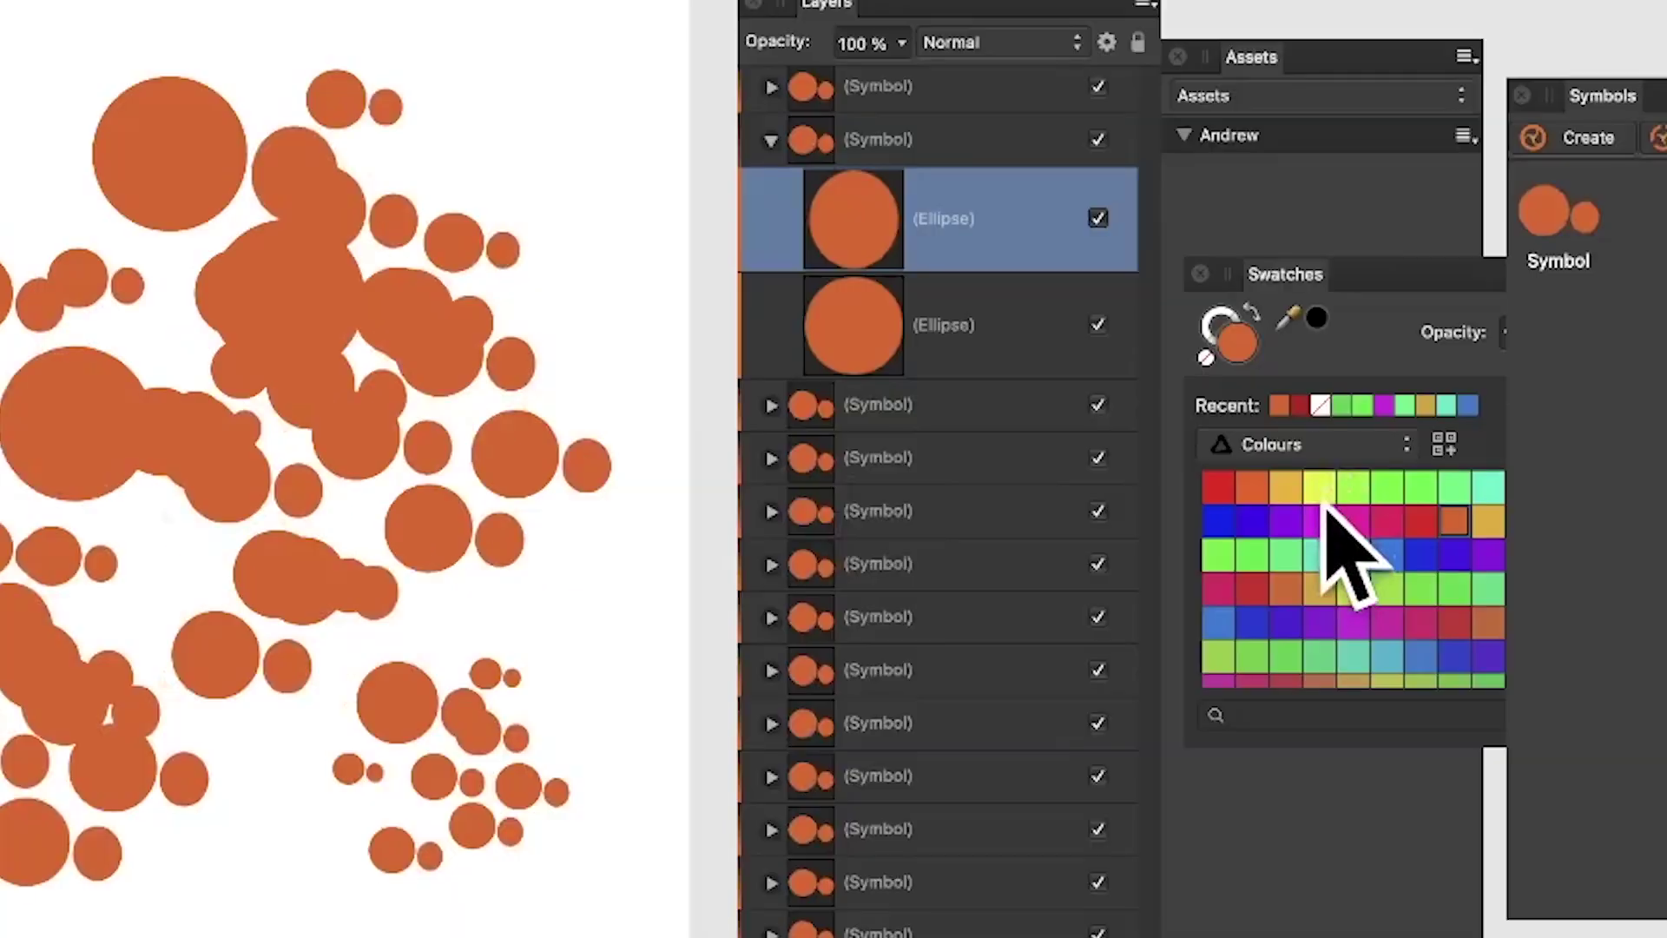
Step: Color the copied circle mint green and nudge it upward
{"action": "left_click", "coordinate": [1288, 487]}
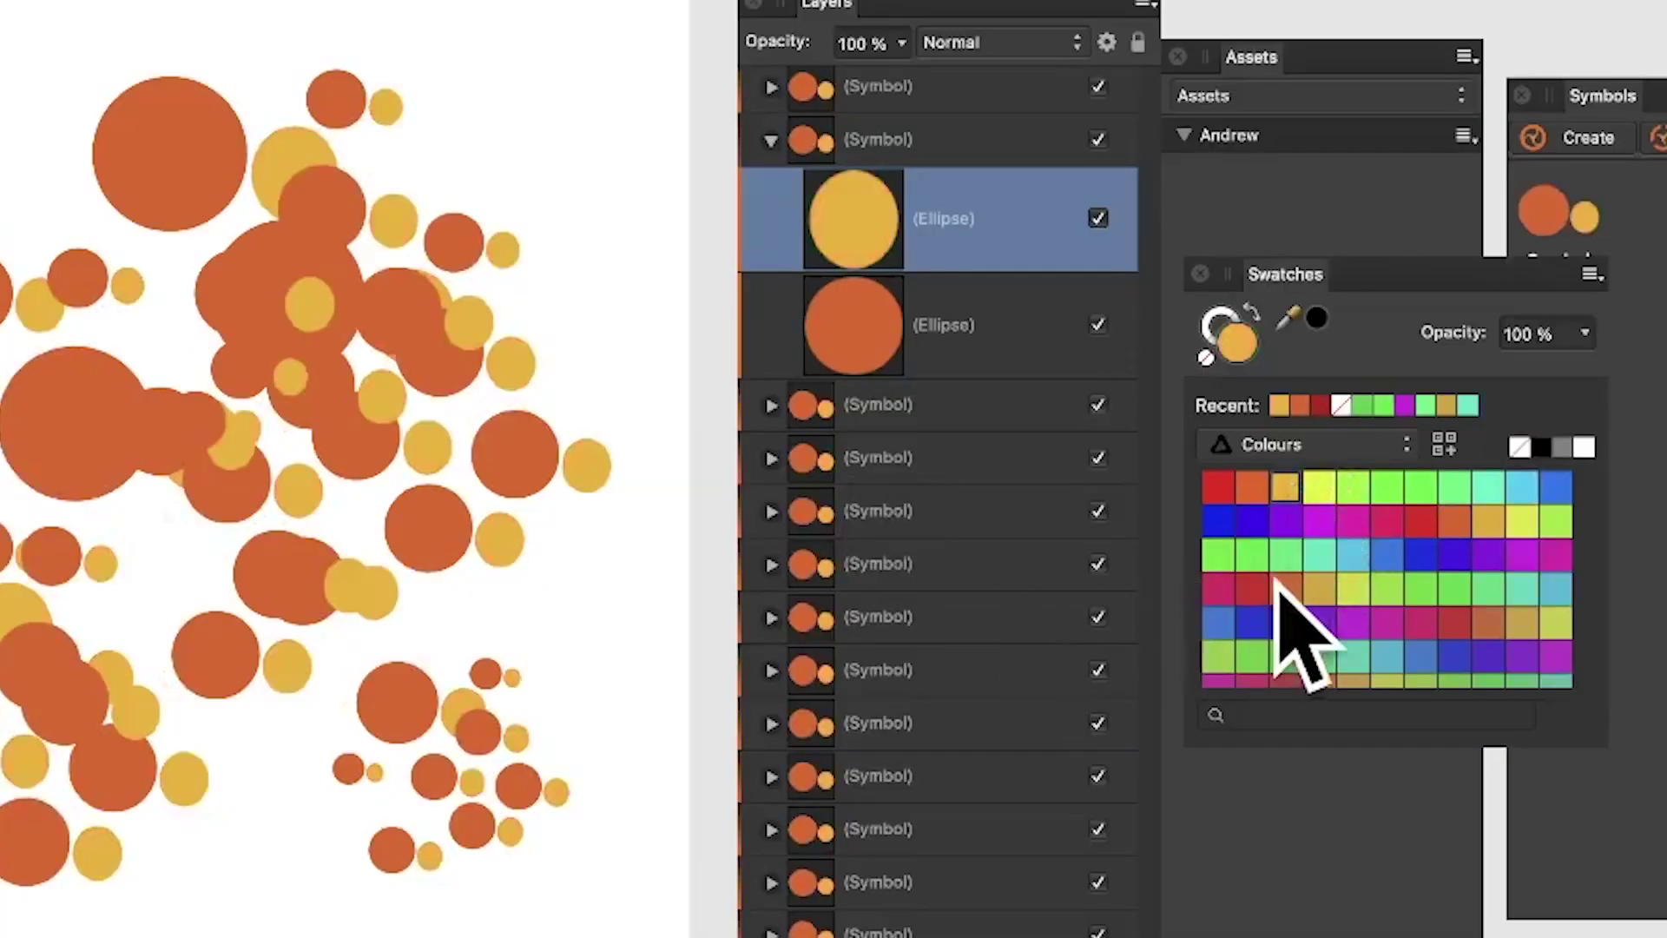
{"action": "left_click", "coordinate": [1324, 554]}
{"action": "key", "text": "Up"}
{"action": "key", "text": "Up"}
{"action": "key", "text": "Up"}
{"action": "key", "text": "Up"}
{"action": "key", "text": "Up"}
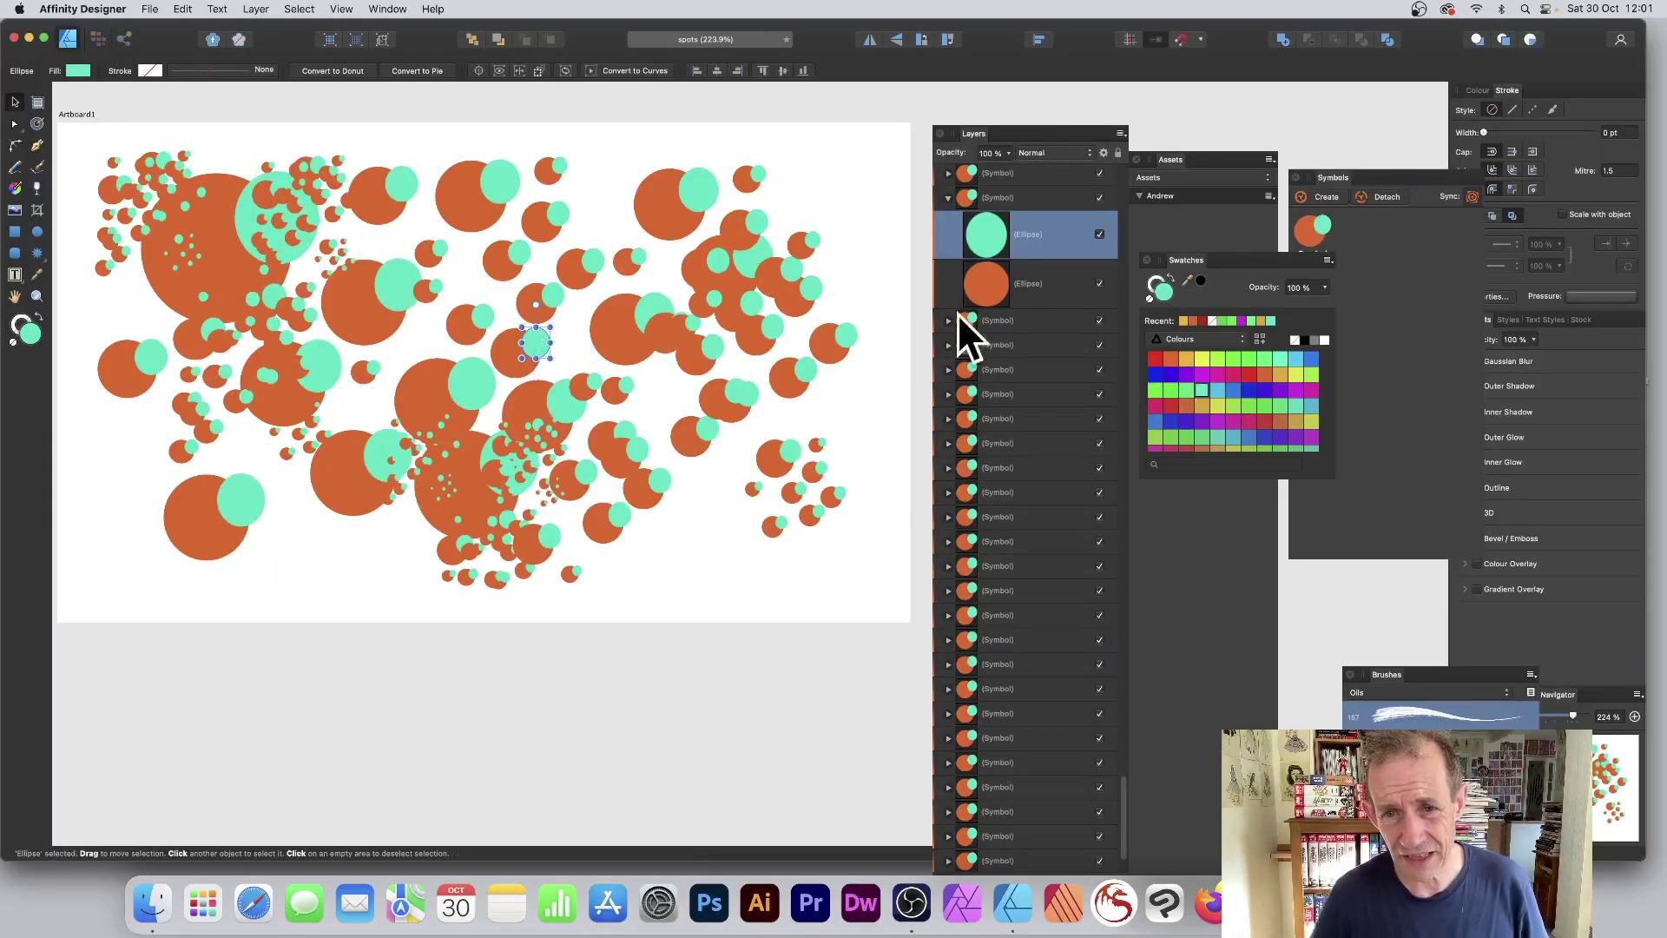
Step: Shift the orange circle and resize it to about 63 by 58 px
{"action": "left_click", "coordinate": [990, 287]}
{"action": "mouse_move", "coordinate": [521, 362]}
{"action": "left_mouse_down"}
{"action": "mouse_move", "coordinate": [493, 336]}
{"action": "mouse_move", "coordinate": [593, 396]}
{"action": "mouse_move", "coordinate": [461, 327]}
{"action": "mouse_move", "coordinate": [521, 363]}
{"action": "left_mouse_up"}
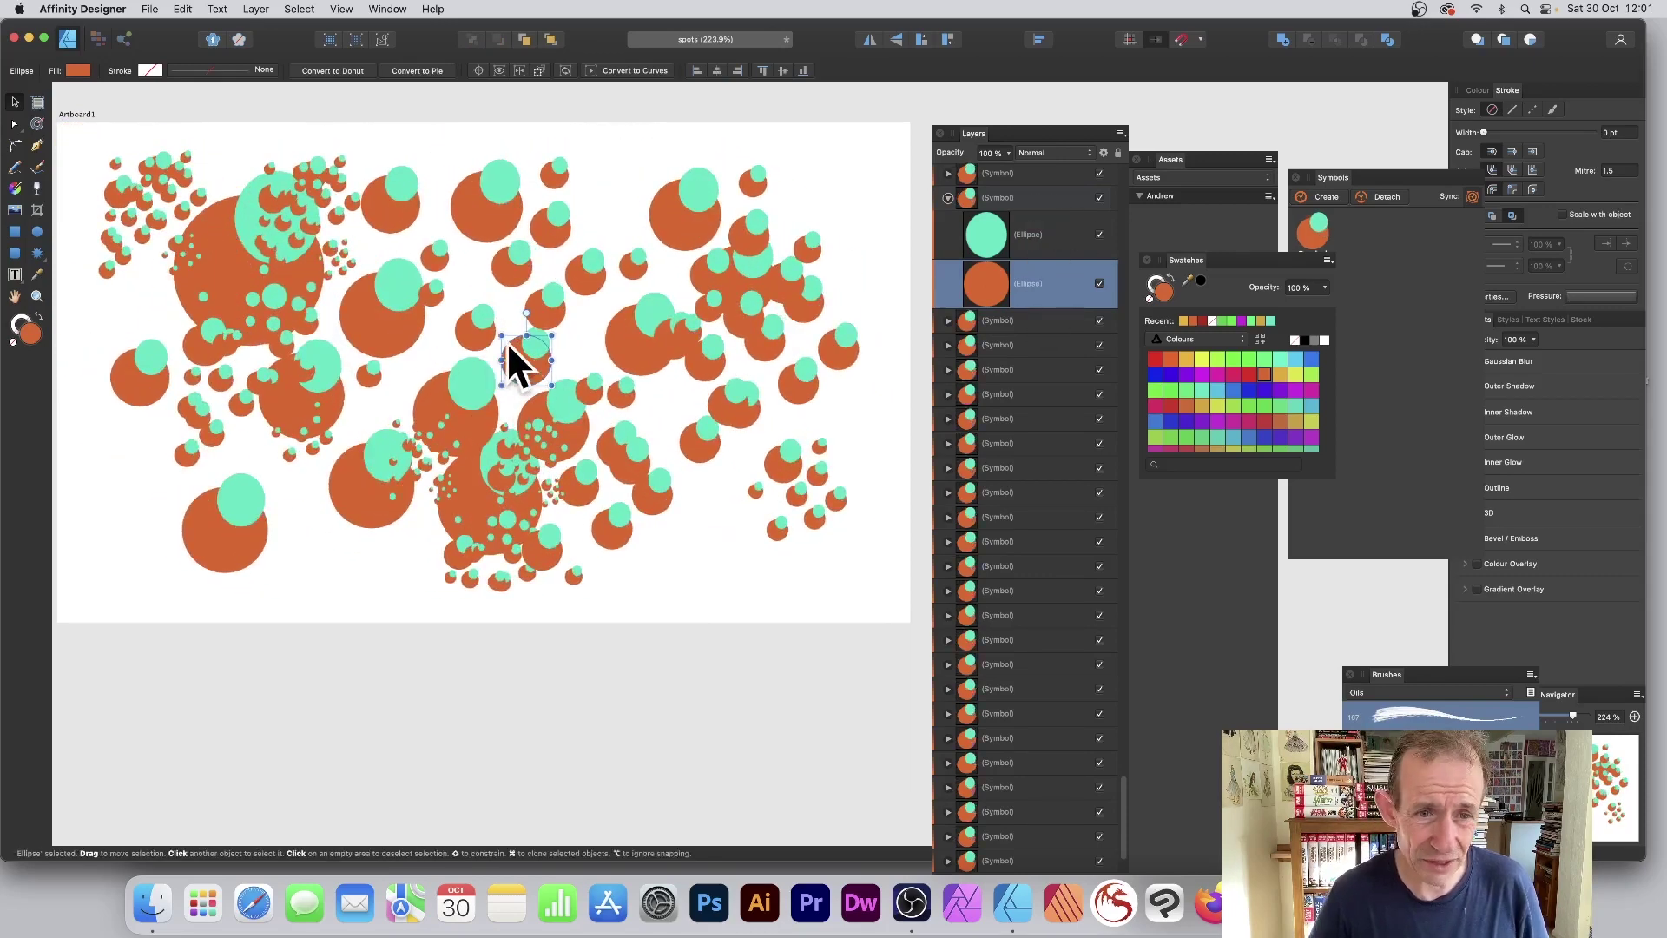
{"action": "left_click_drag", "start_coordinate": [501, 337], "coordinate": [499, 341]}
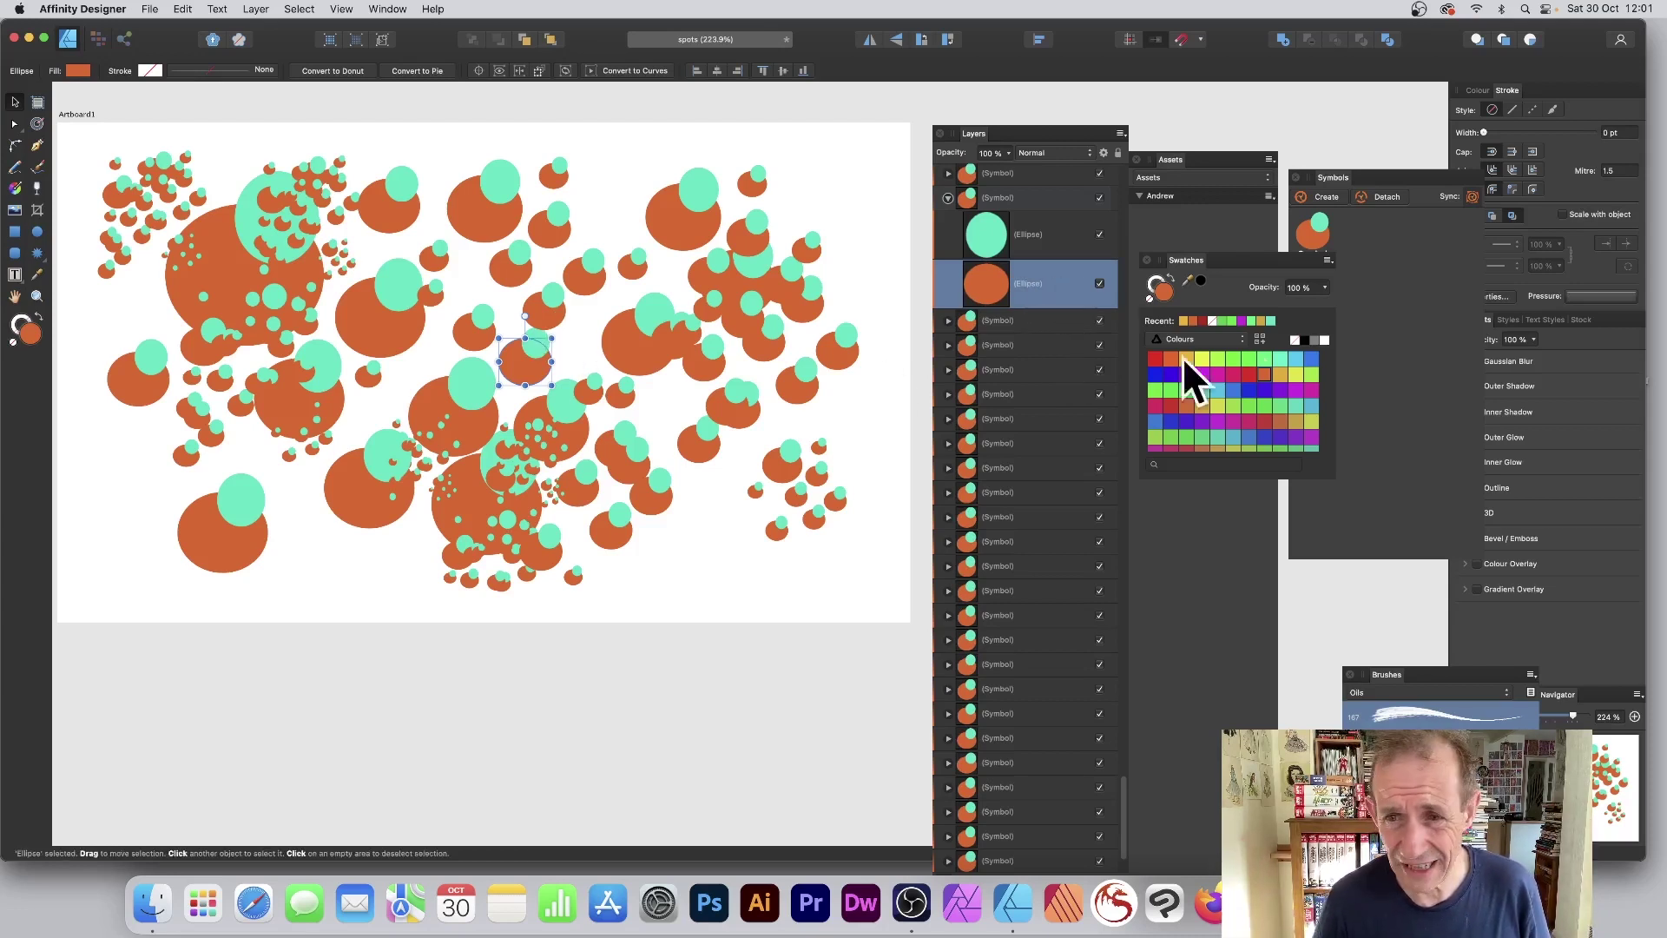
Step: Make the orange circle red, then add a yellow 34 by 38 px copy offset down-left
{"action": "left_click", "coordinate": [1157, 359]}
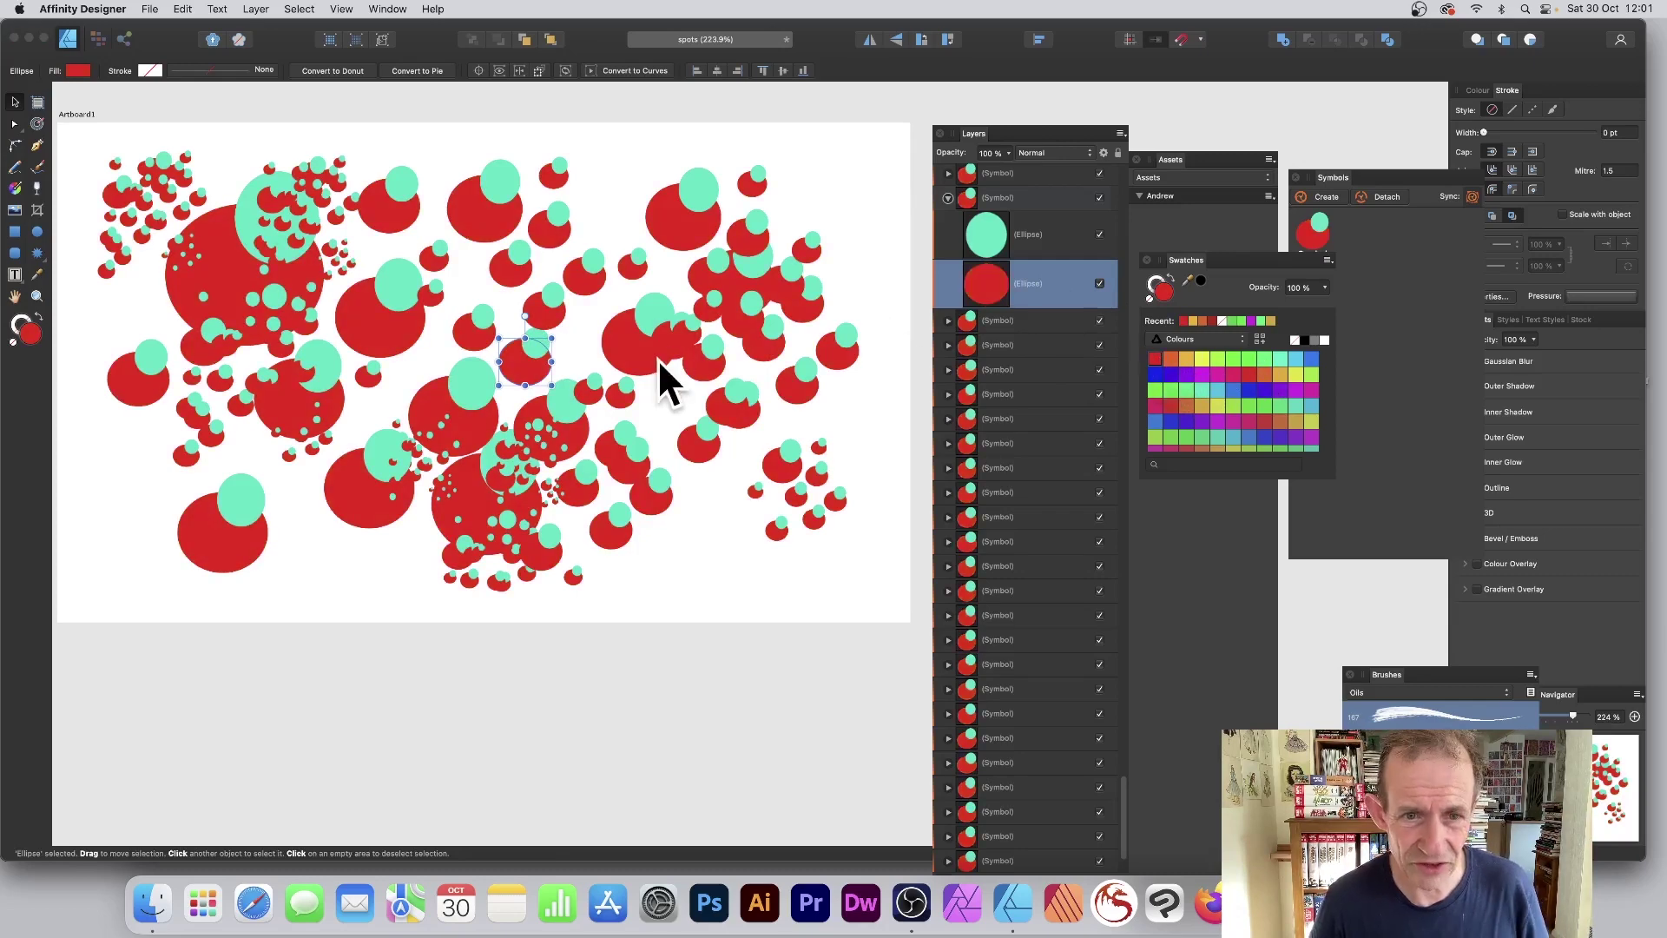
{"action": "right_click", "coordinate": [998, 278]}
{"action": "left_click", "coordinate": [421, 347]}
{"action": "key", "text": "super+j"}
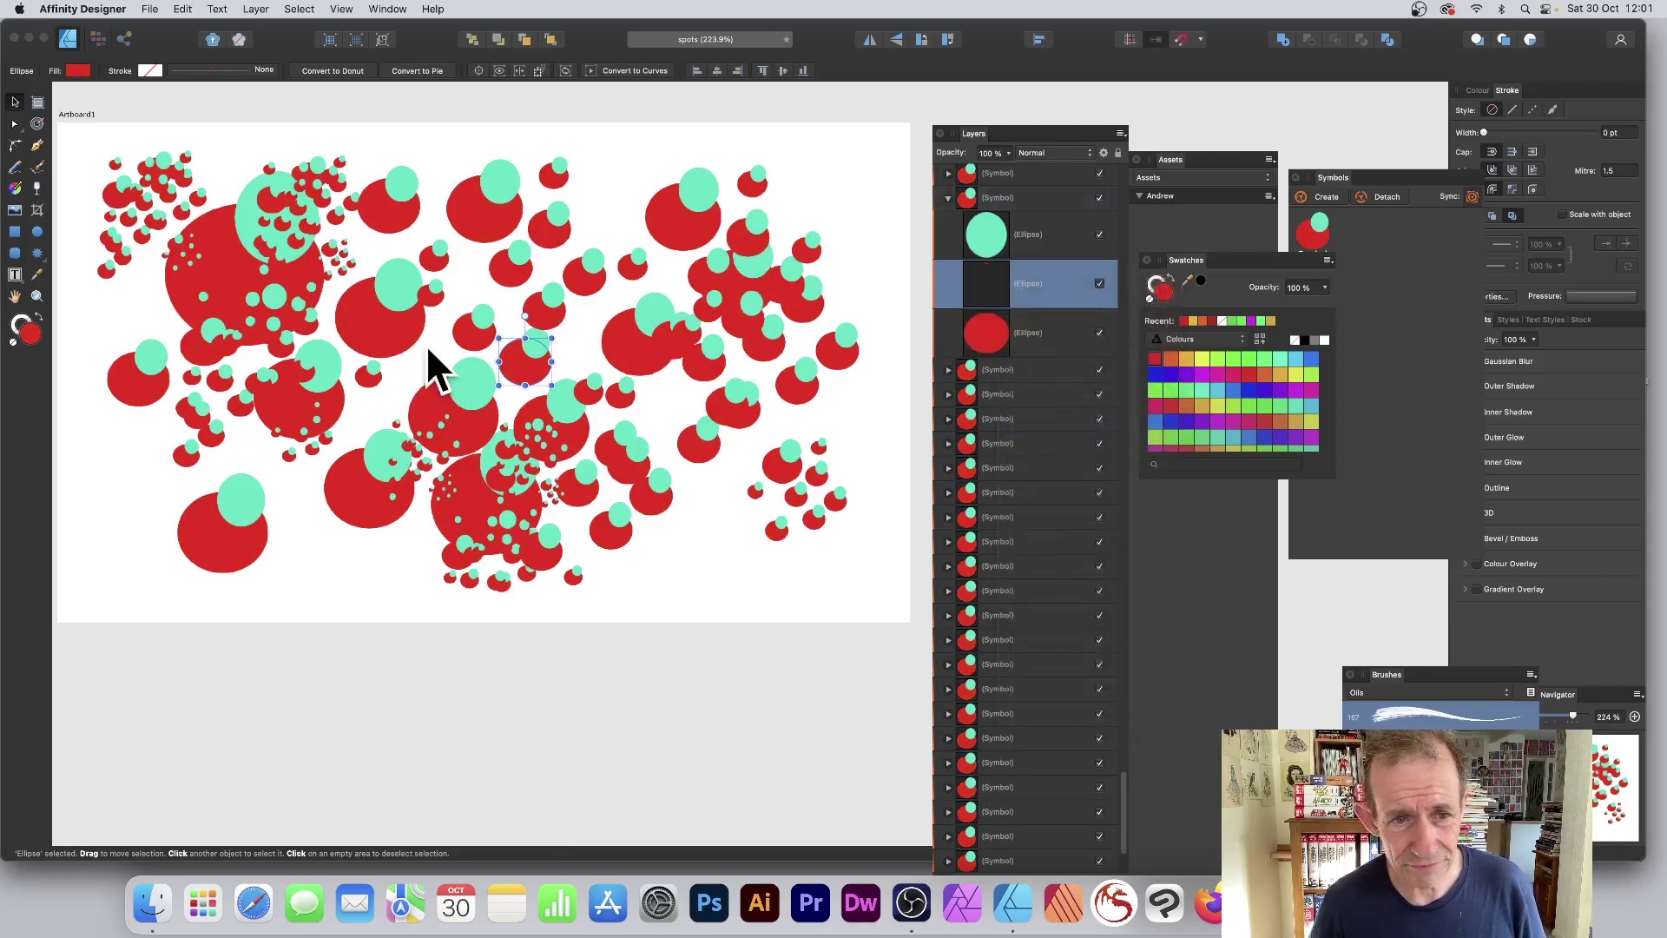
{"action": "left_click_drag", "start_coordinate": [497, 337], "coordinate": [599, 318]}
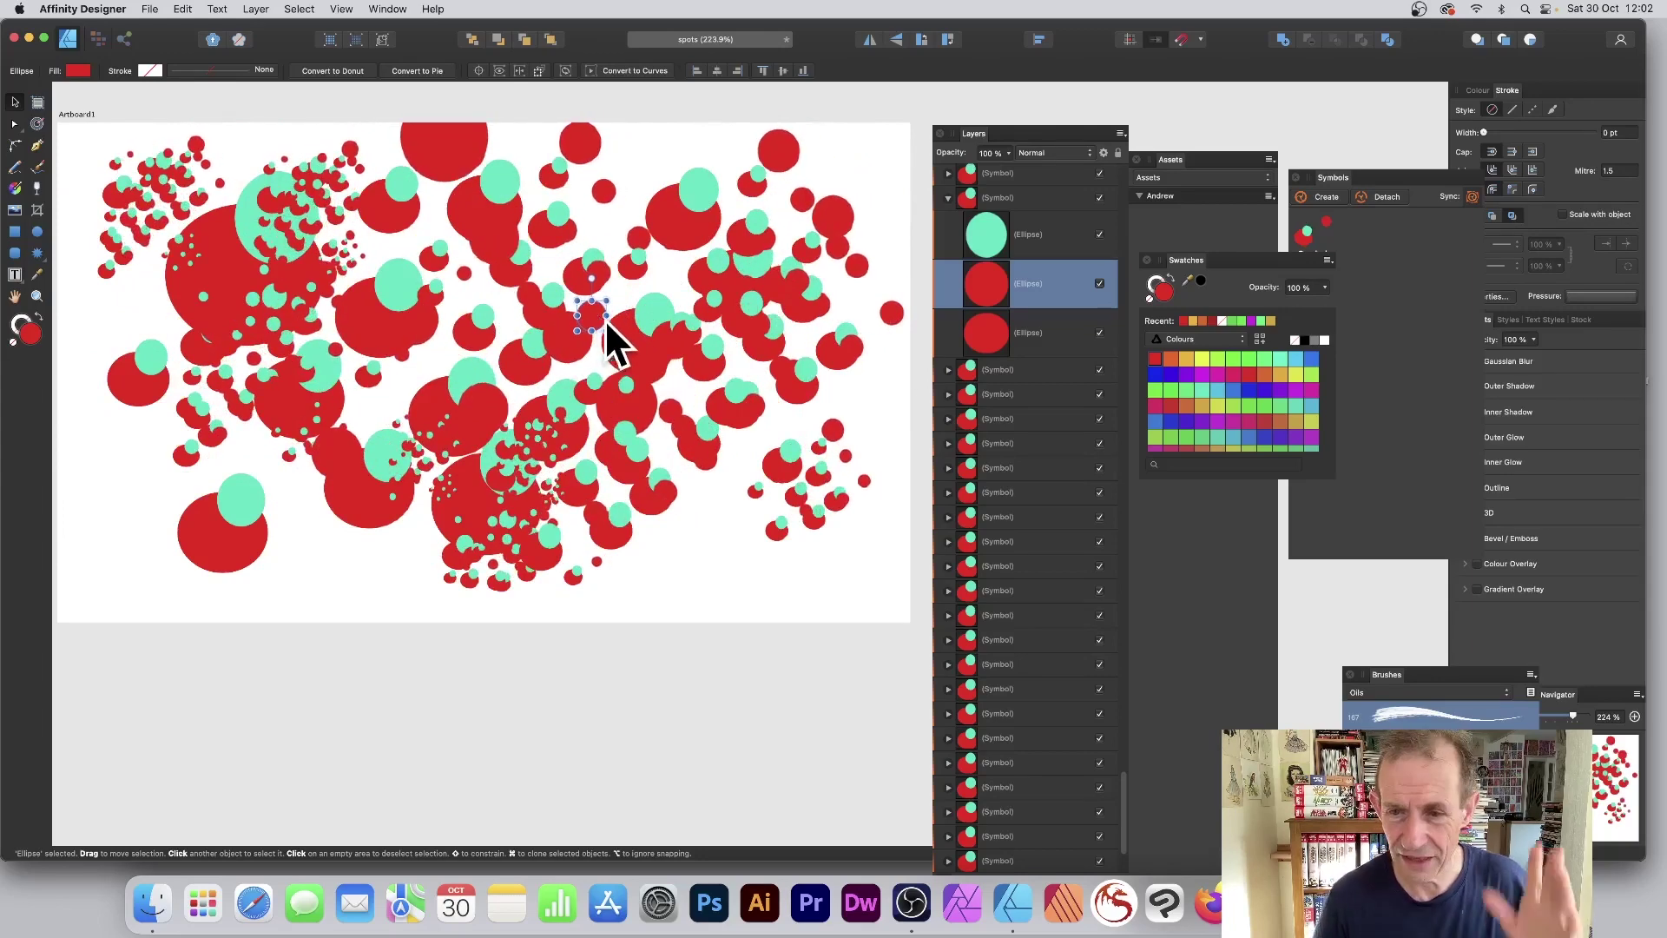
{"action": "left_click", "coordinate": [1300, 373]}
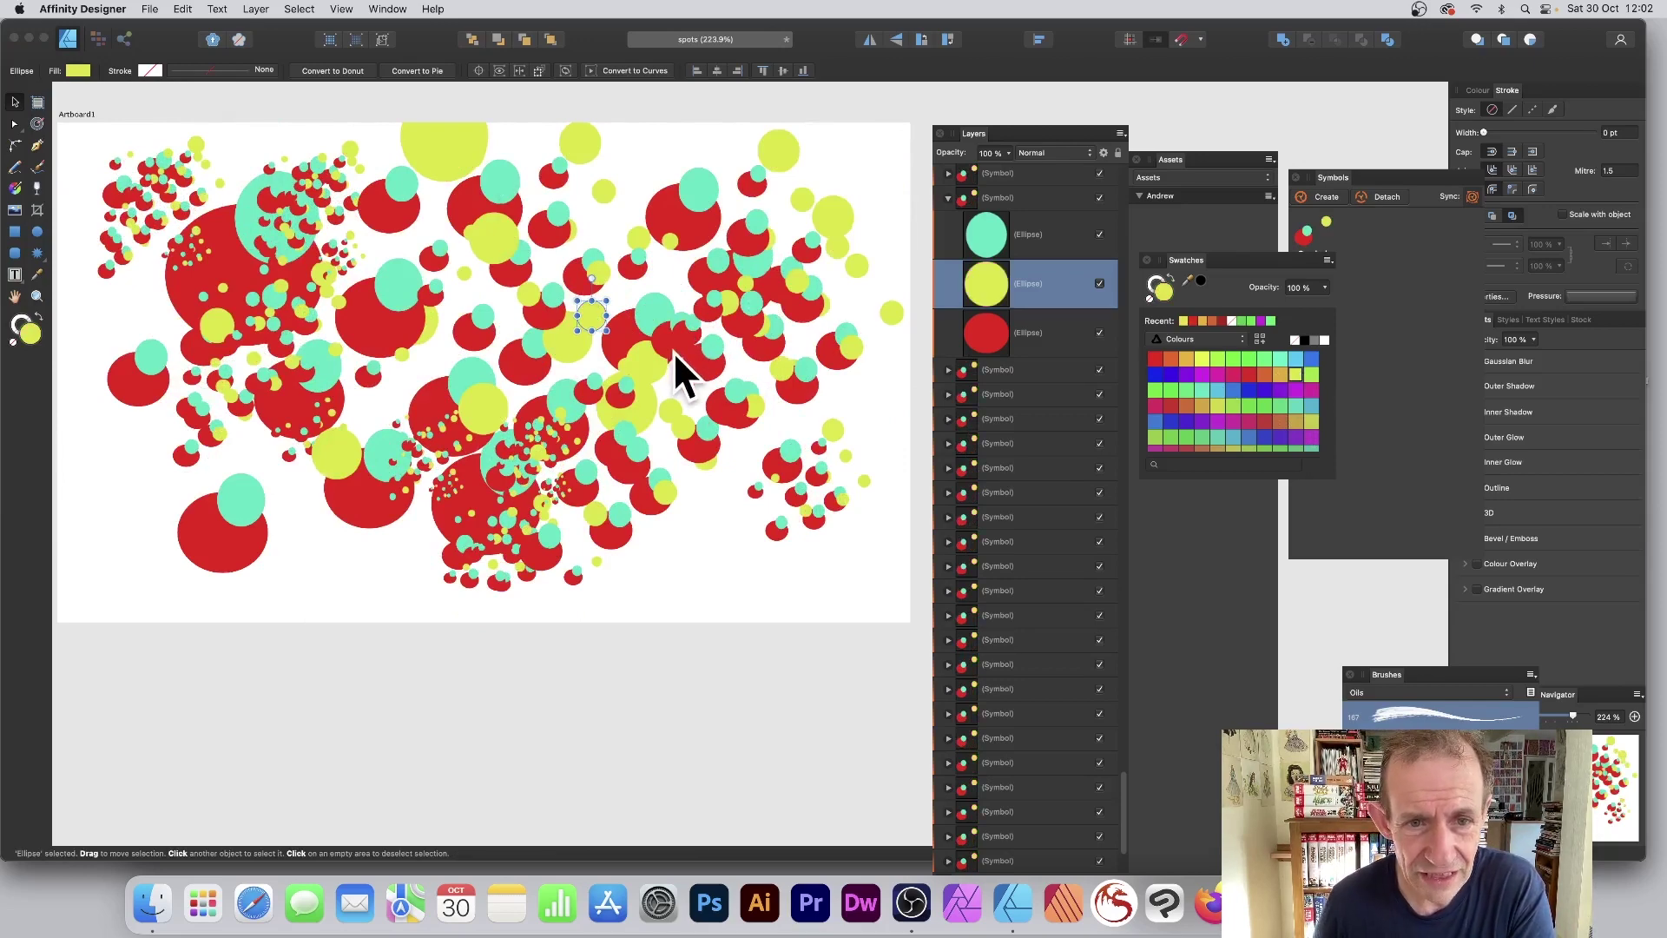
{"action": "mouse_move", "coordinate": [585, 325]}
{"action": "left_mouse_down"}
{"action": "mouse_move", "coordinate": [598, 334]}
{"action": "mouse_move", "coordinate": [570, 339]}
{"action": "left_mouse_up"}
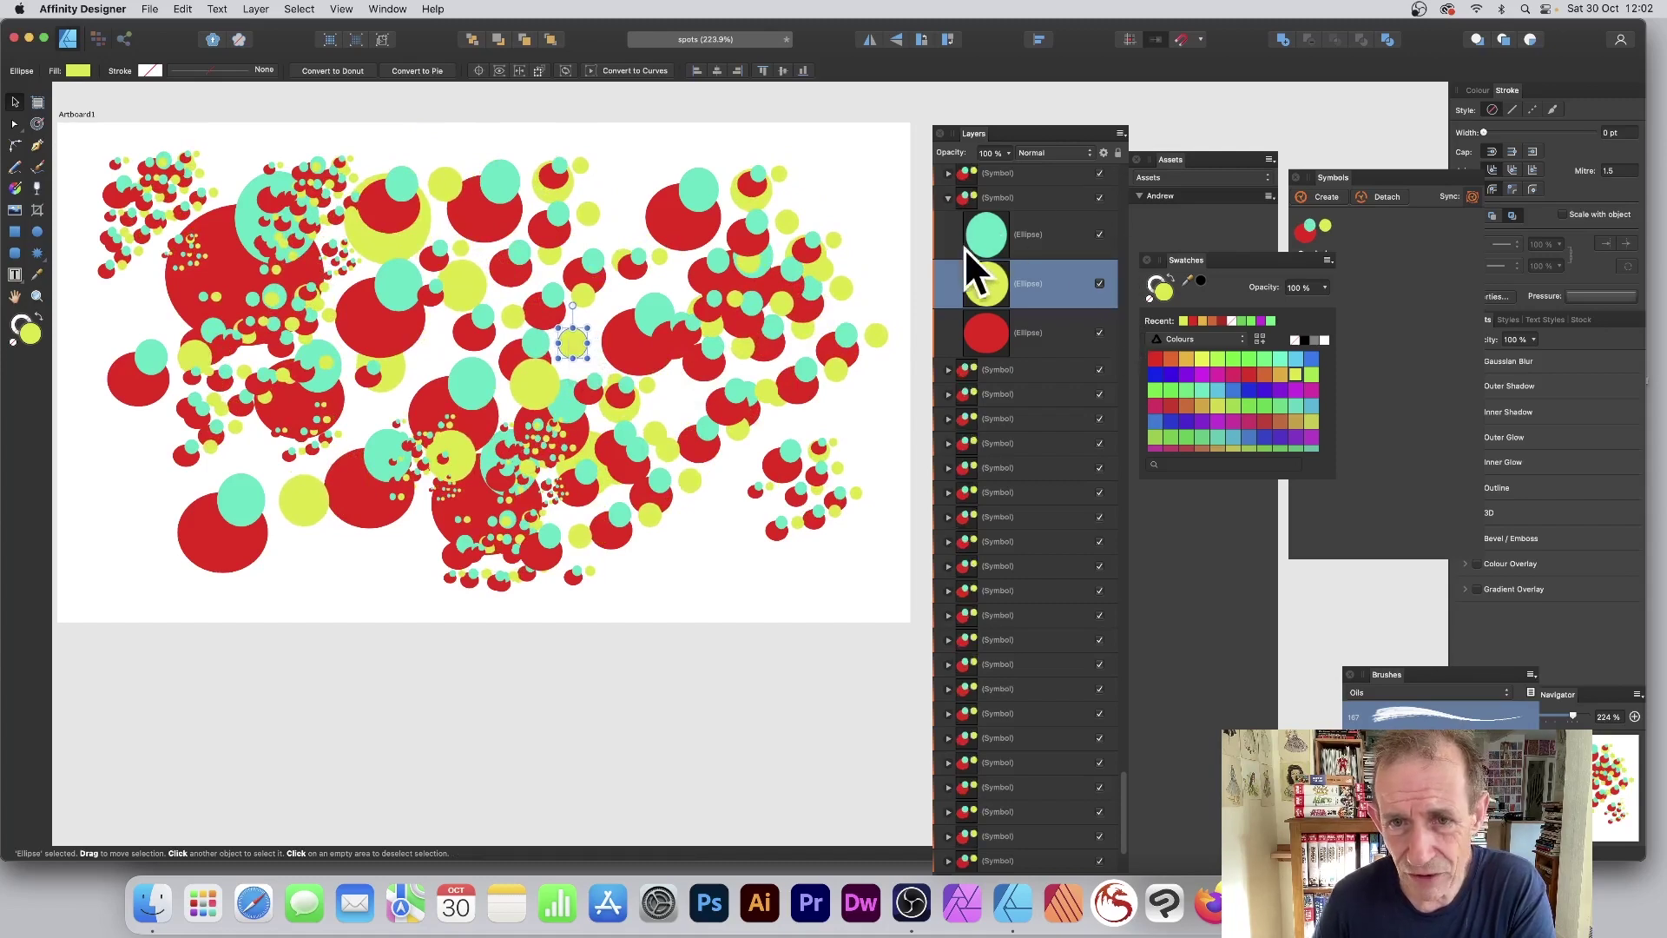
Step: Collapse the symbol in Layers, then move one spot up and right and enlarge it
{"action": "left_click", "coordinate": [948, 198]}
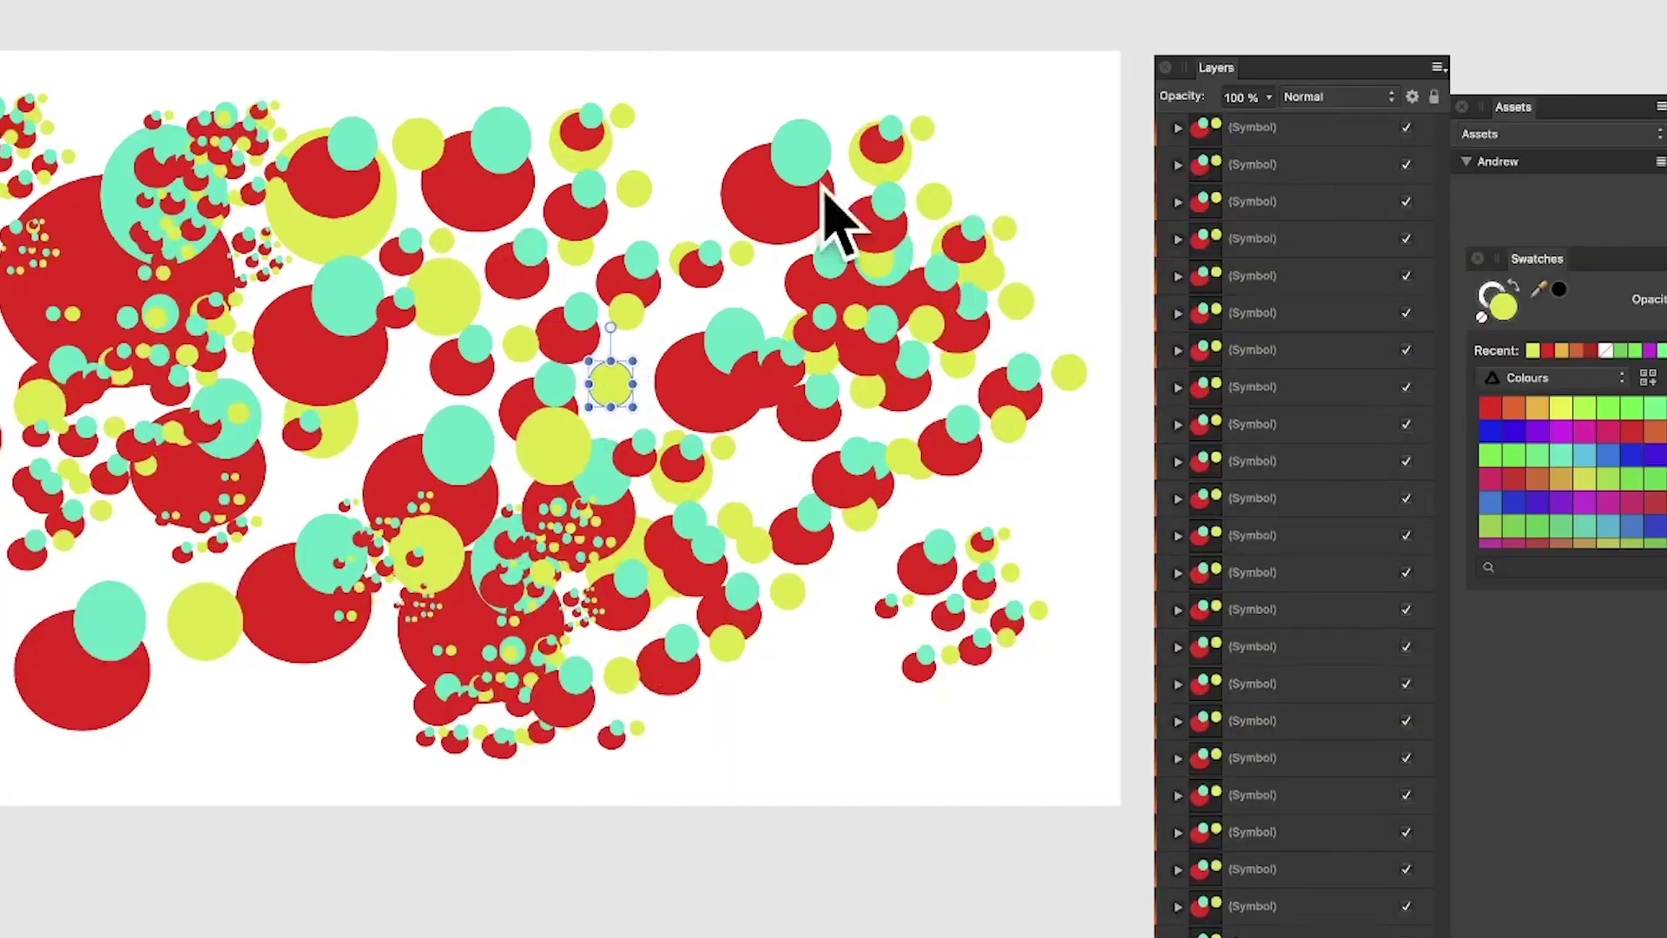
{"action": "left_click", "coordinate": [1294, 164]}
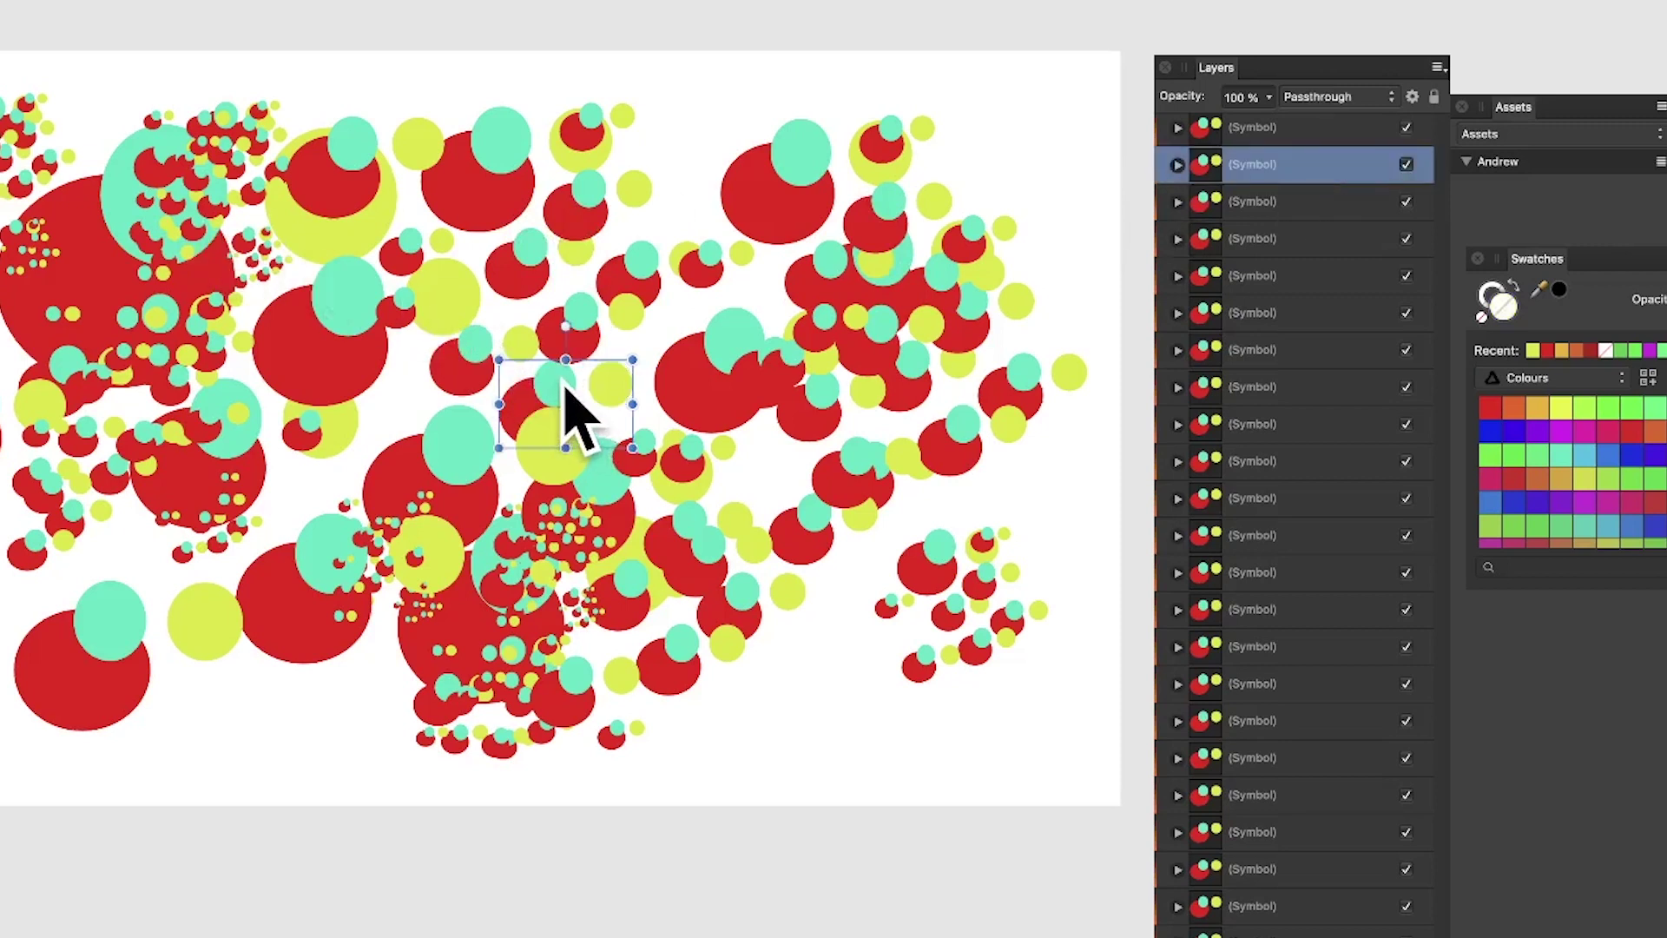
{"action": "left_click_drag", "start_coordinate": [566, 390], "coordinate": [673, 319]}
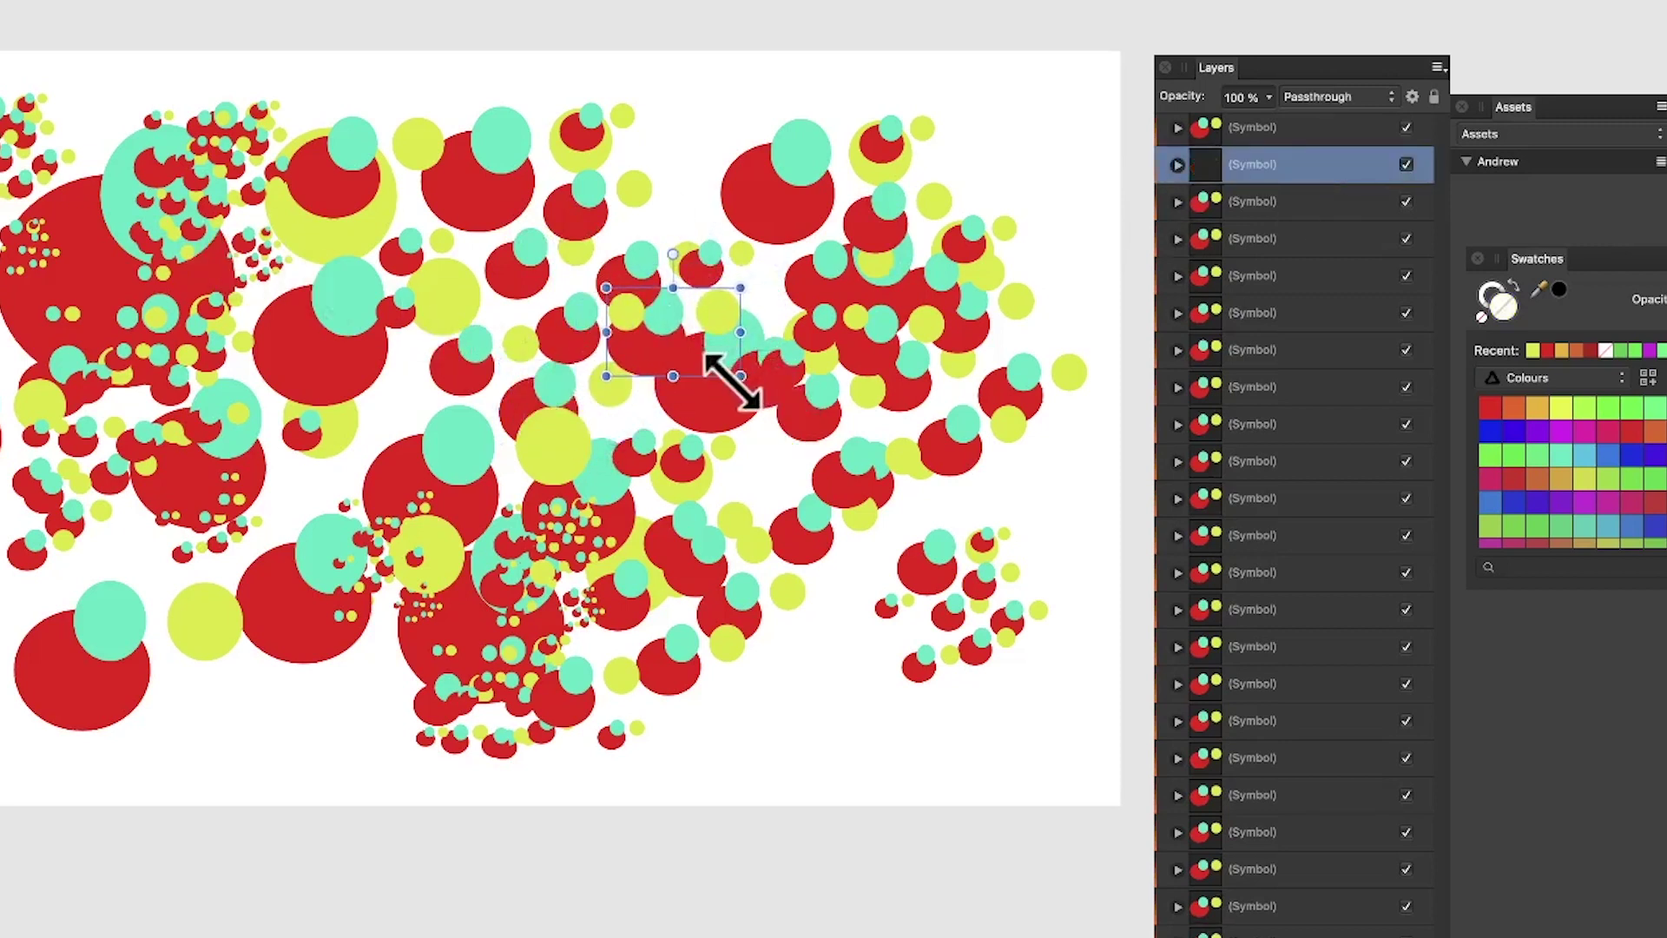
{"action": "left_click_drag", "start_coordinate": [740, 375], "coordinate": [771, 396]}
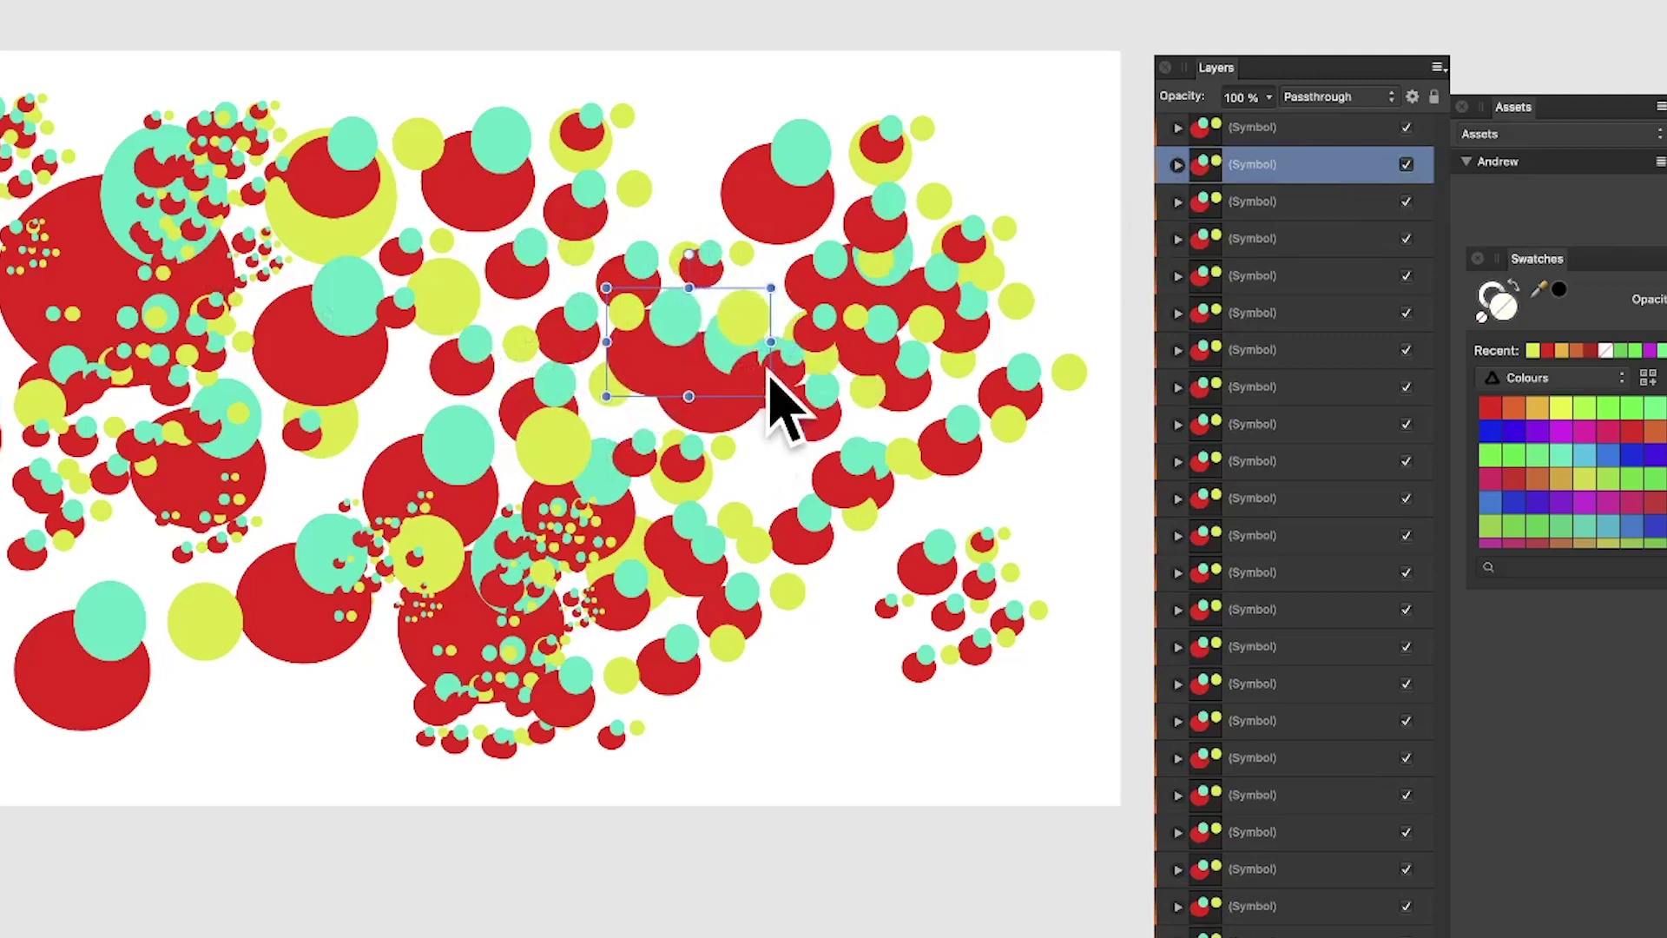
Step: Move spots lower on the artboard, enlarge the small top-left cluster, then deselect
{"action": "left_click_drag", "start_coordinate": [745, 323], "coordinate": [347, 614]}
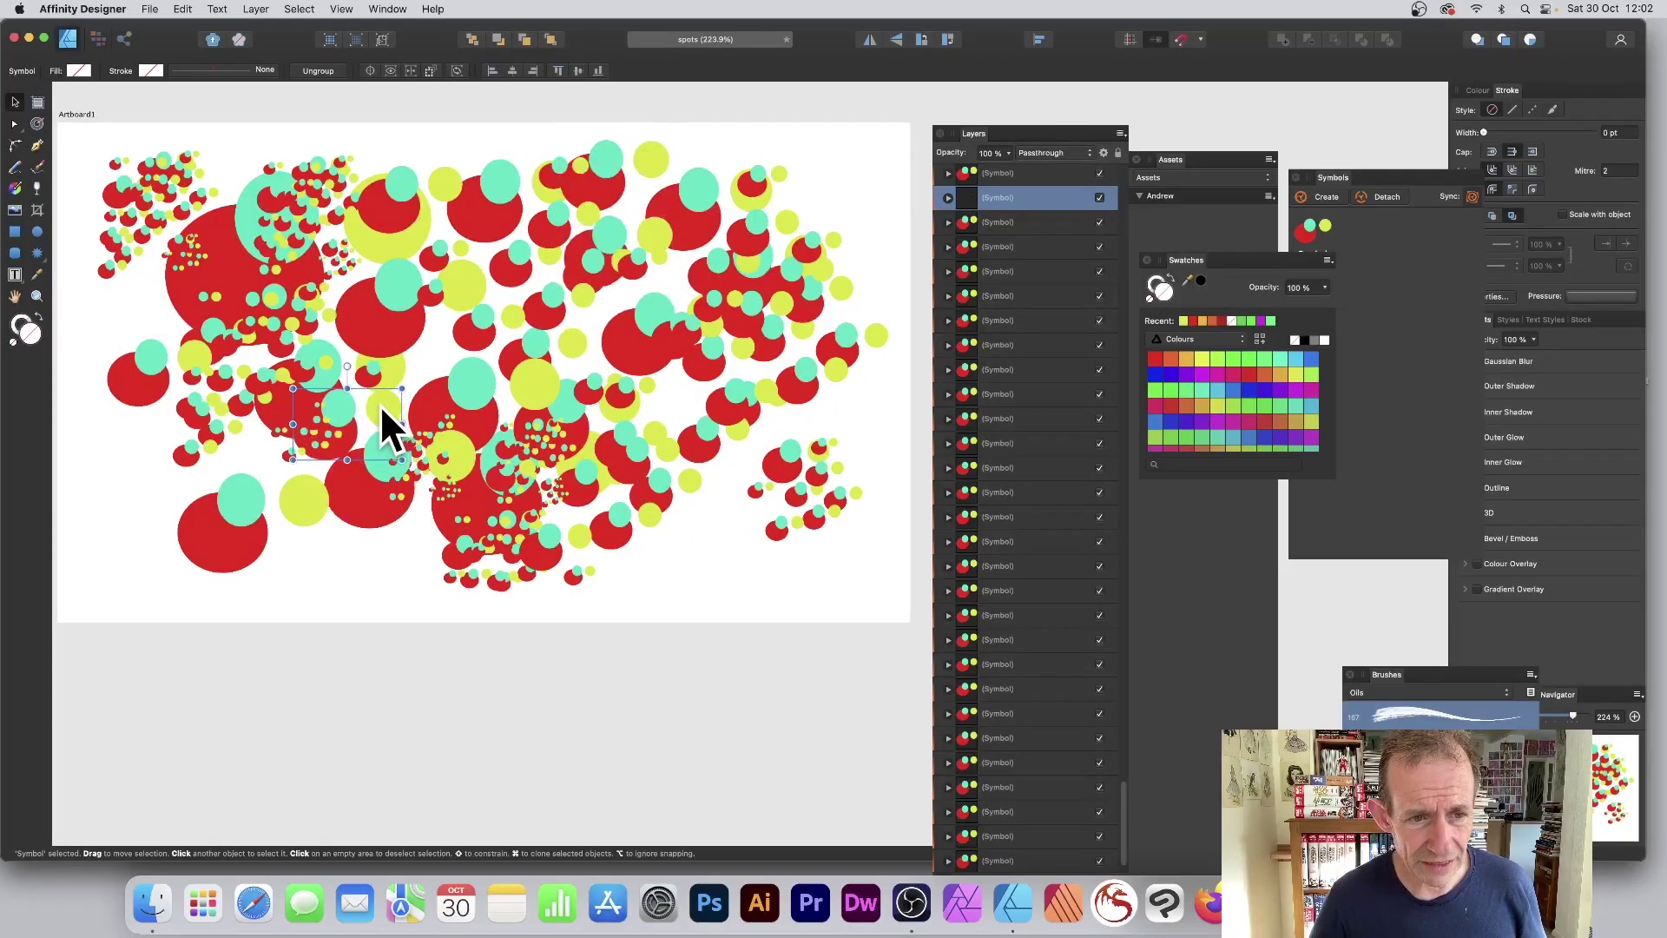
{"action": "left_click_drag", "start_coordinate": [382, 408], "coordinate": [820, 554]}
{"action": "left_click_drag", "start_coordinate": [93, 141], "coordinate": [246, 301]}
{"action": "left_click", "coordinate": [715, 132]}
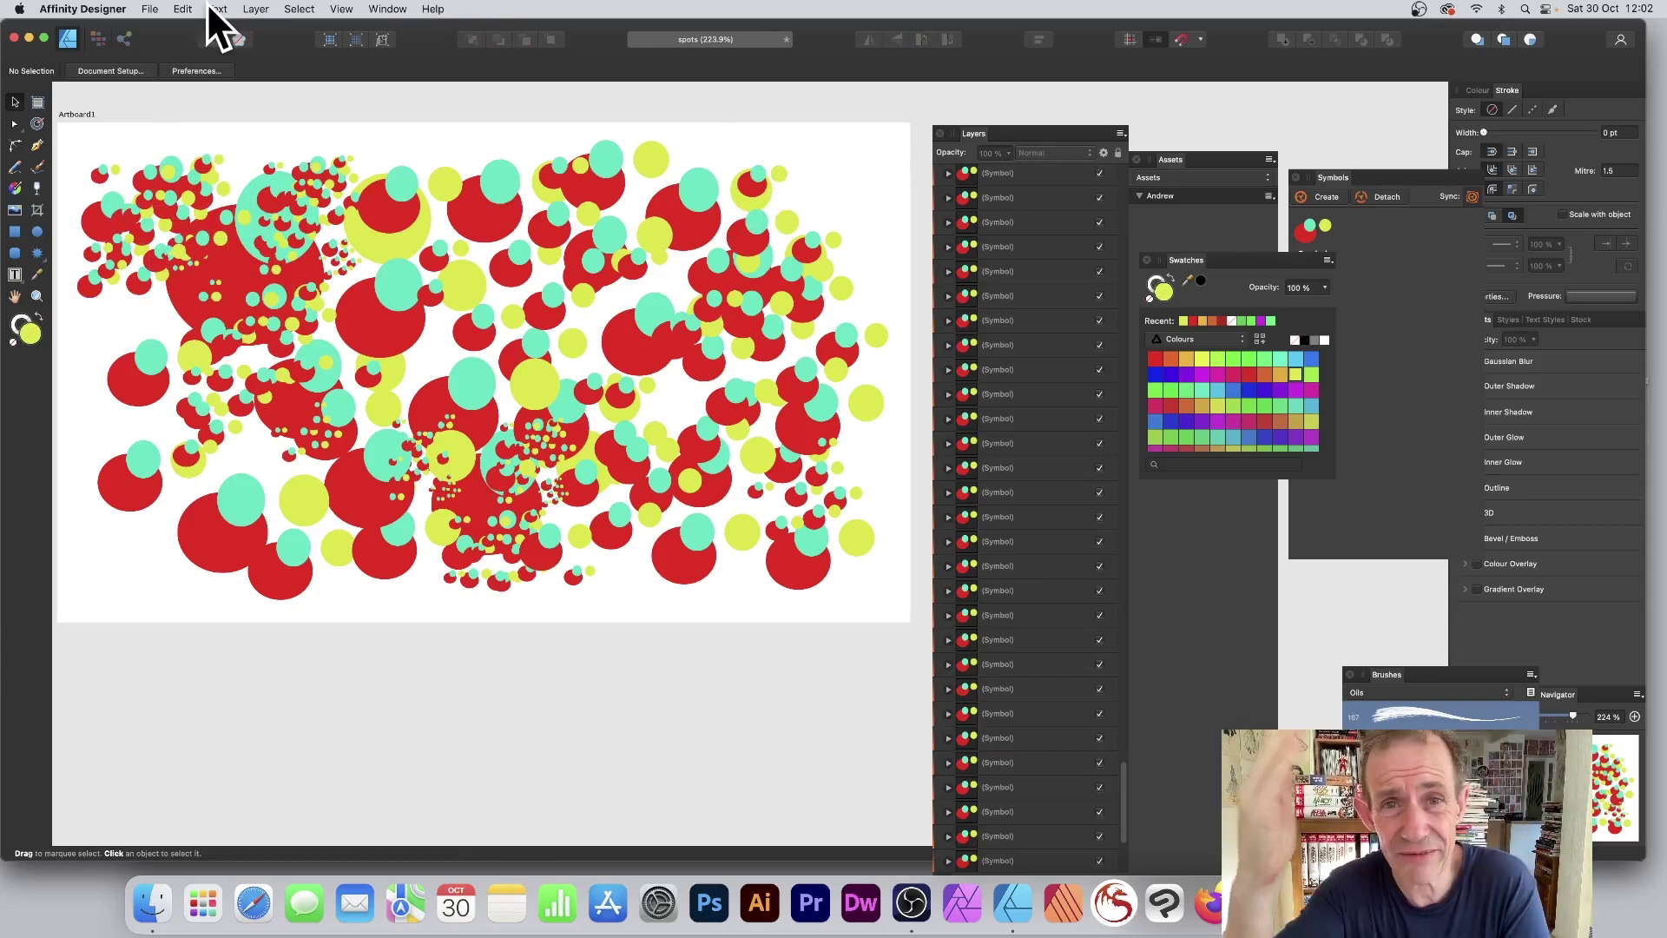
Step: Marquee-select all 245 spots and bring the Assets panel forward
{"action": "left_click_drag", "start_coordinate": [61, 126], "coordinate": [922, 621]}
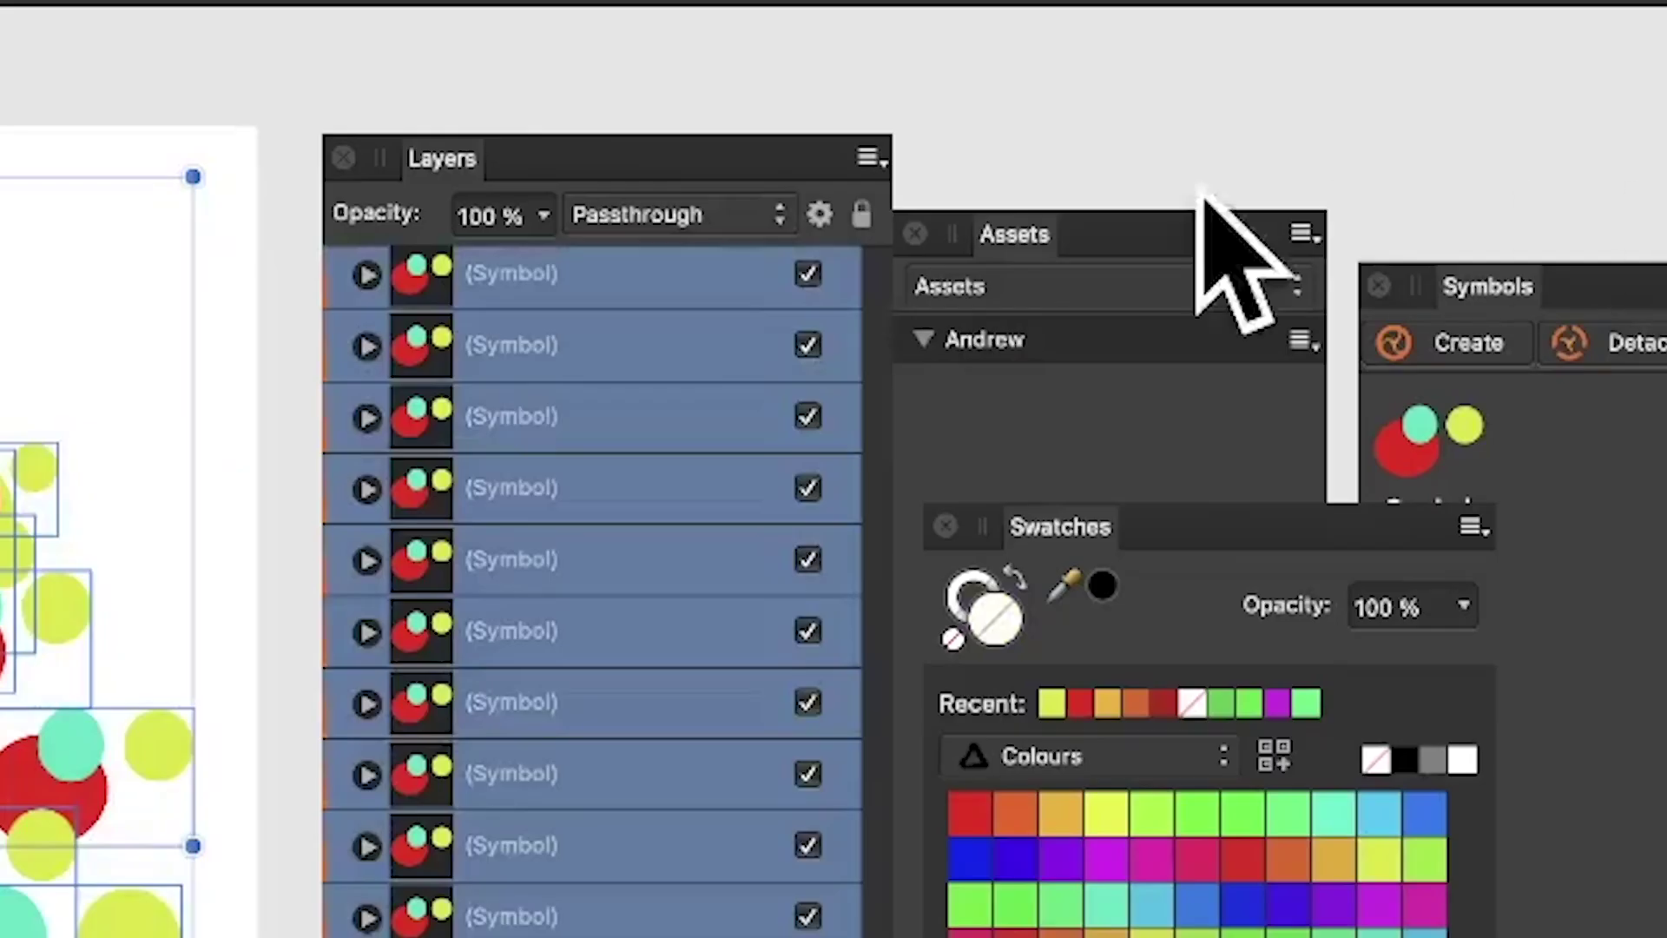
{"action": "left_click", "coordinate": [1029, 231]}
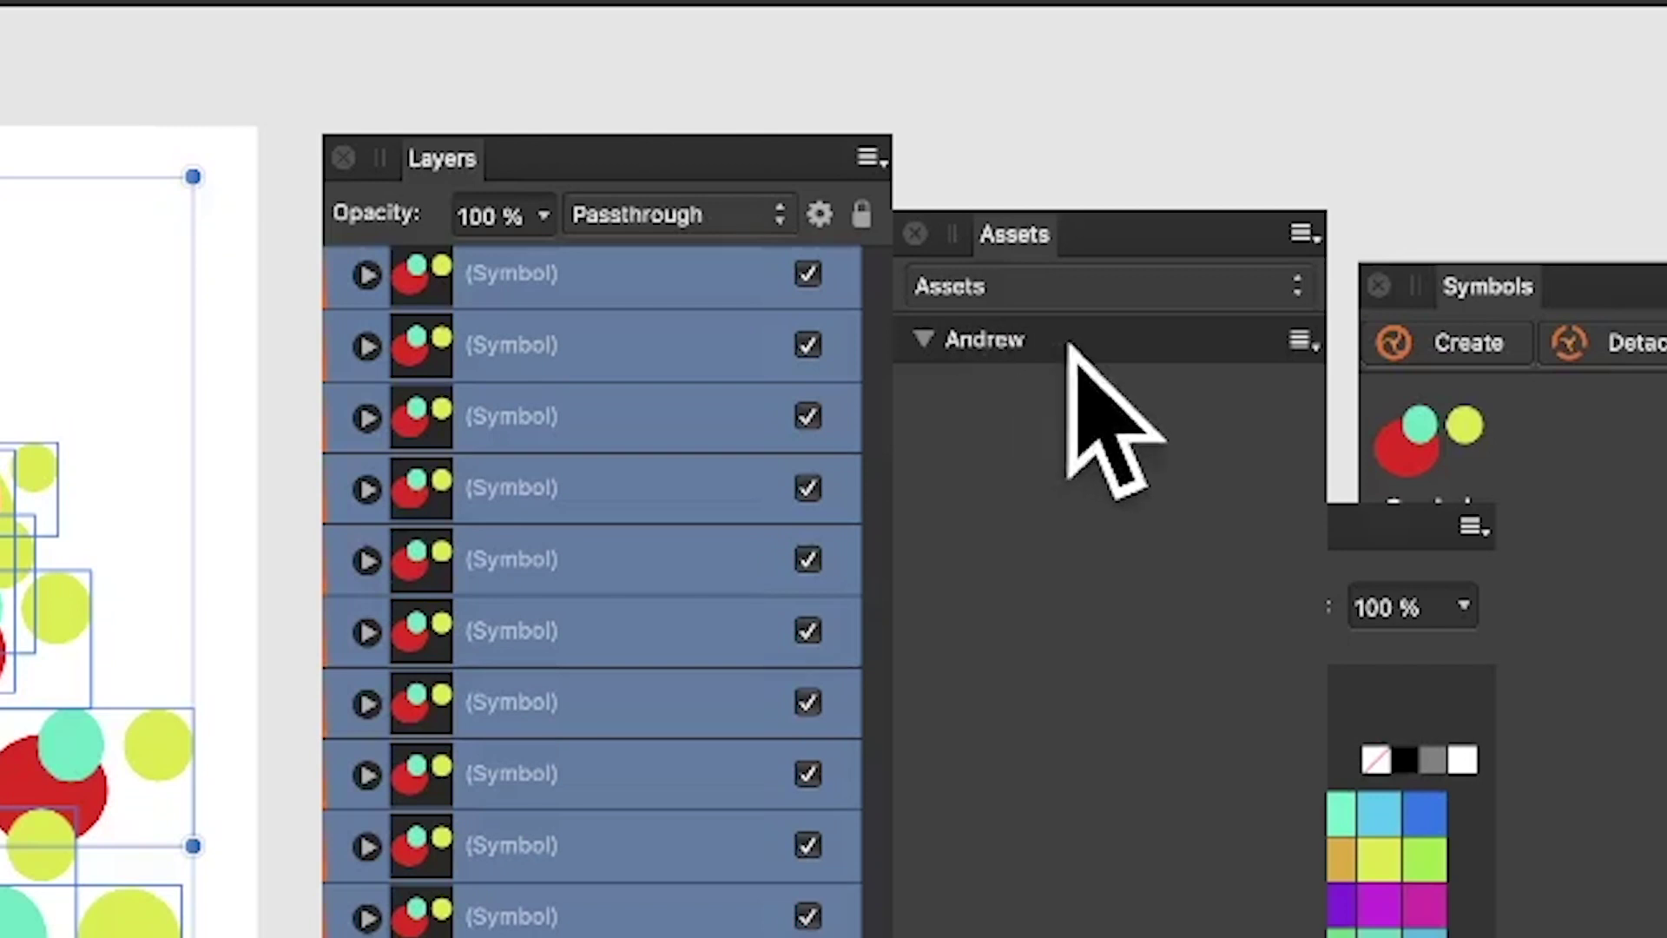
{"action": "left_click", "coordinate": [1301, 232]}
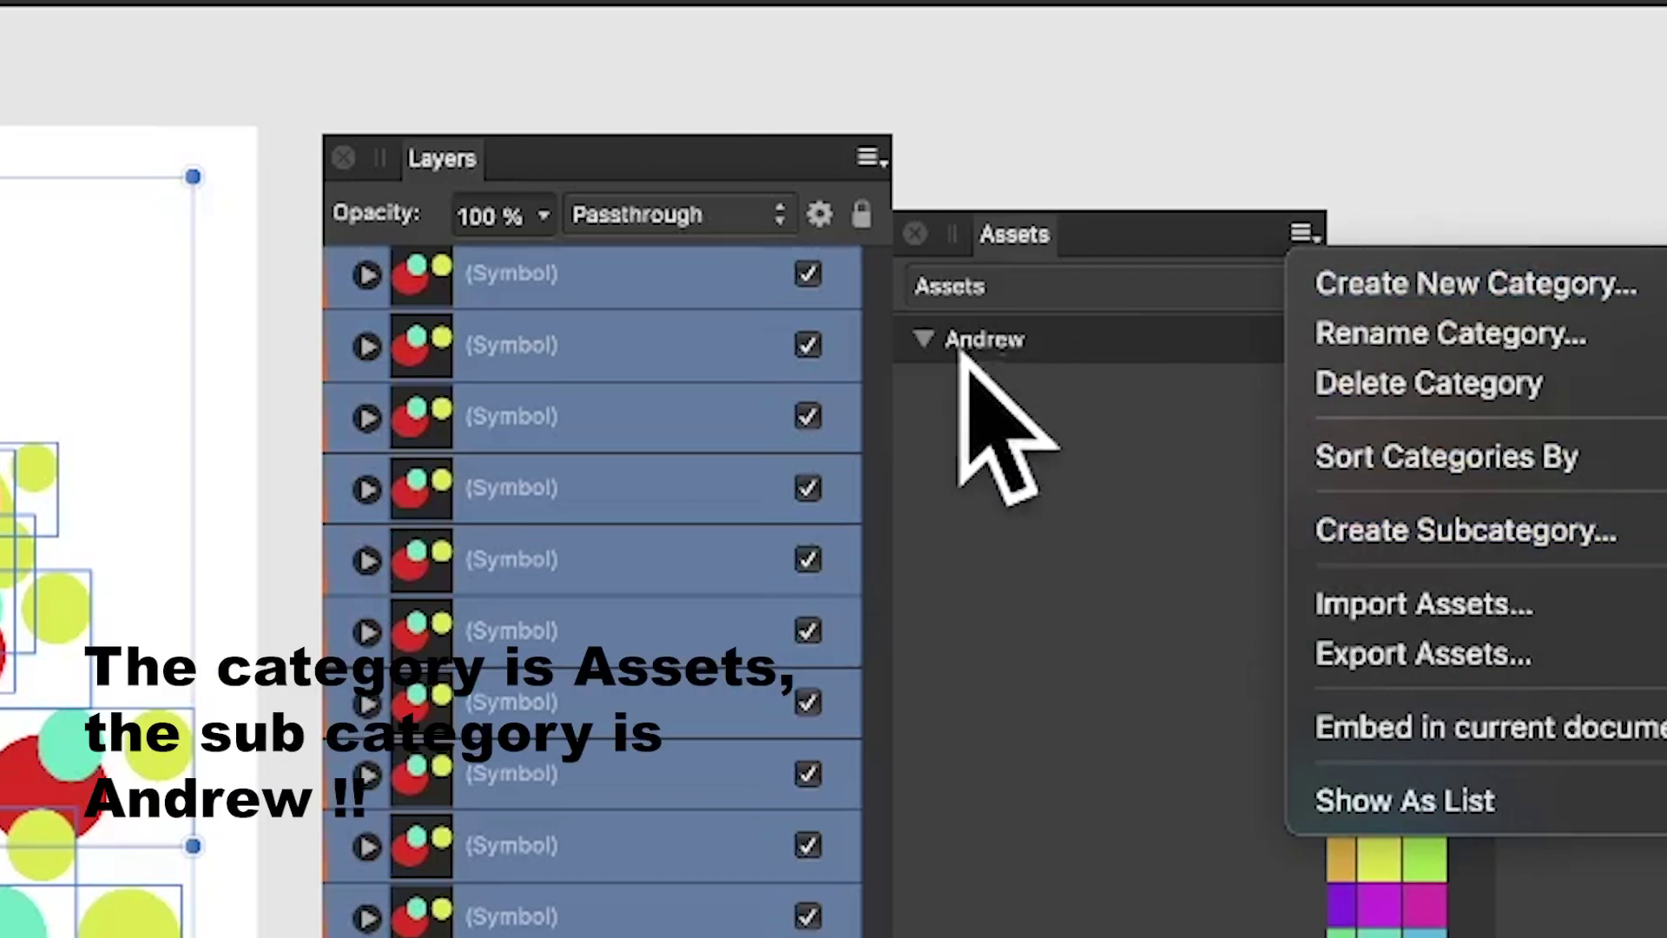
{"action": "left_click", "coordinate": [1000, 370]}
Step: Switch the Assets category to iOS 12 and back, then open the Andrew category's options
{"action": "left_click", "coordinate": [999, 193]}
{"action": "left_click", "coordinate": [994, 239]}
{"action": "left_click", "coordinate": [985, 200]}
{"action": "left_click", "coordinate": [998, 160]}
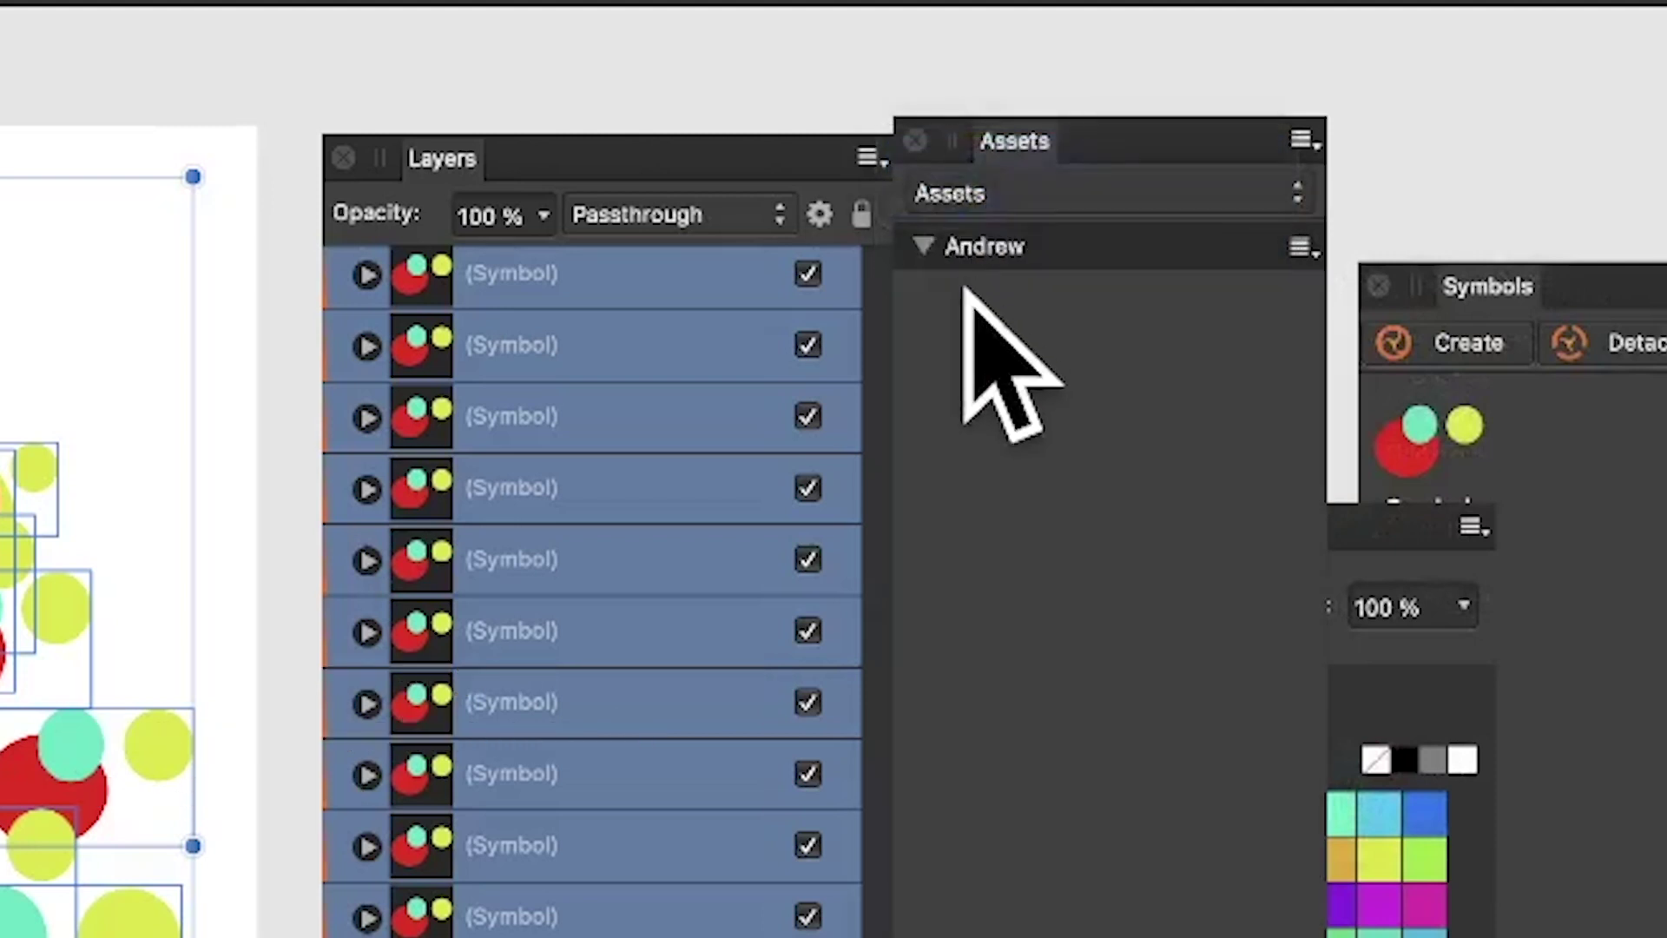
{"action": "left_click", "coordinate": [998, 246]}
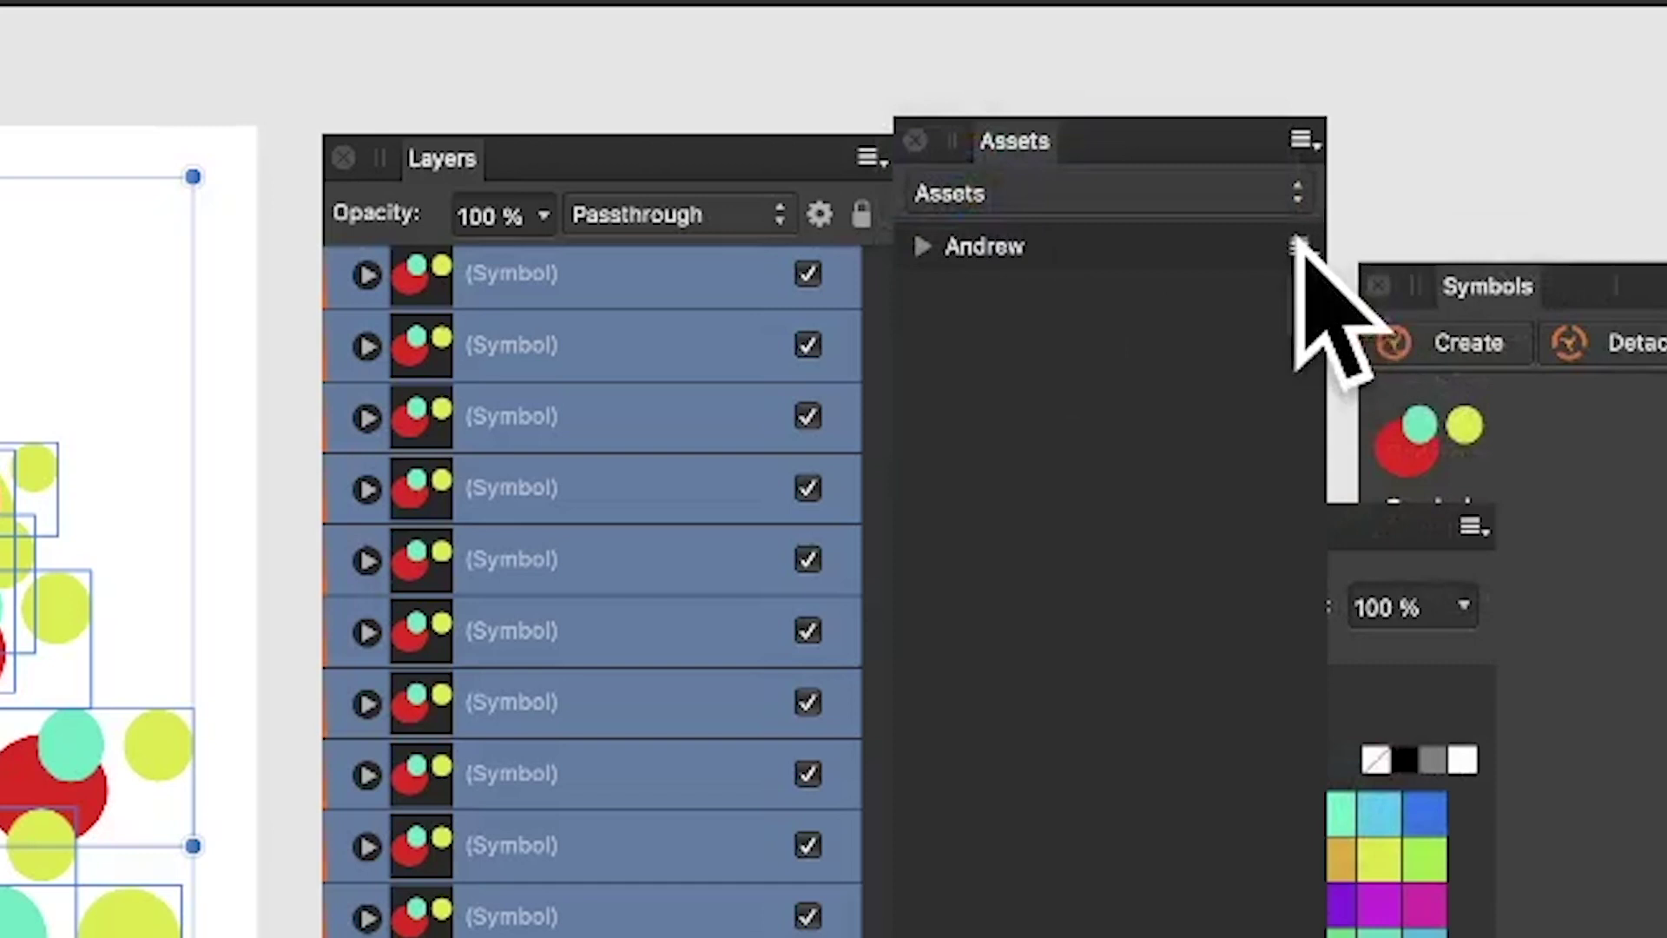
{"action": "left_click", "coordinate": [1298, 246]}
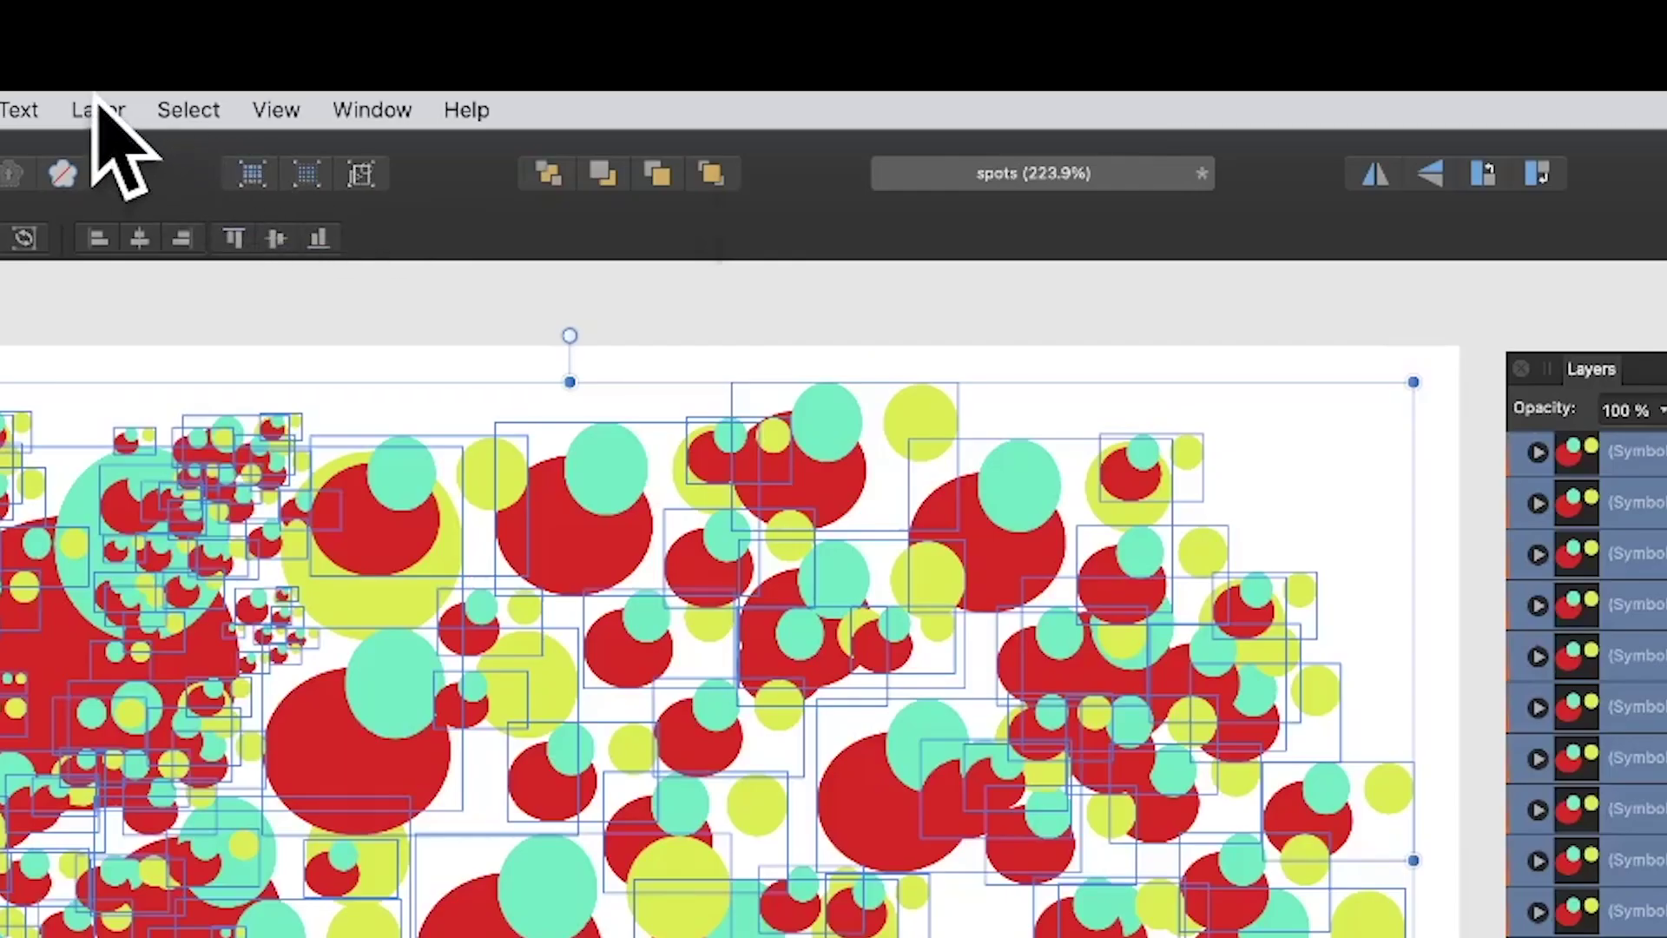
Step: Group all selected spot instances with Layer > Group
{"action": "left_click", "coordinate": [97, 108]}
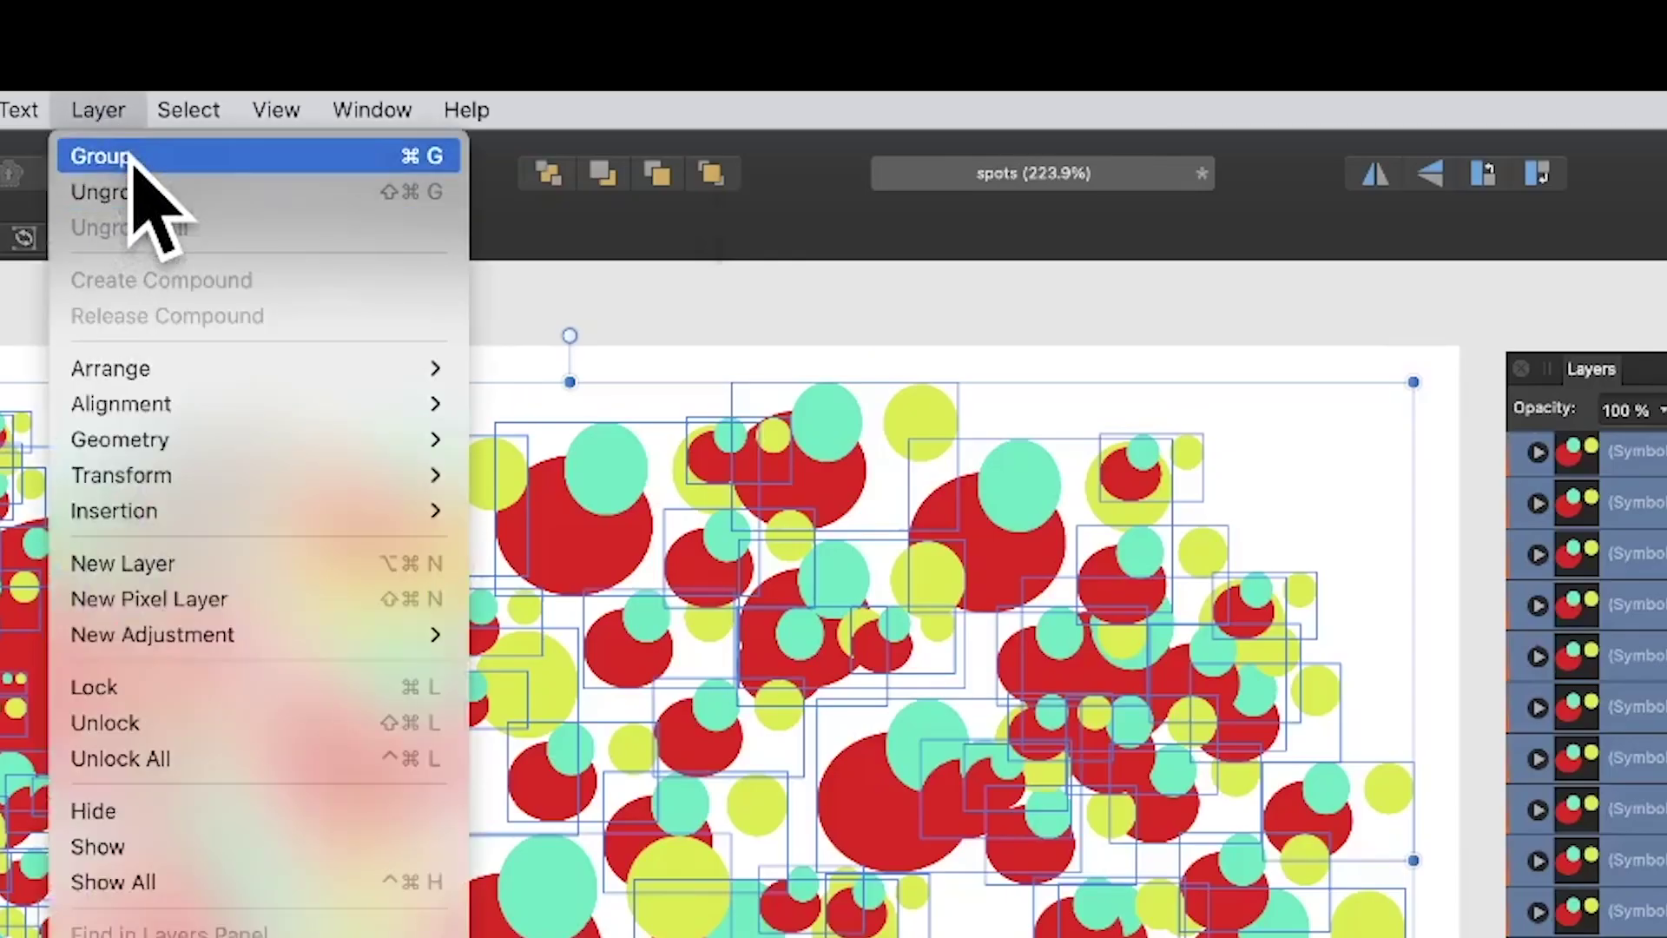
{"action": "left_click", "coordinate": [132, 157]}
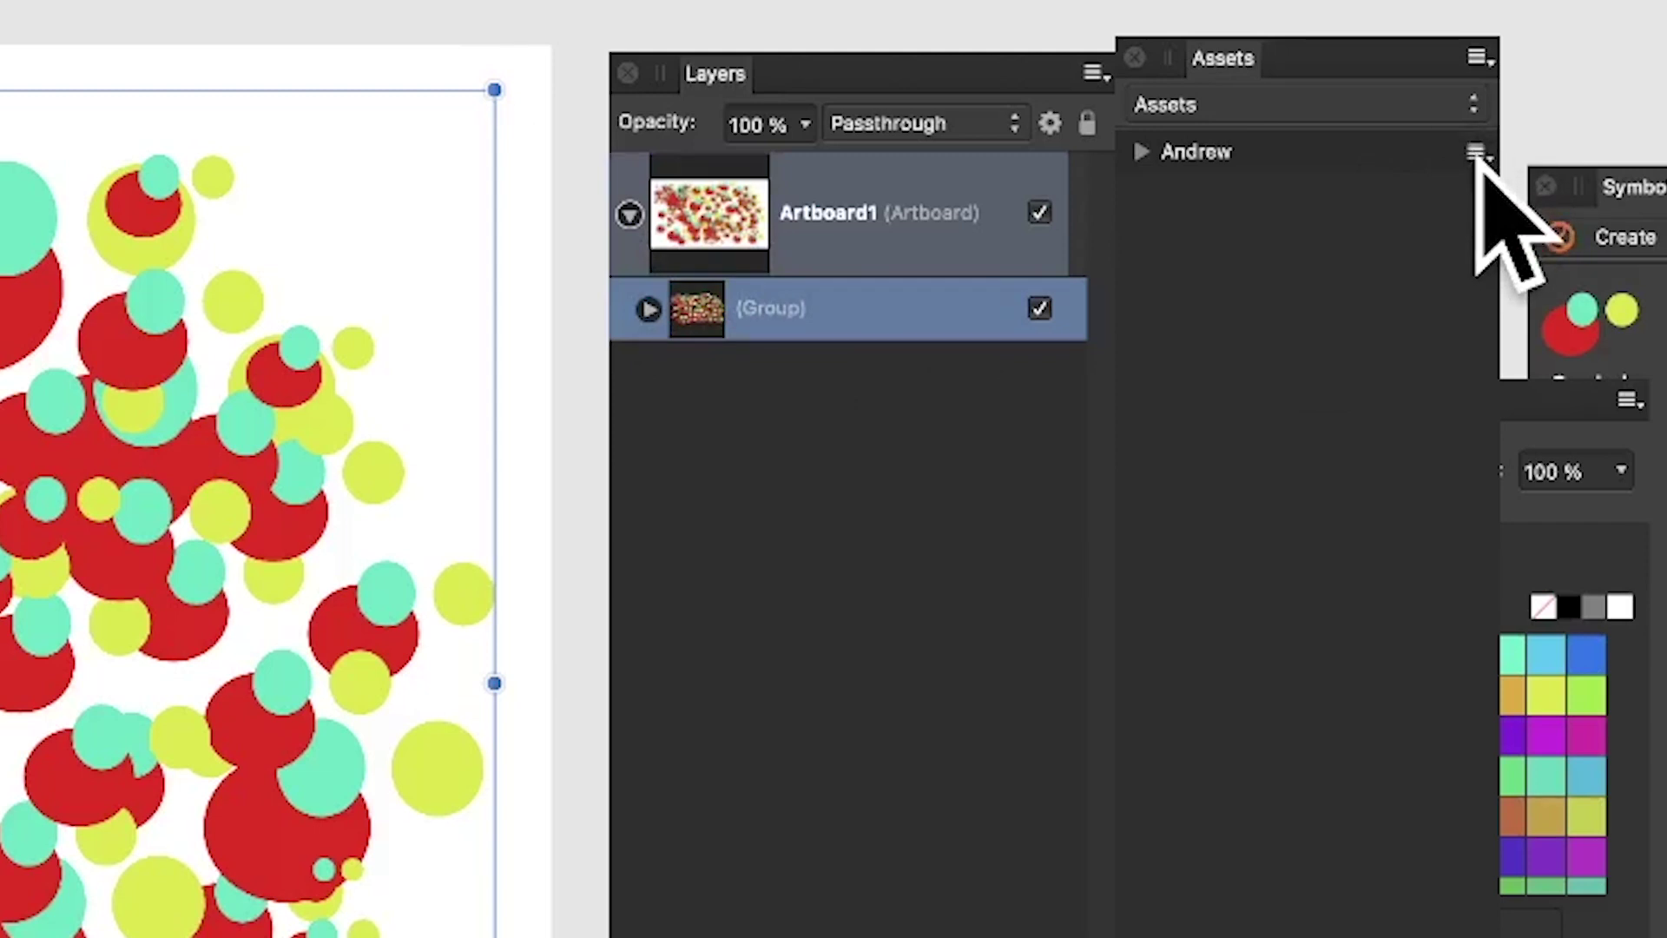
Step: Add the grouped spots to the Andrew category with Add from Selection and expand it
{"action": "left_click", "coordinate": [1476, 152]}
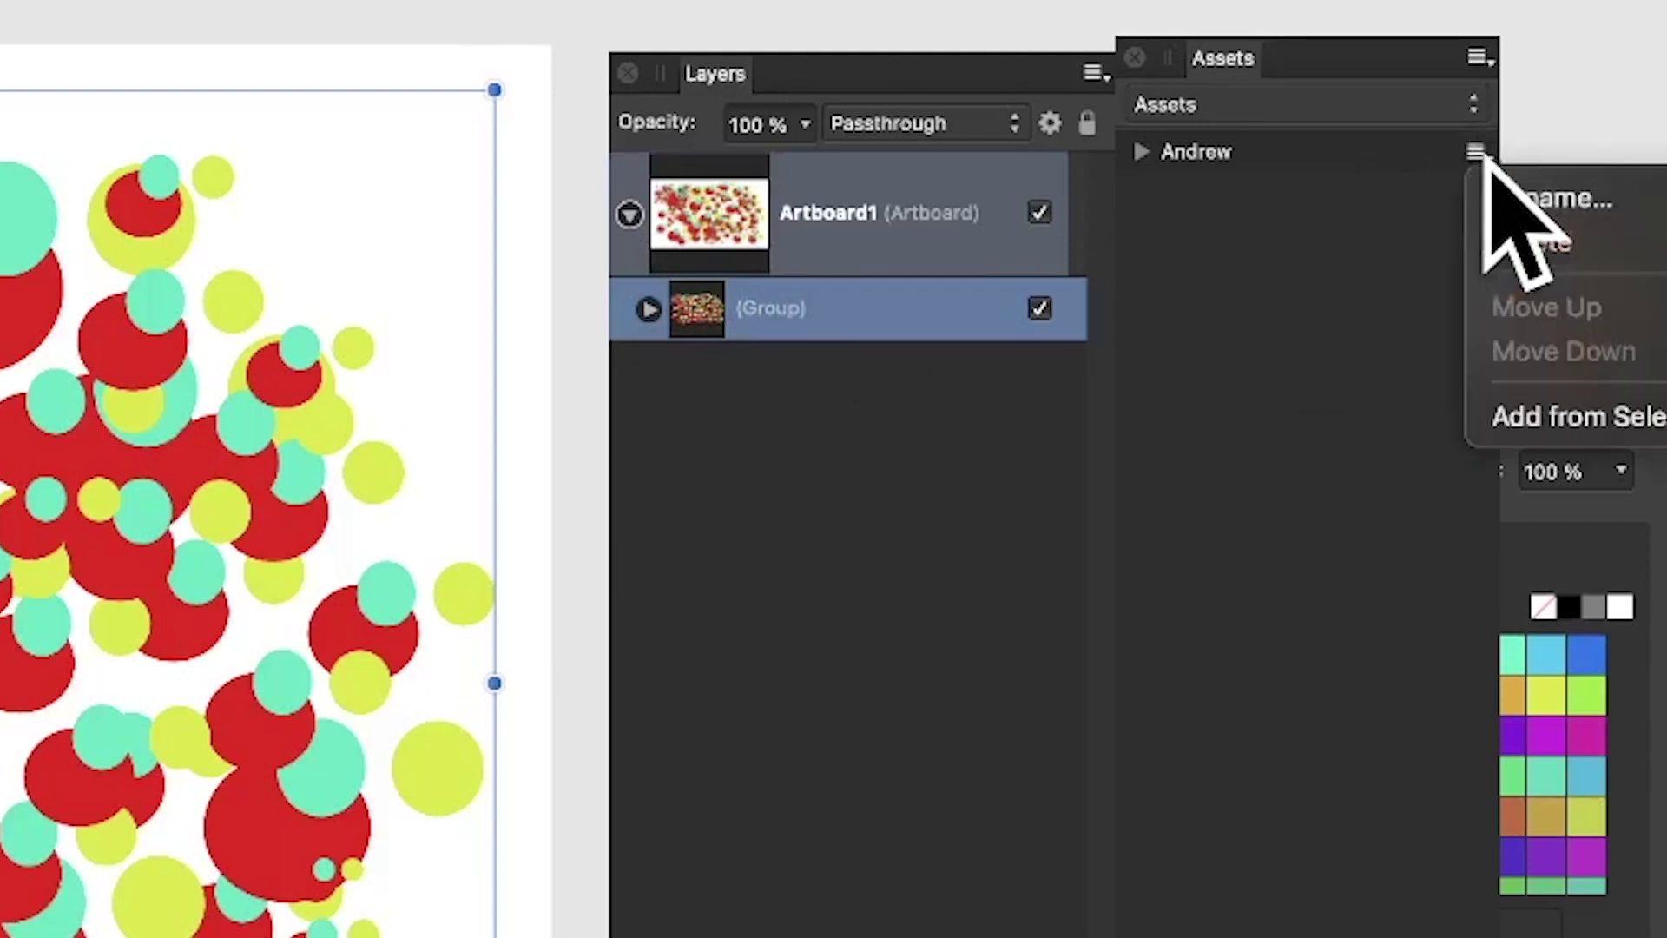
{"action": "left_click", "coordinate": [1610, 415]}
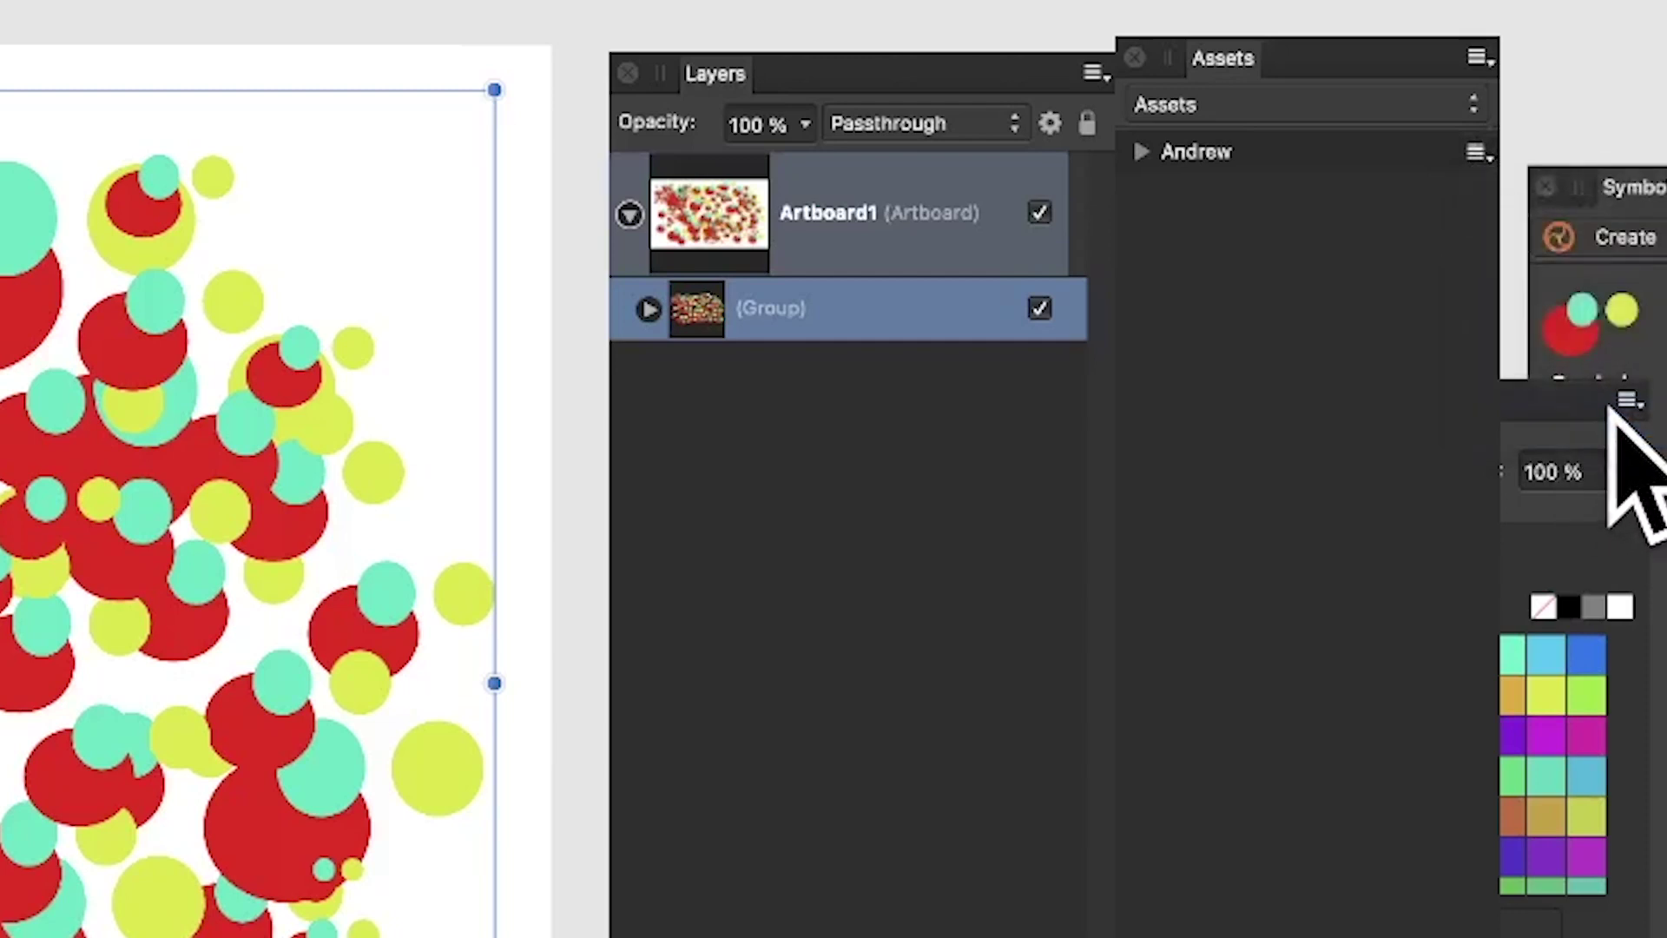
{"action": "left_click", "coordinate": [1142, 153]}
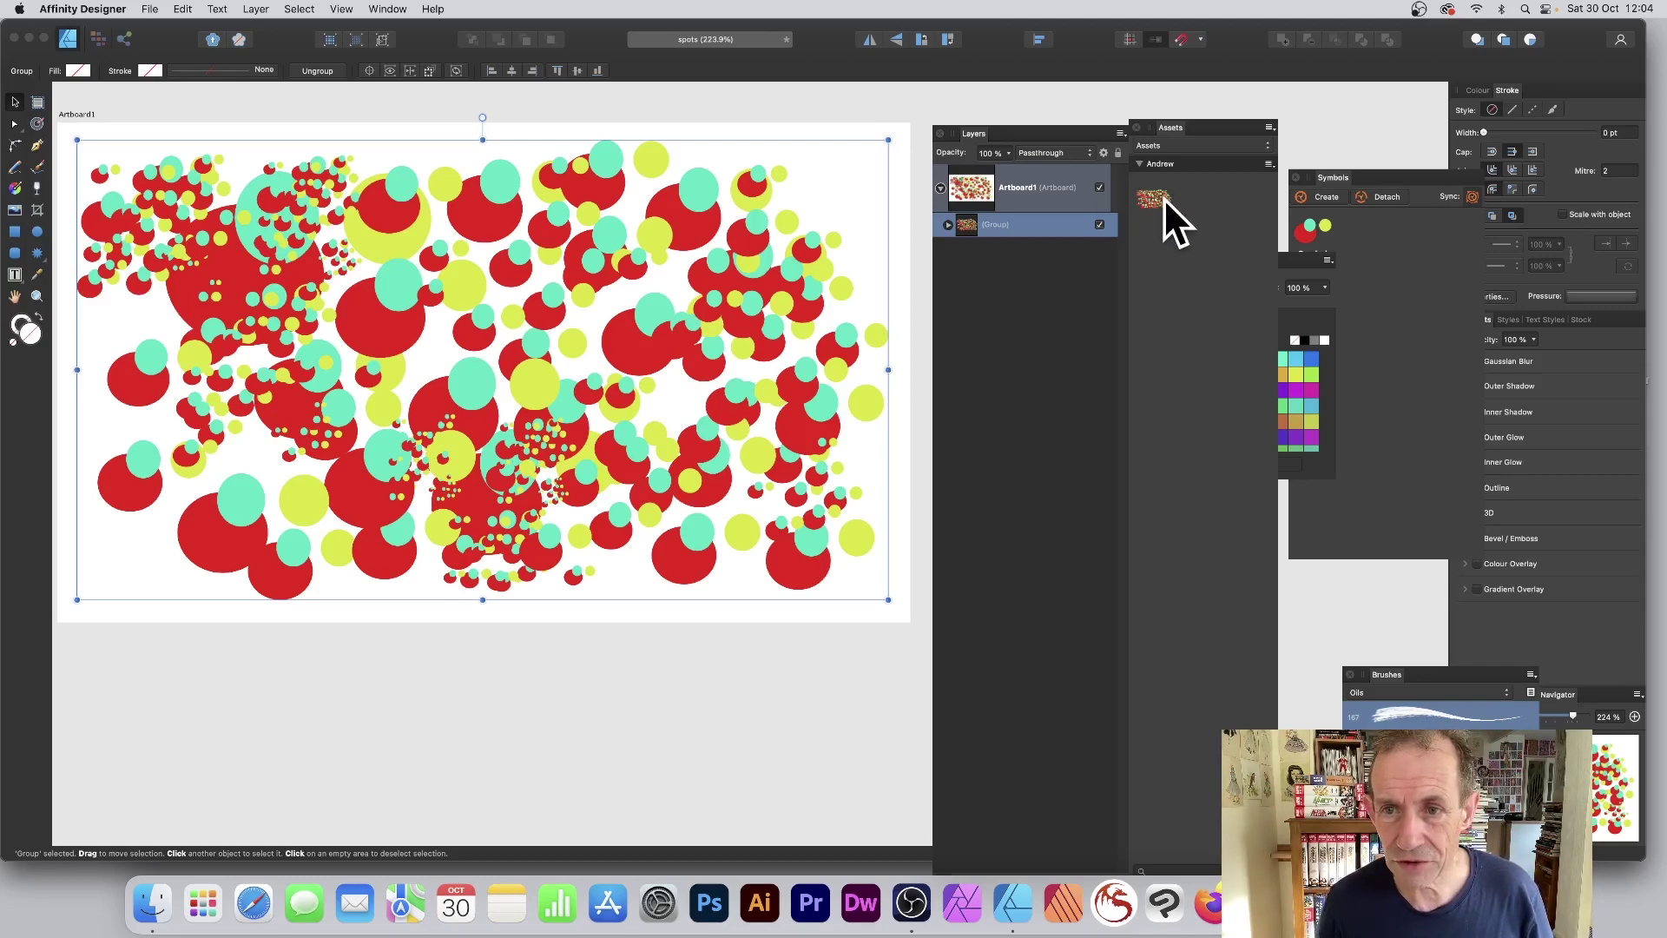
Step: Drag the new asset onto the artboard, then undo the placement
{"action": "left_click_drag", "start_coordinate": [1160, 196], "coordinate": [705, 220]}
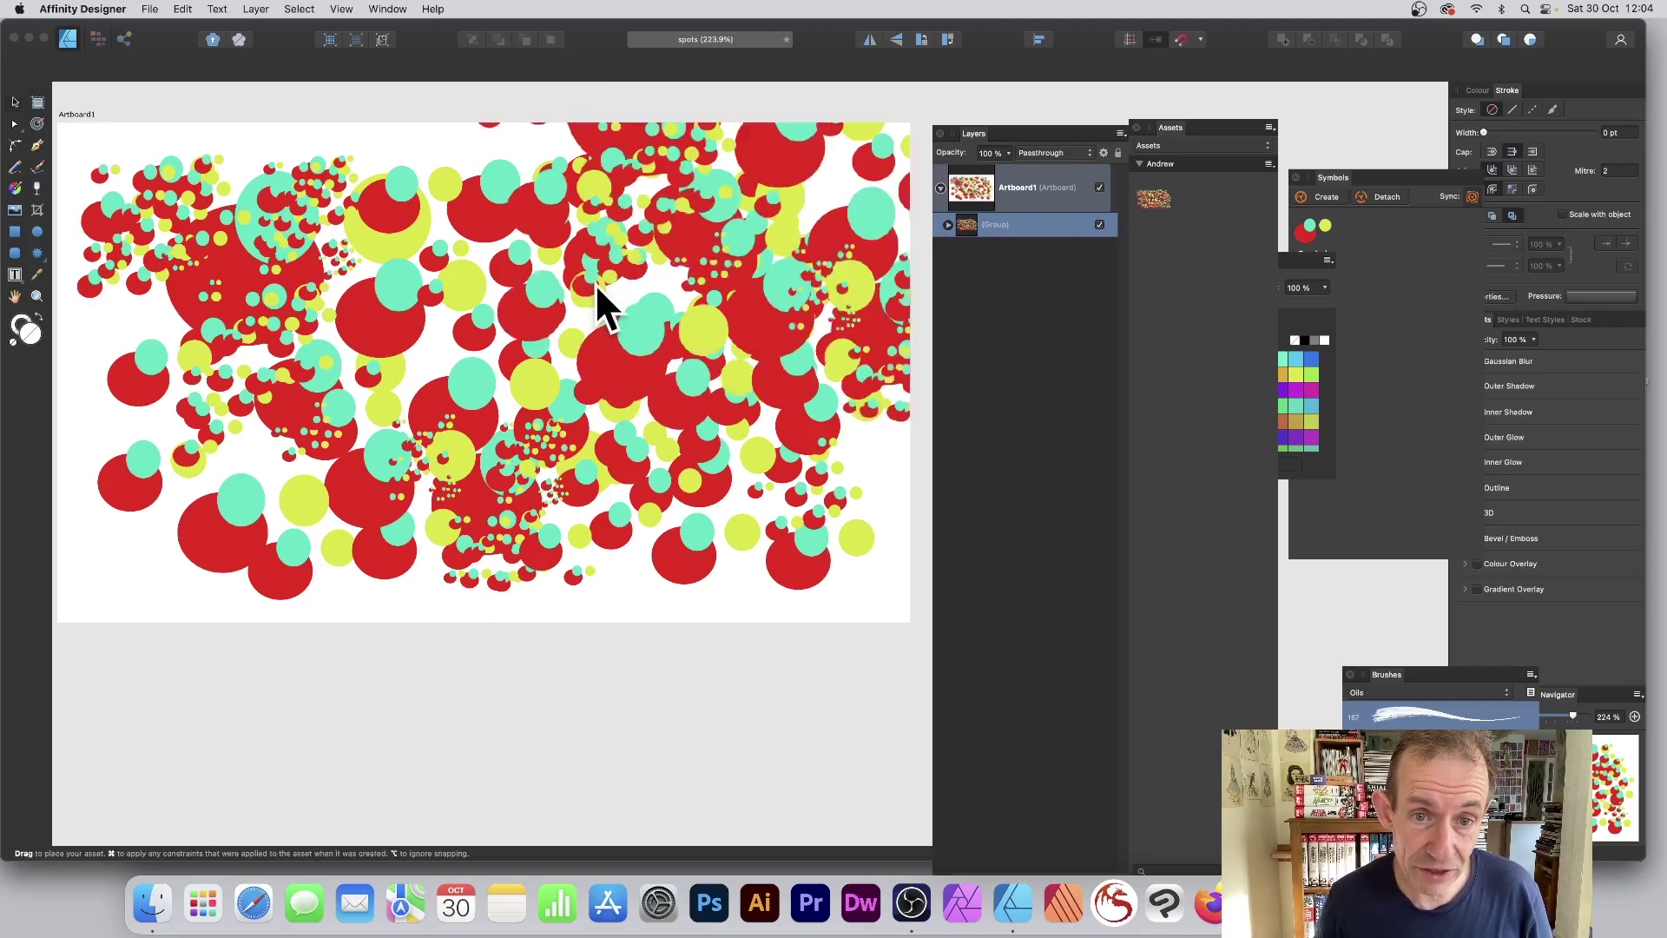
{"action": "left_click_drag", "start_coordinate": [595, 284], "coordinate": [610, 285]}
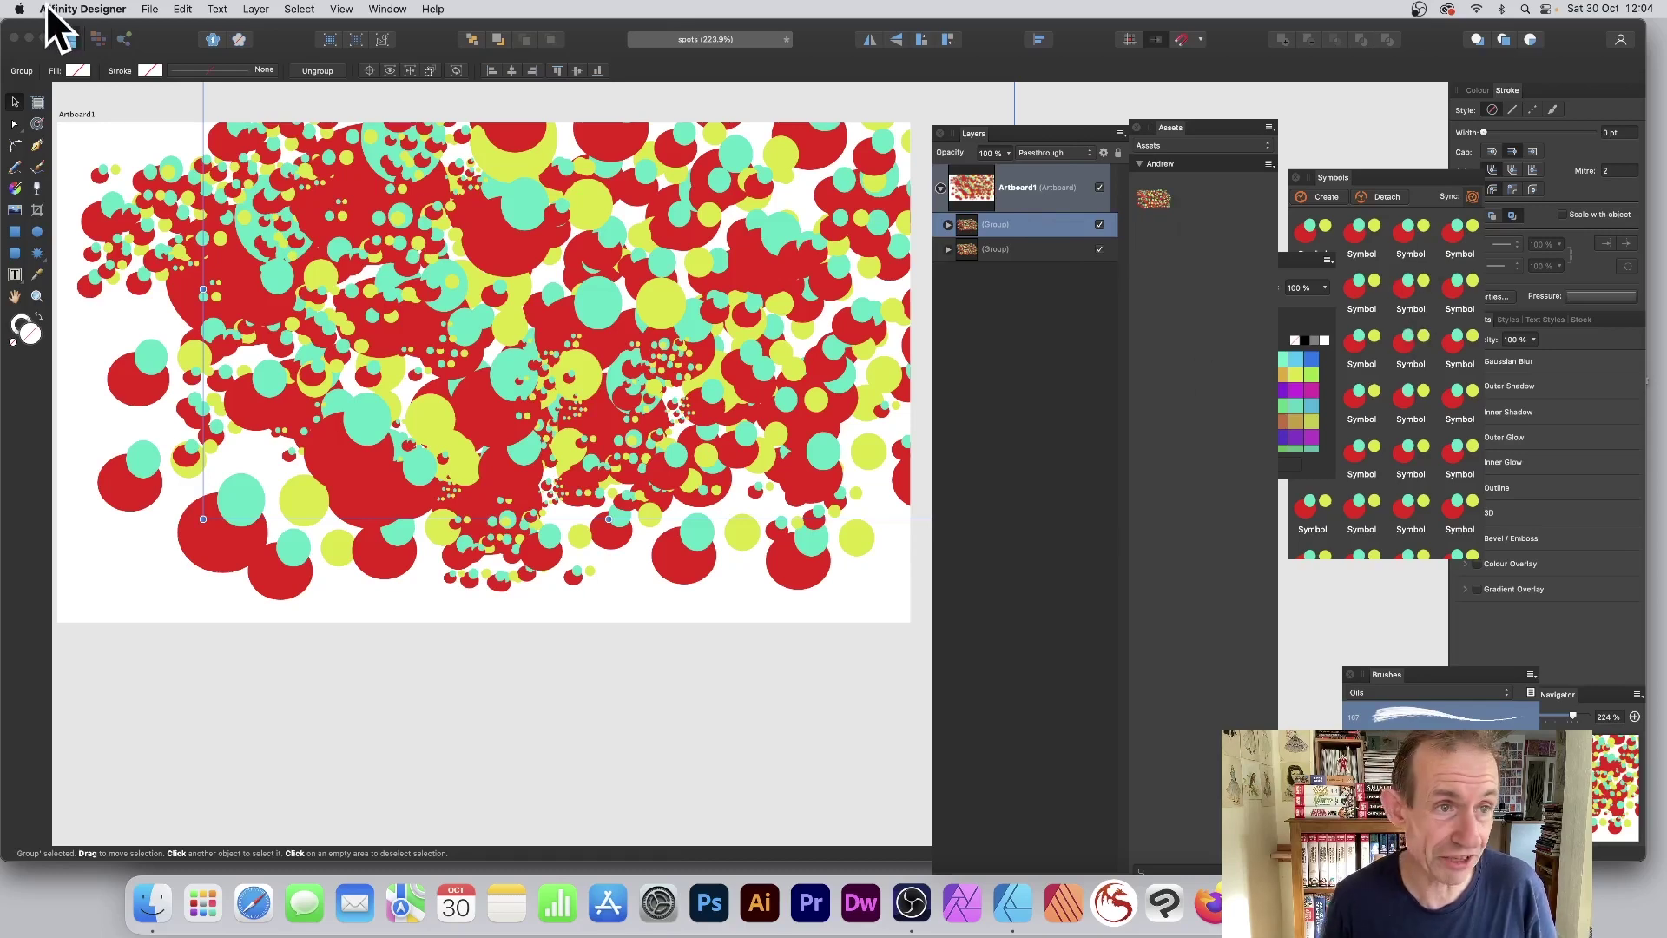
{"action": "left_click", "coordinate": [184, 9]}
{"action": "left_click", "coordinate": [179, 32]}
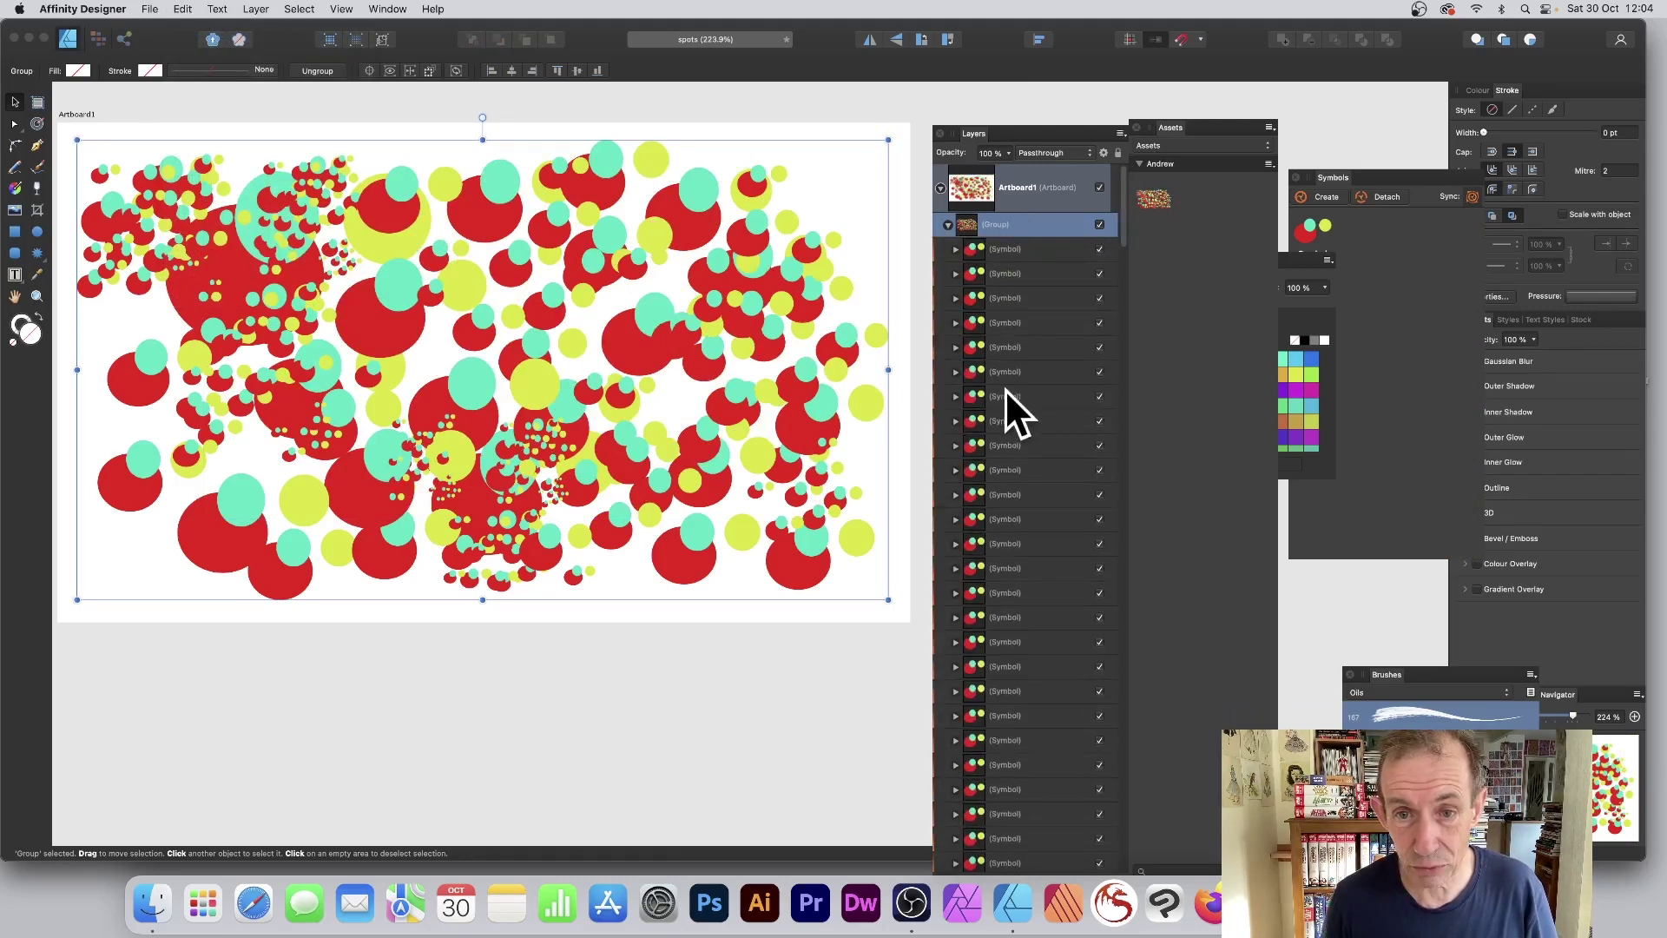
Step: Select the group's first Symbol in Layers and resize it with a corner handle
{"action": "left_click", "coordinate": [950, 224]}
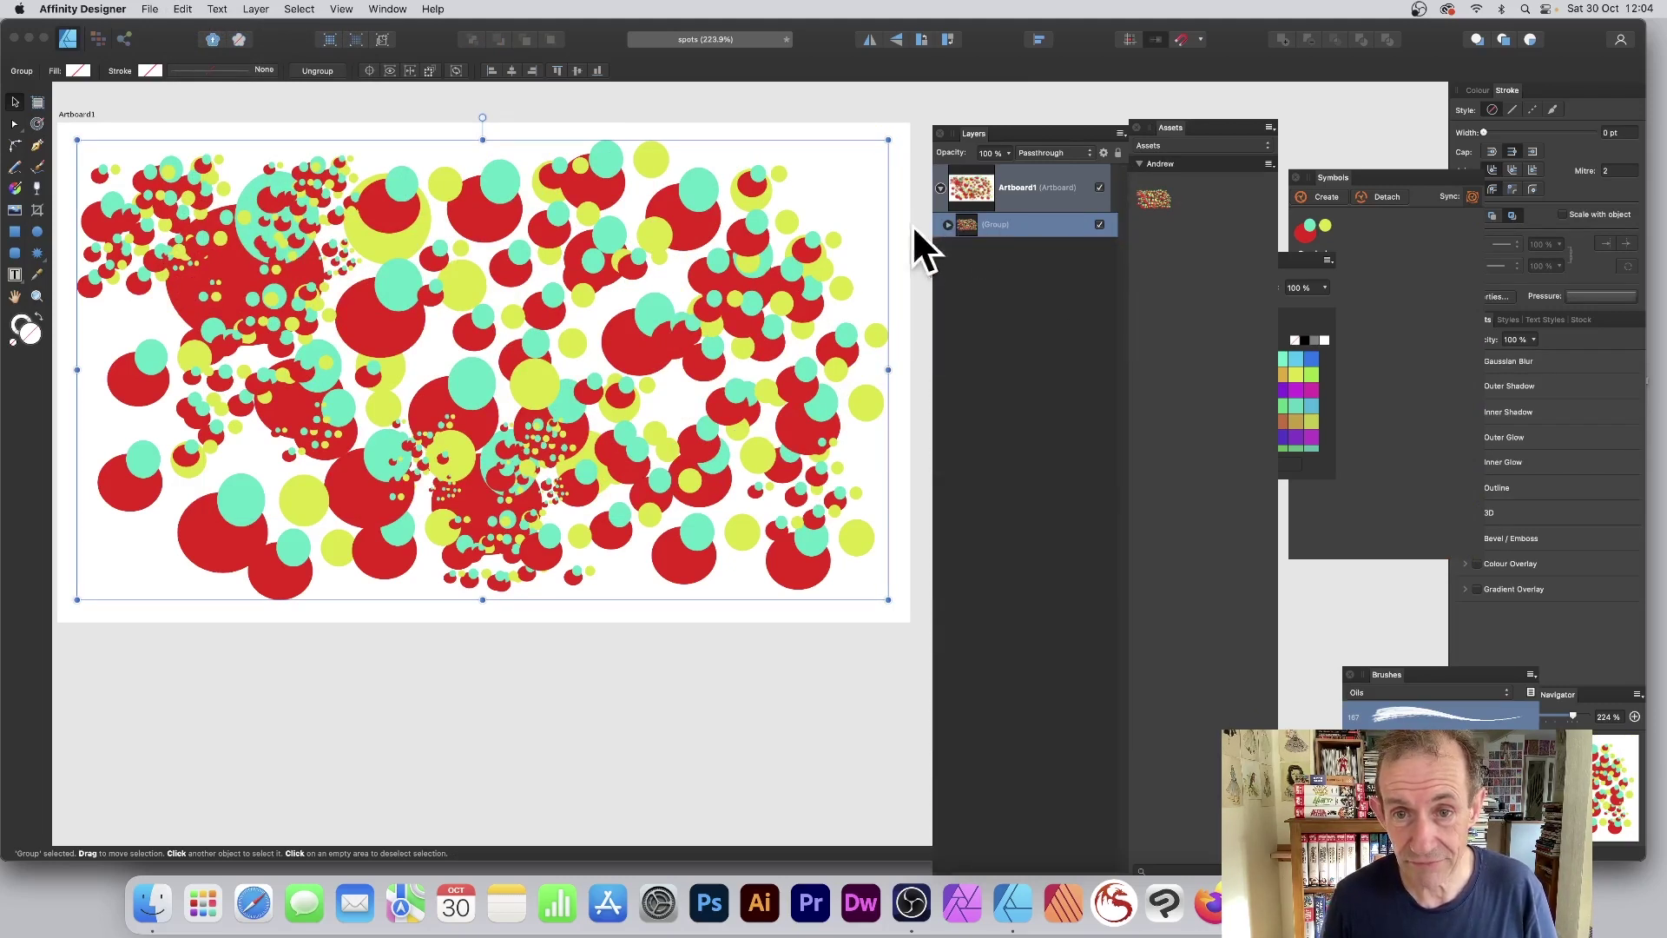
{"action": "left_click", "coordinate": [945, 225]}
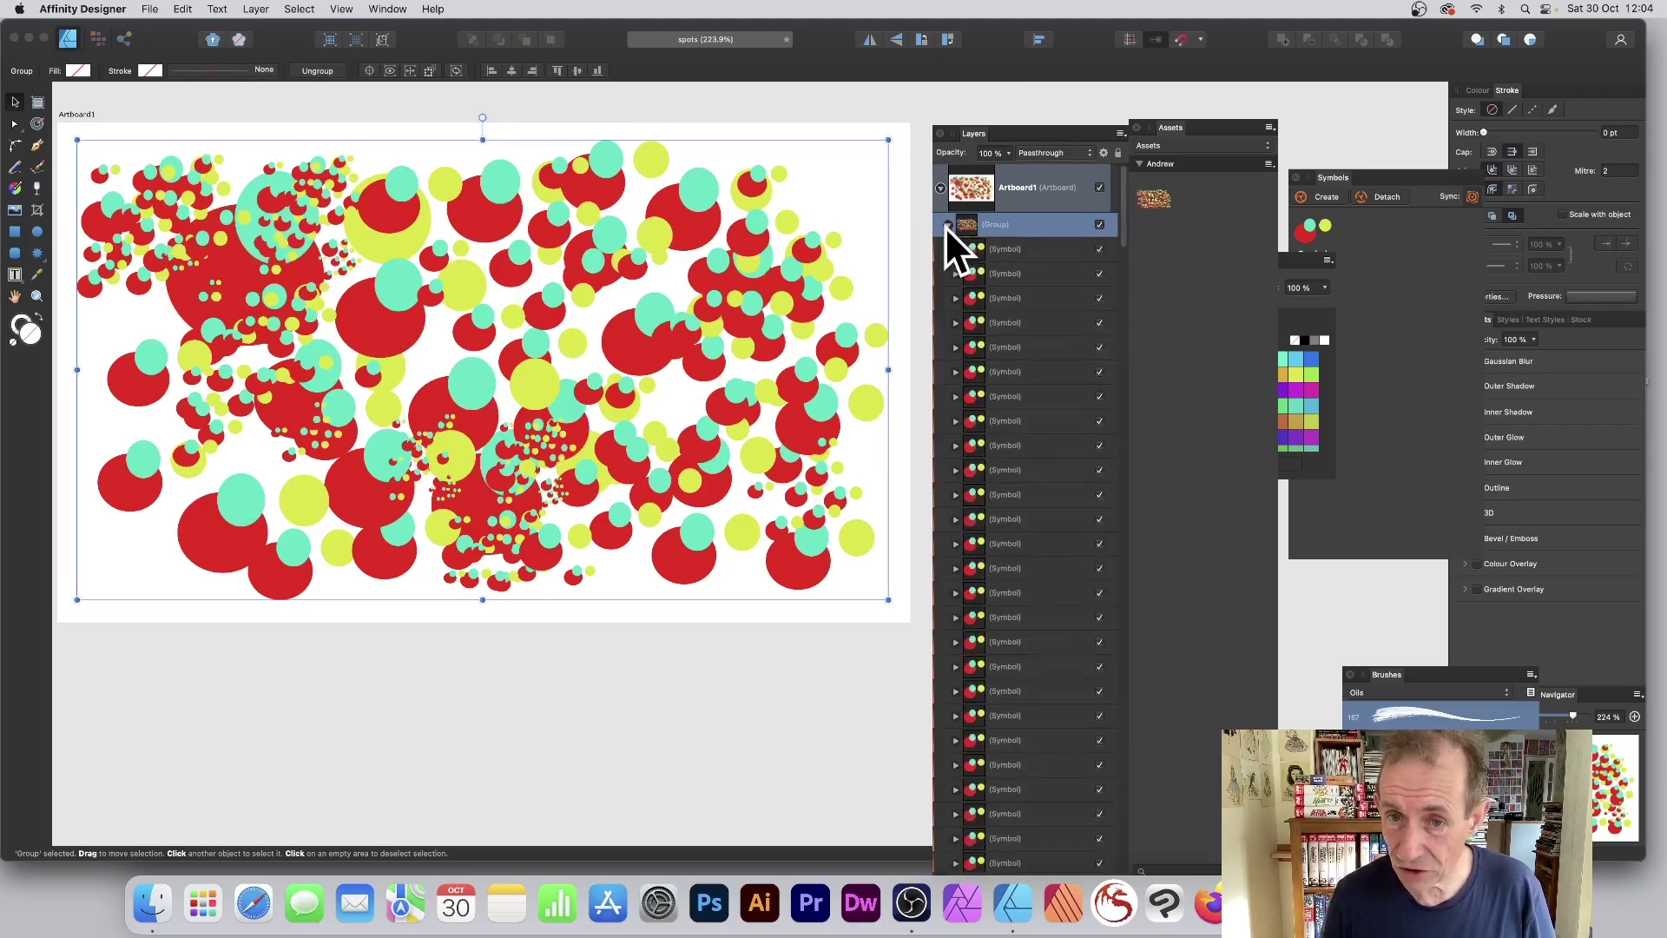
{"action": "left_click", "coordinate": [1009, 248]}
{"action": "left_click_drag", "start_coordinate": [327, 400], "coordinate": [459, 340]}
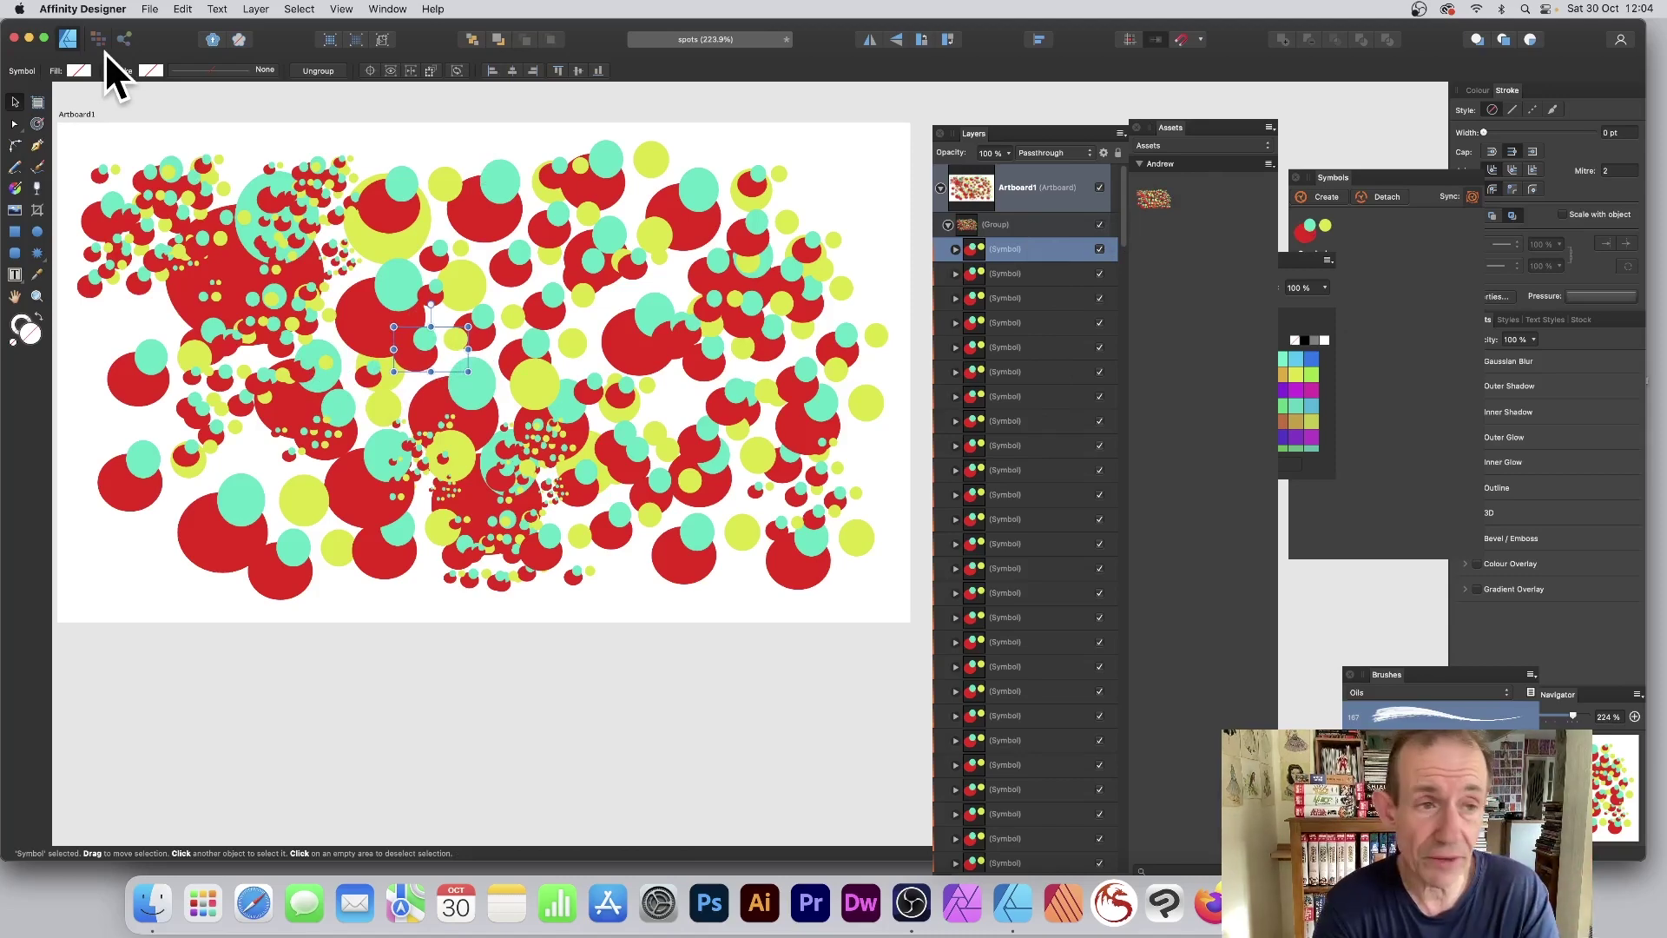
Step: Export the whole document as a 1024 × 600 px PNG with Bilinear resampling
{"action": "left_click", "coordinate": [152, 10]}
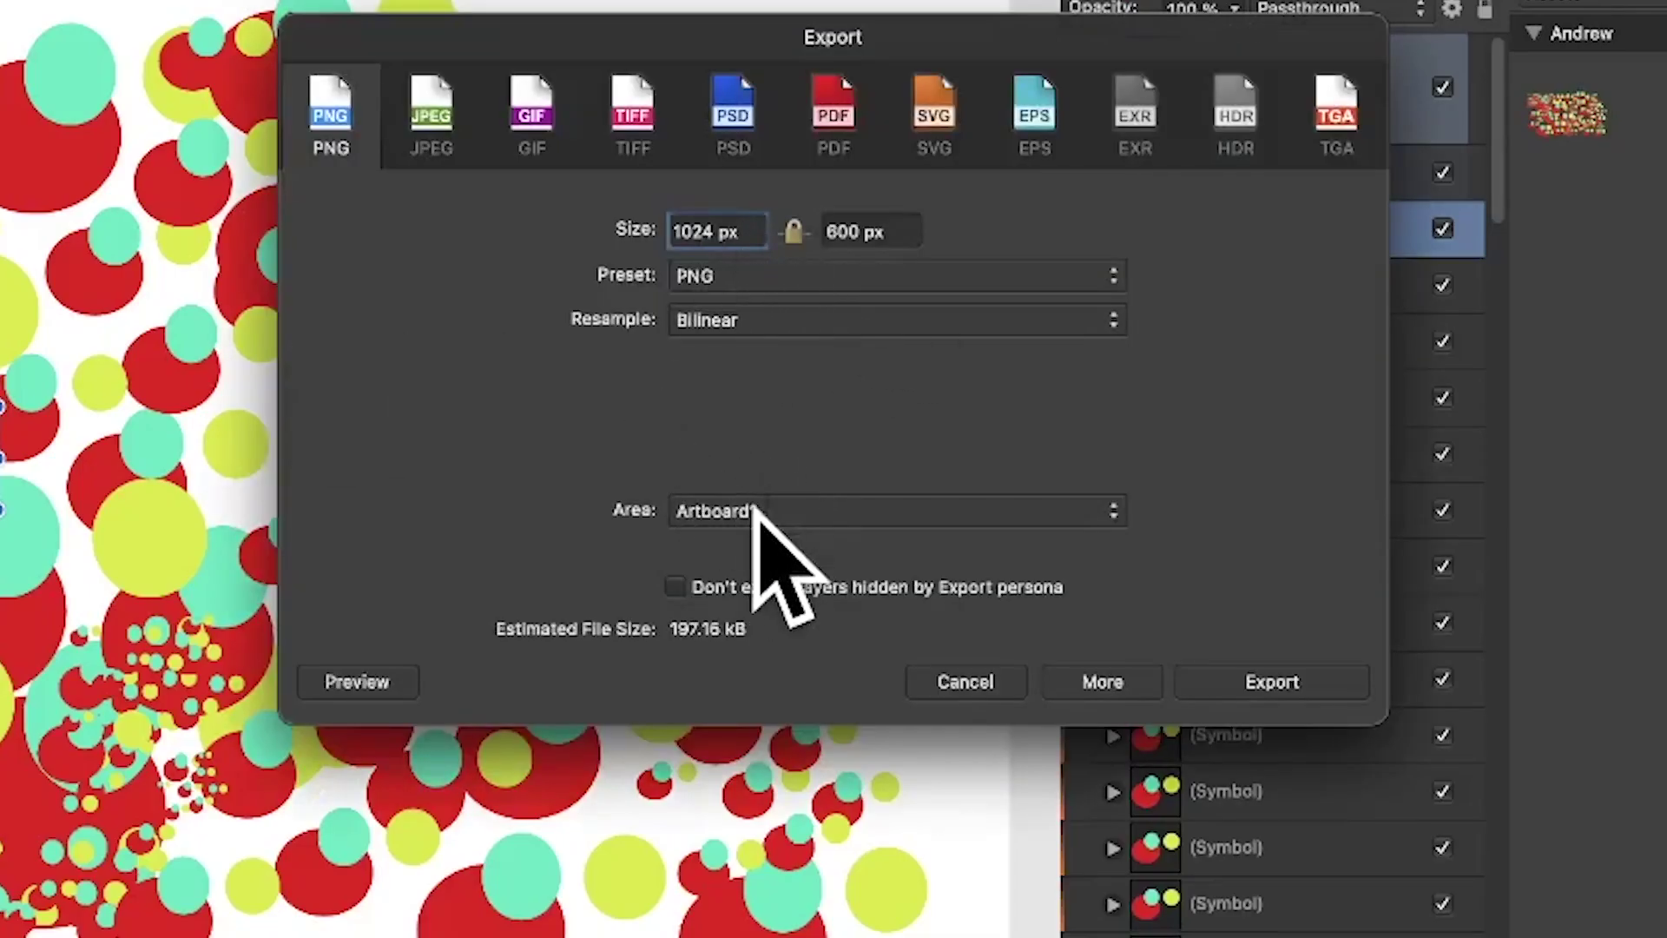
{"action": "left_click", "coordinate": [764, 508]}
{"action": "left_click", "coordinate": [795, 382]}
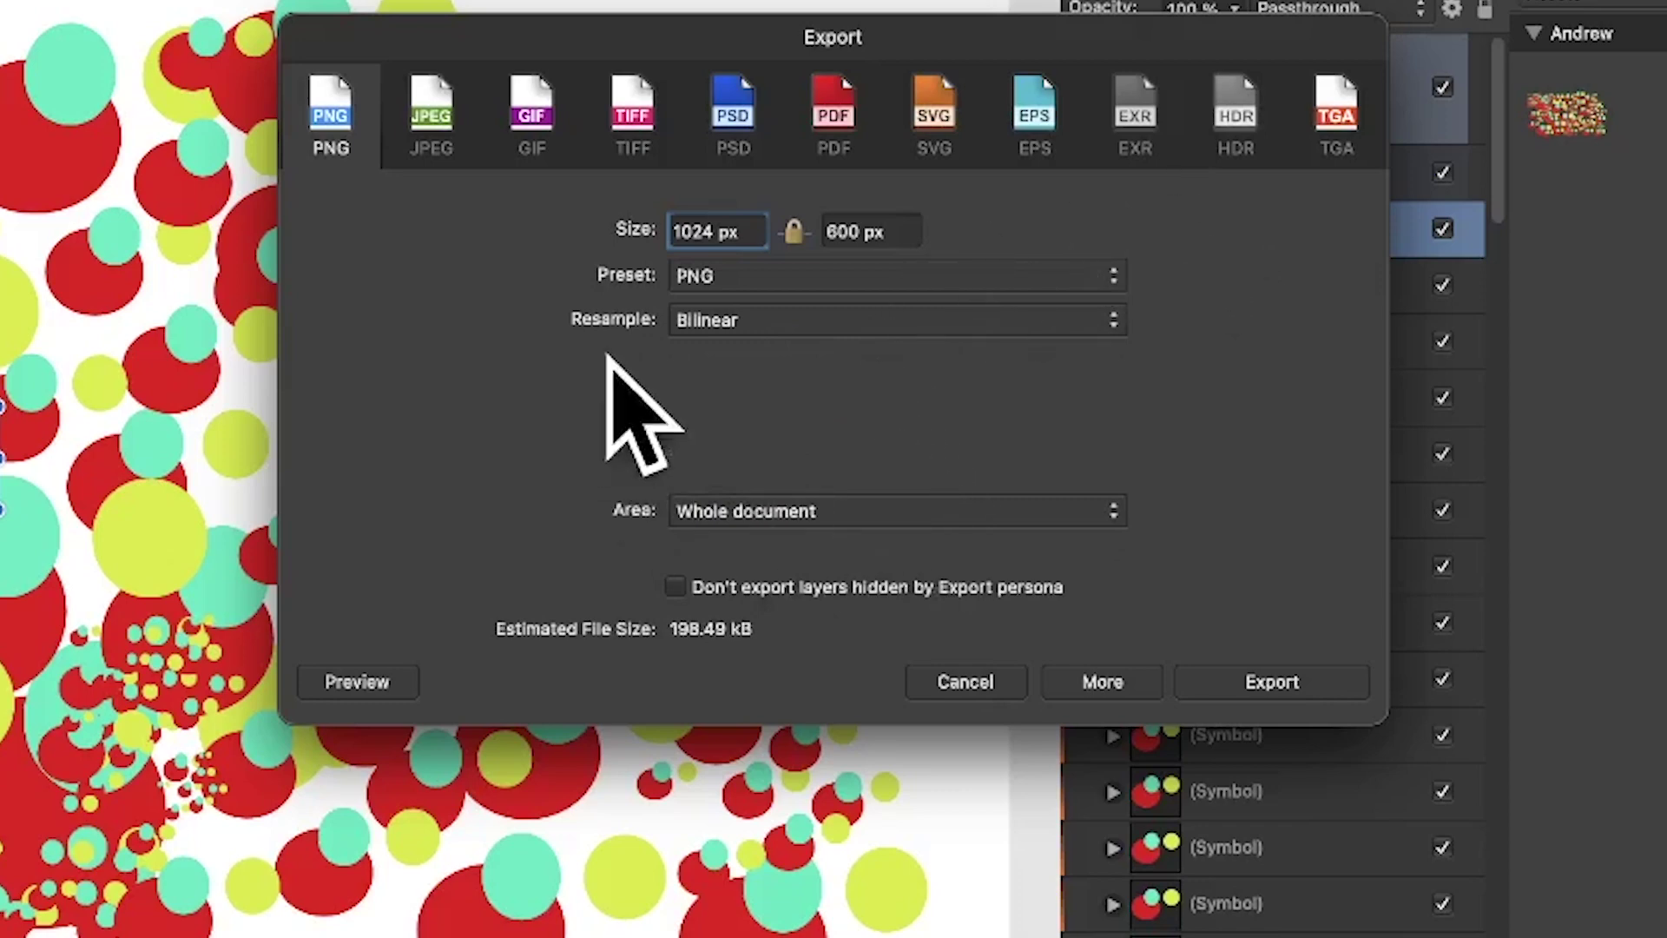
{"action": "left_click", "coordinate": [776, 320]}
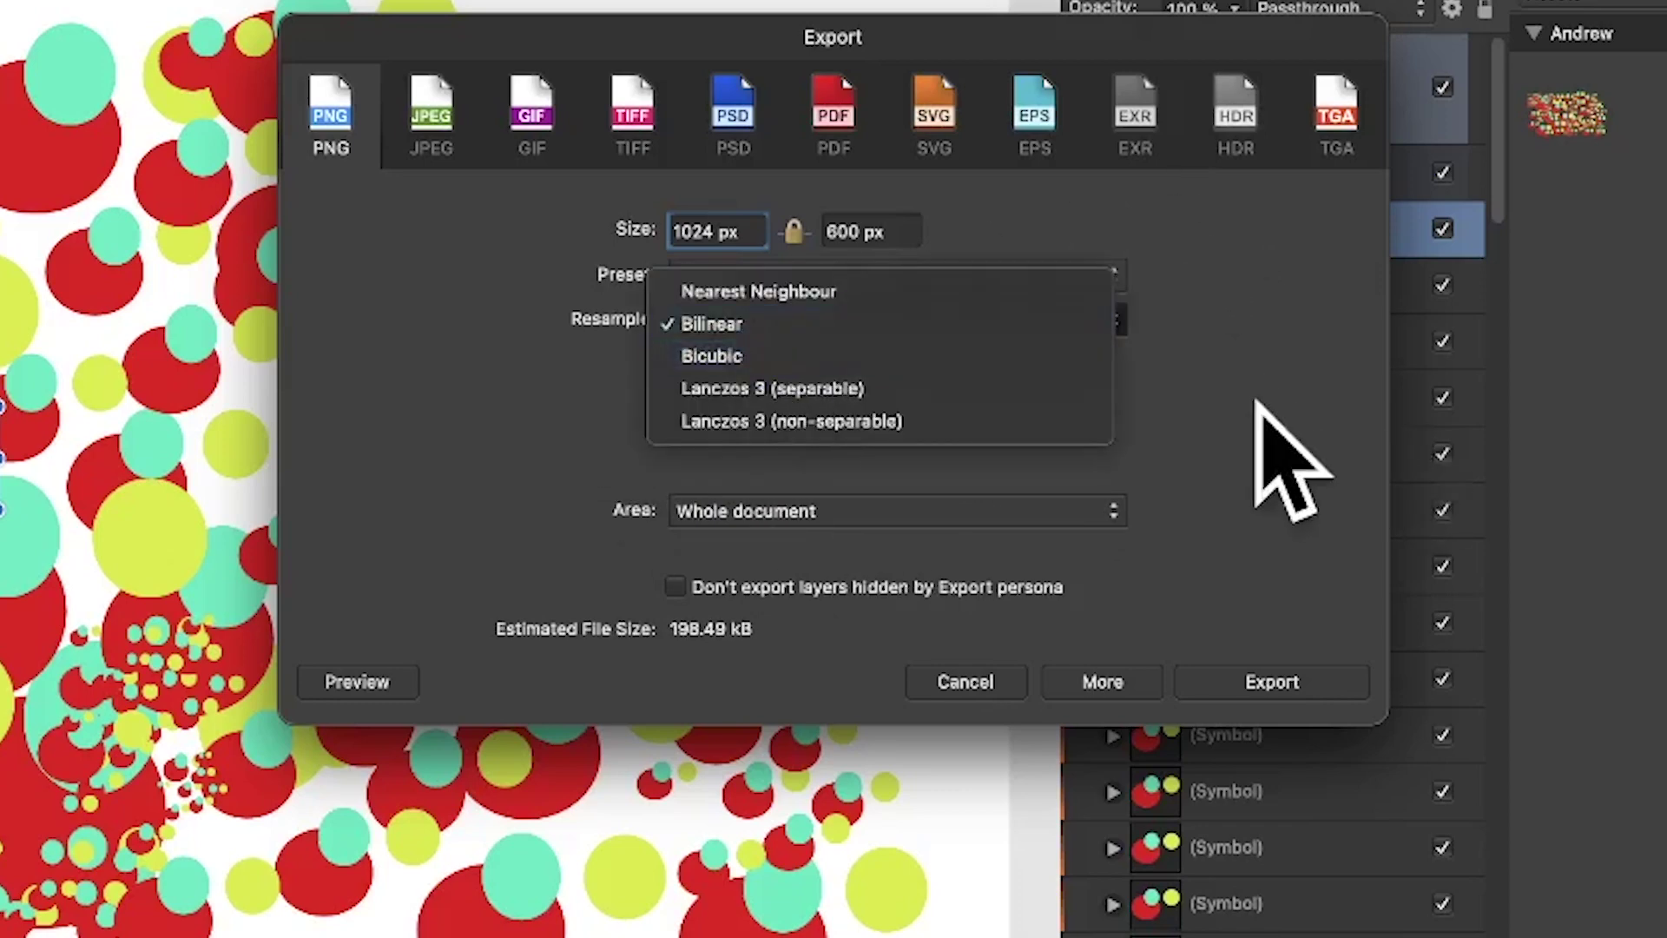
{"action": "left_click", "coordinate": [1268, 512]}
{"action": "left_click", "coordinate": [1287, 682]}
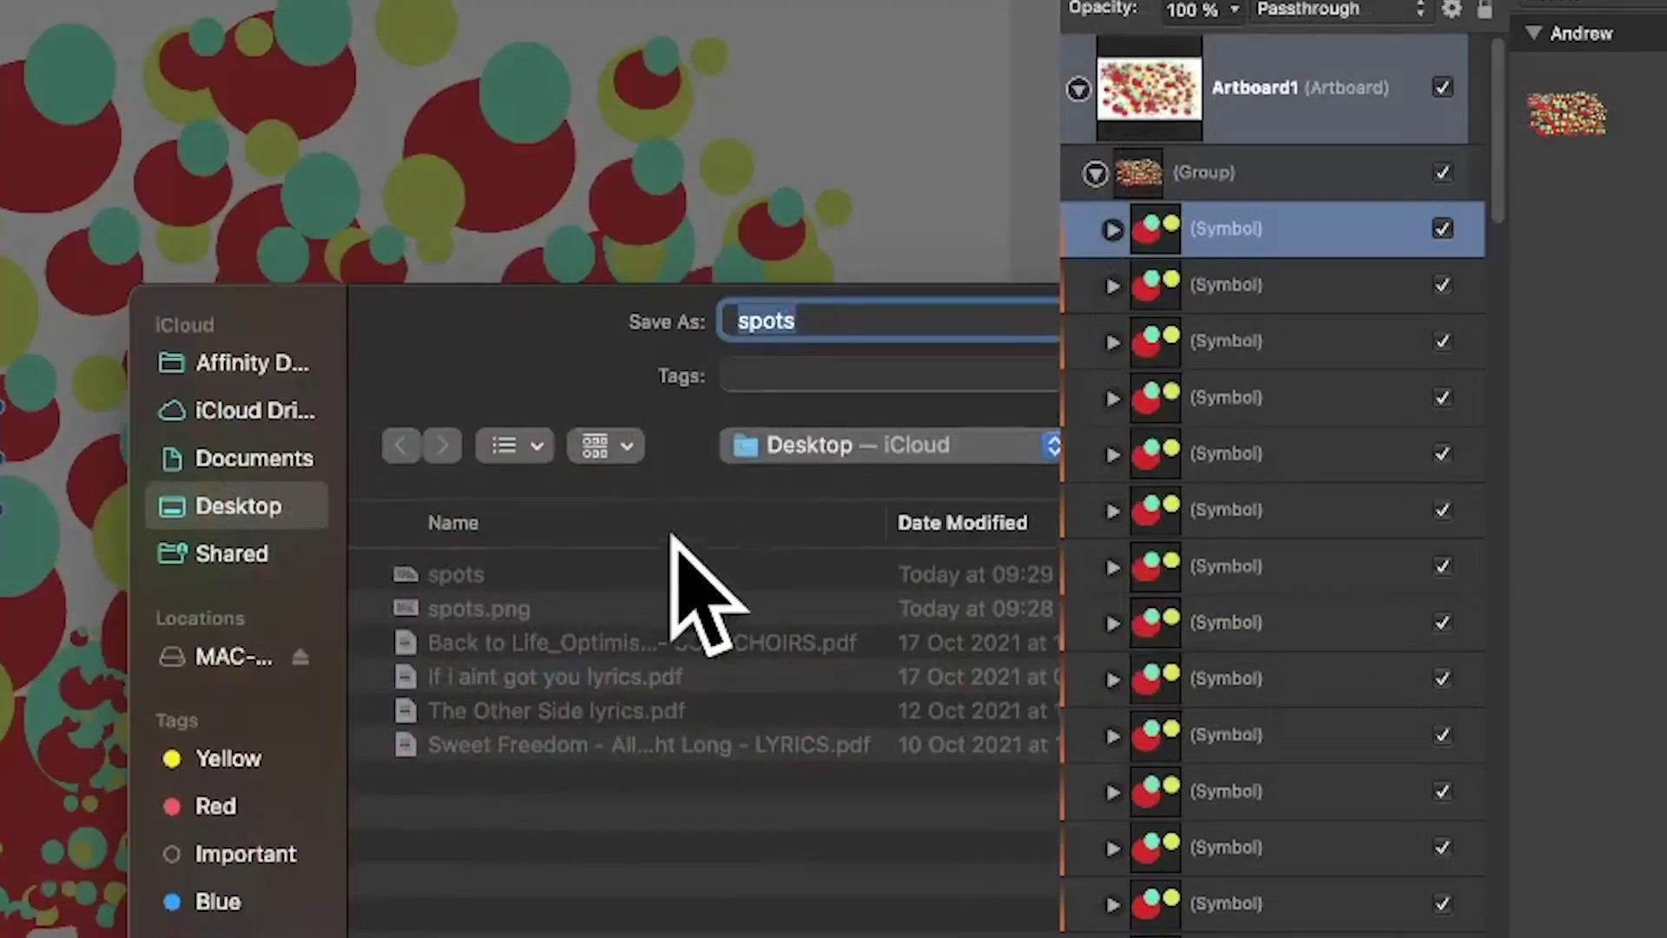
Step: Rename the export to spots1 and save it to the Desktop
{"action": "left_click", "coordinate": [823, 328]}
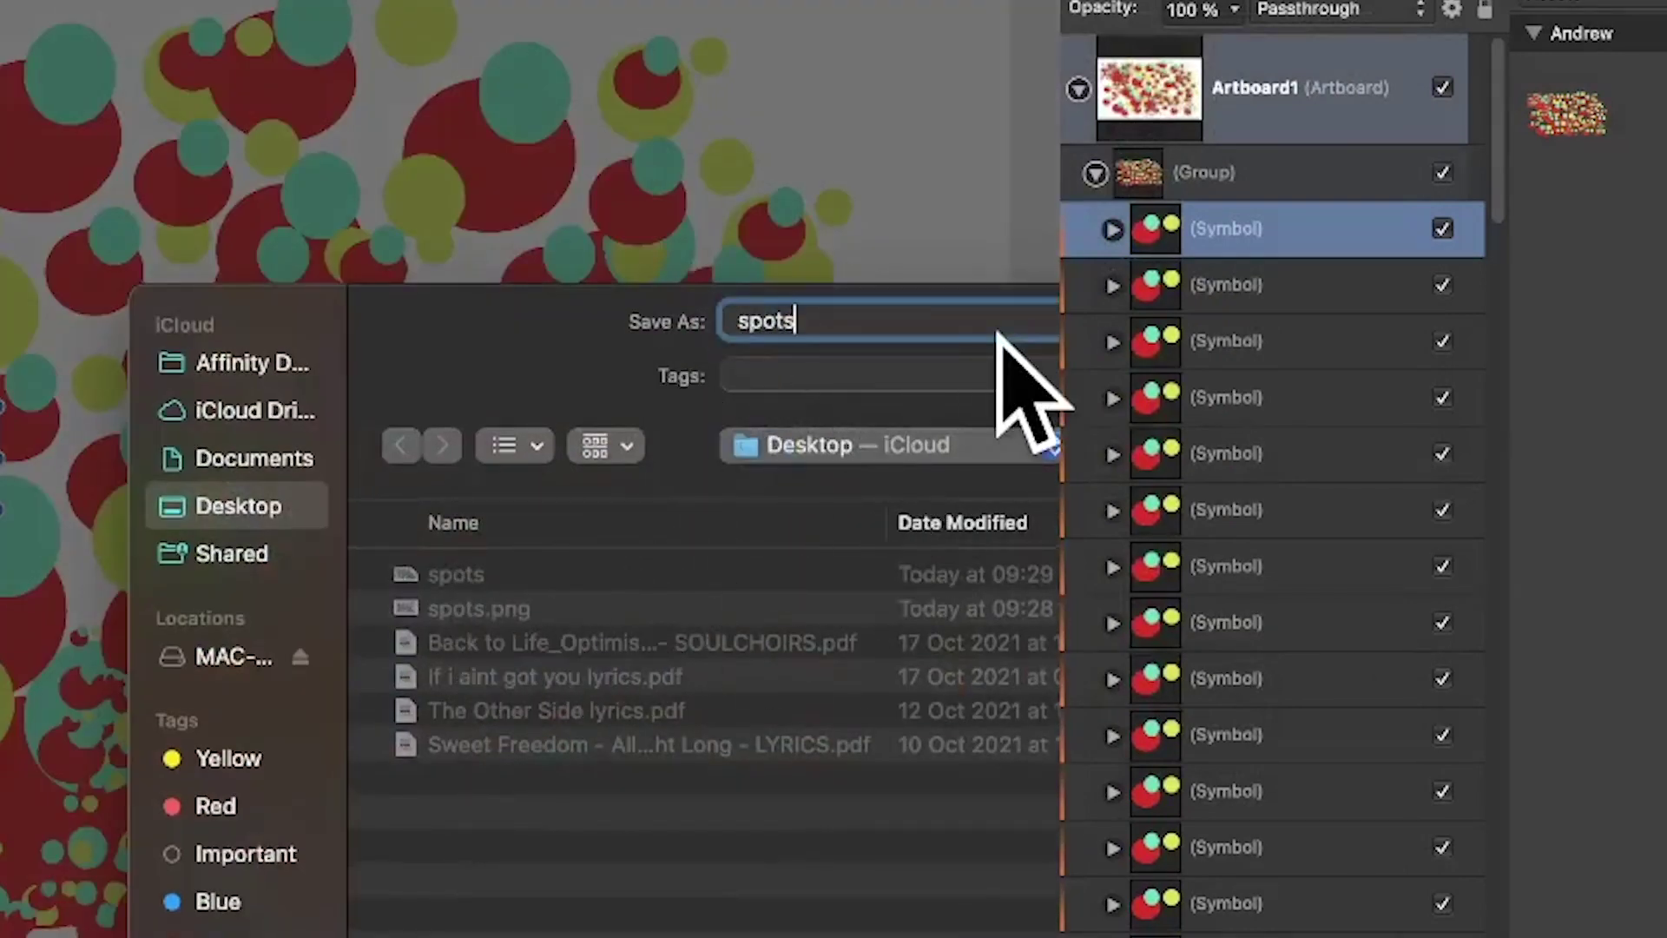
{"action": "type", "text": "1"}
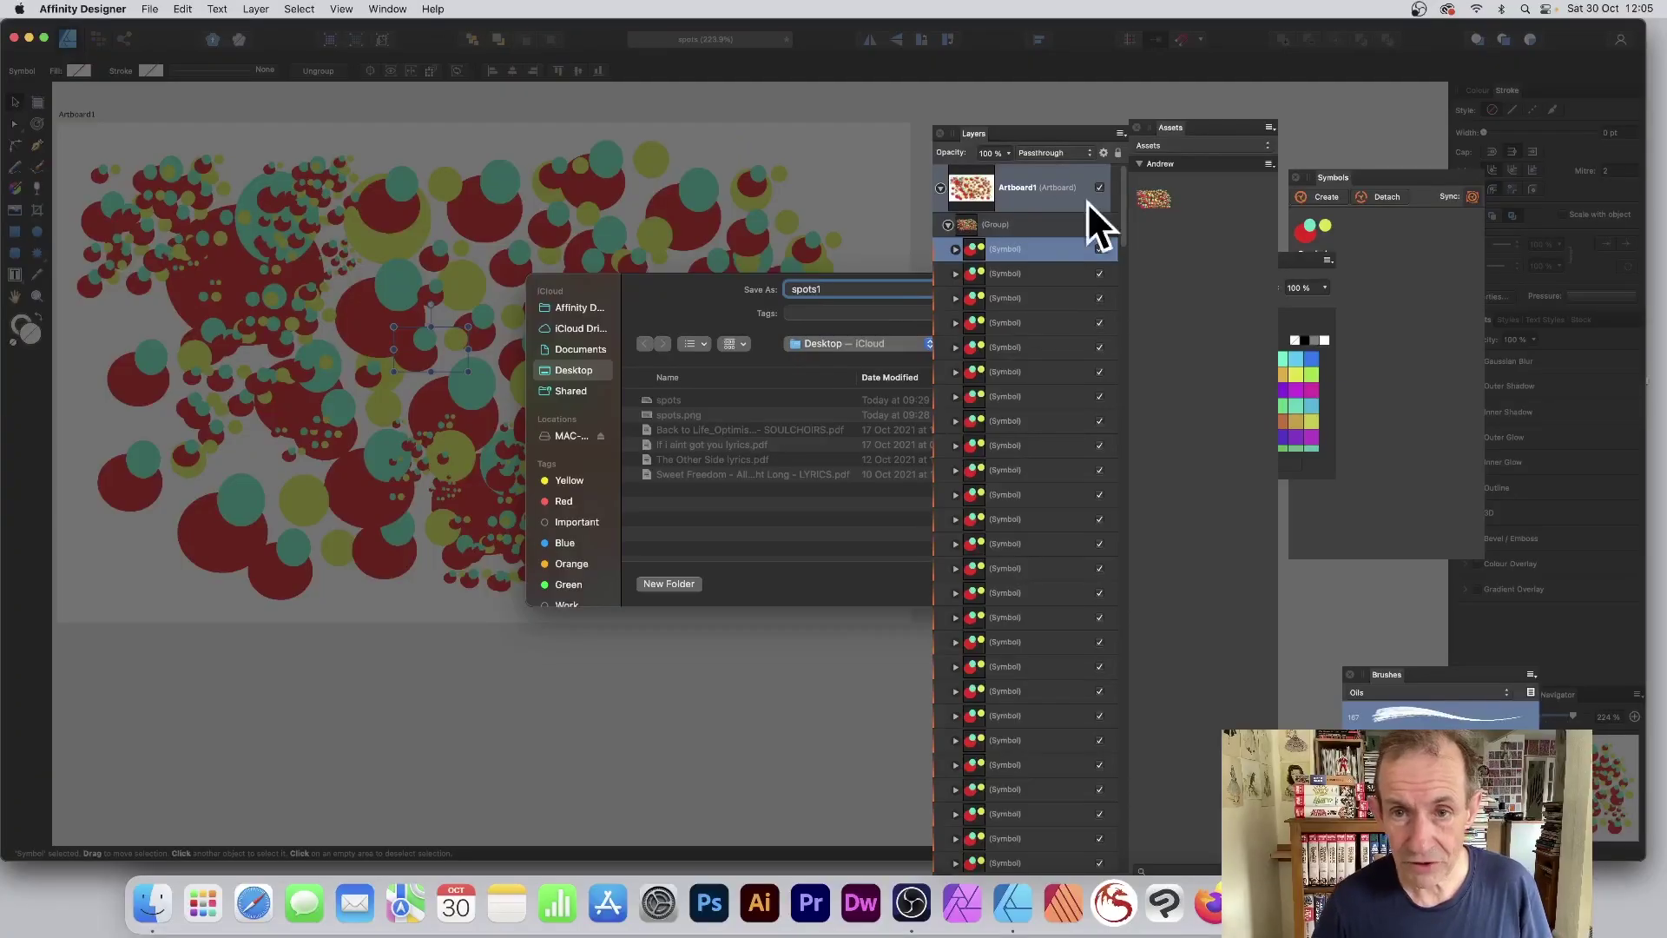
{"action": "left_click_drag", "start_coordinate": [967, 130], "coordinate": [1169, 127]}
{"action": "left_click", "coordinate": [971, 283]}
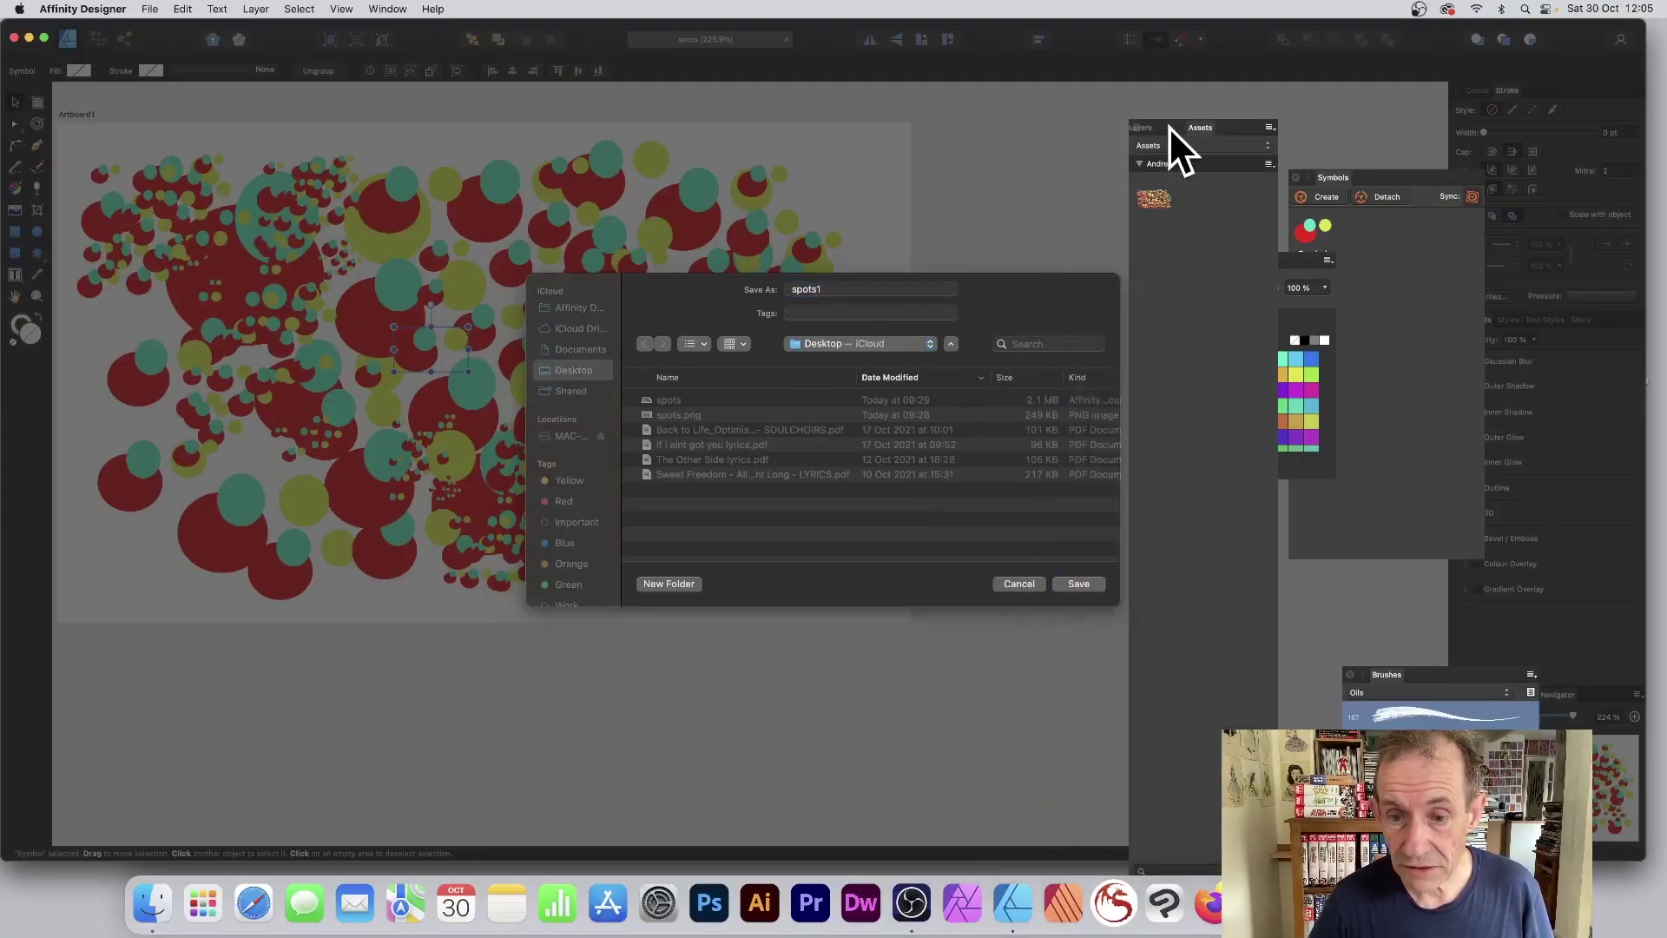
{"action": "left_click", "coordinate": [1081, 579]}
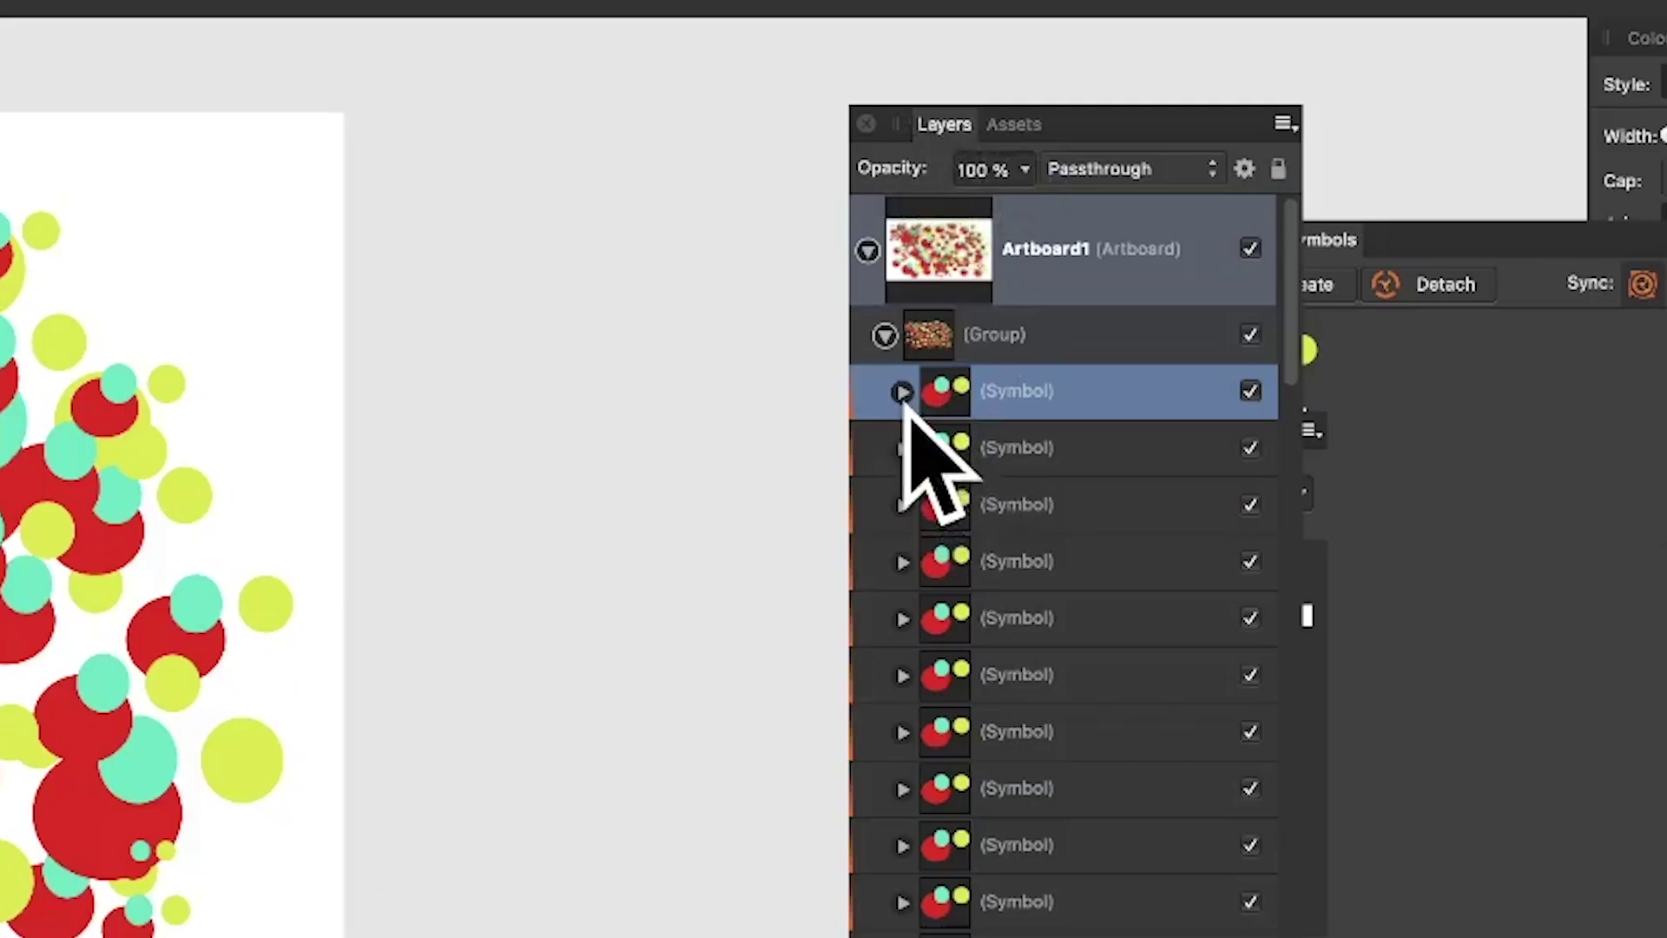
Step: Expand the first Symbol and select its mint, yellow and red Ellipse layers in turn
{"action": "left_click", "coordinate": [1152, 243]}
{"action": "left_click", "coordinate": [1007, 473]}
{"action": "left_click", "coordinate": [1008, 577]}
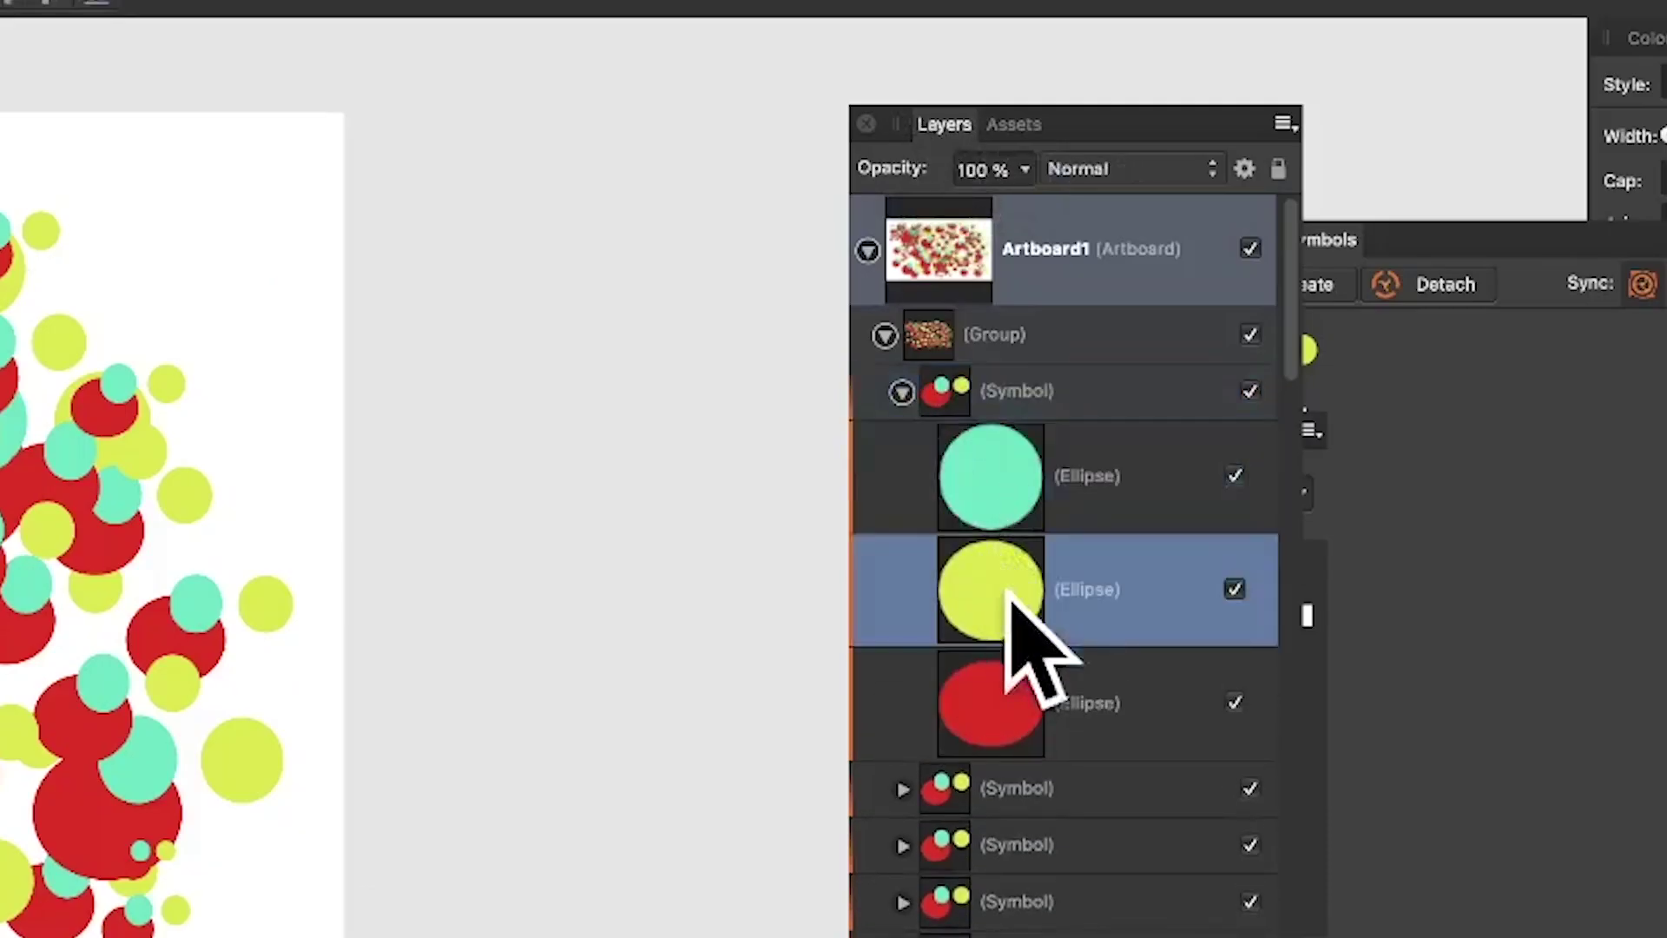
{"action": "left_click", "coordinate": [1005, 660]}
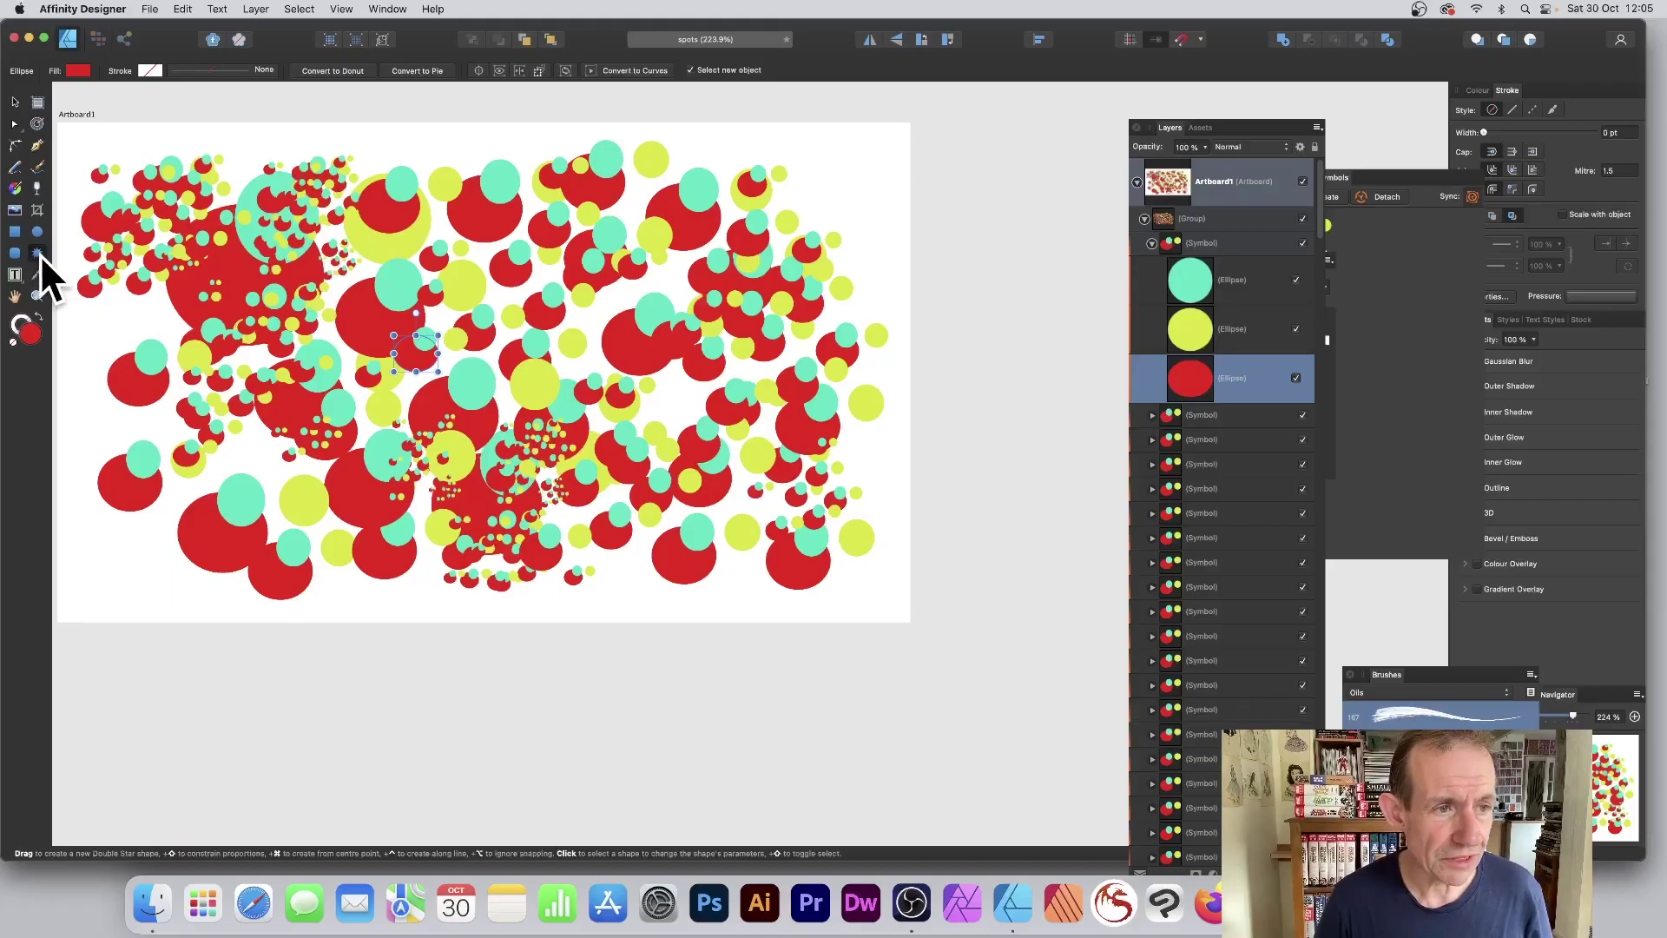
Step: Draw a trial triangle with the Triangle Tool, undo it, and collapse the Symbol
{"action": "left_click", "coordinate": [40, 253]}
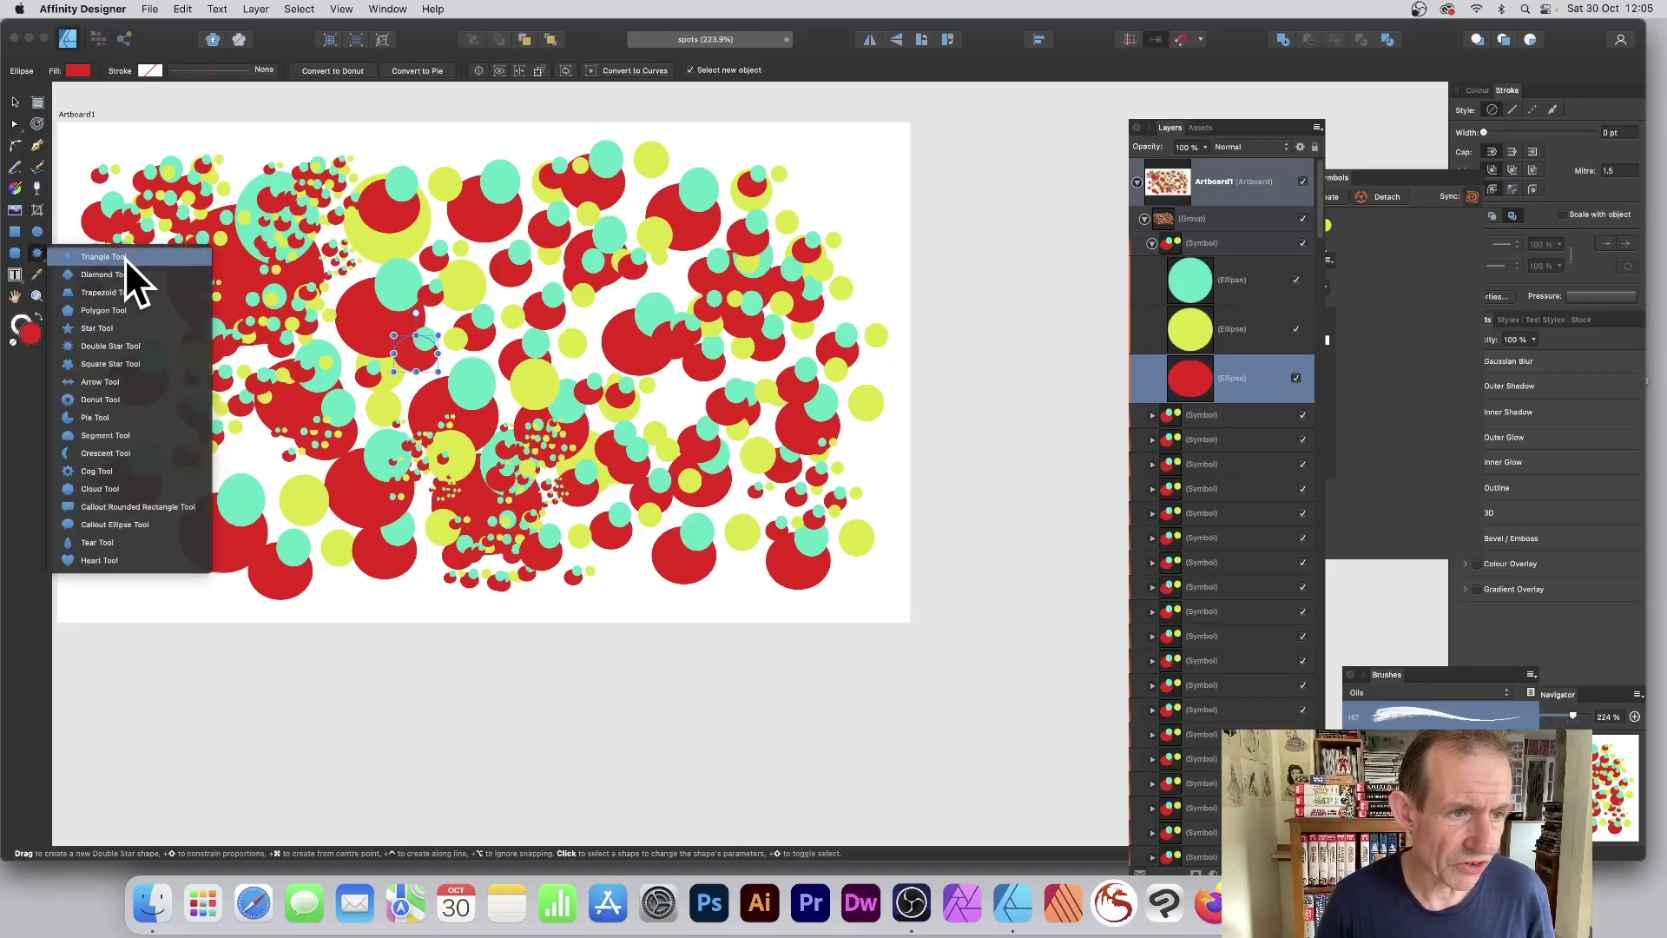
{"action": "left_click", "coordinate": [123, 258]}
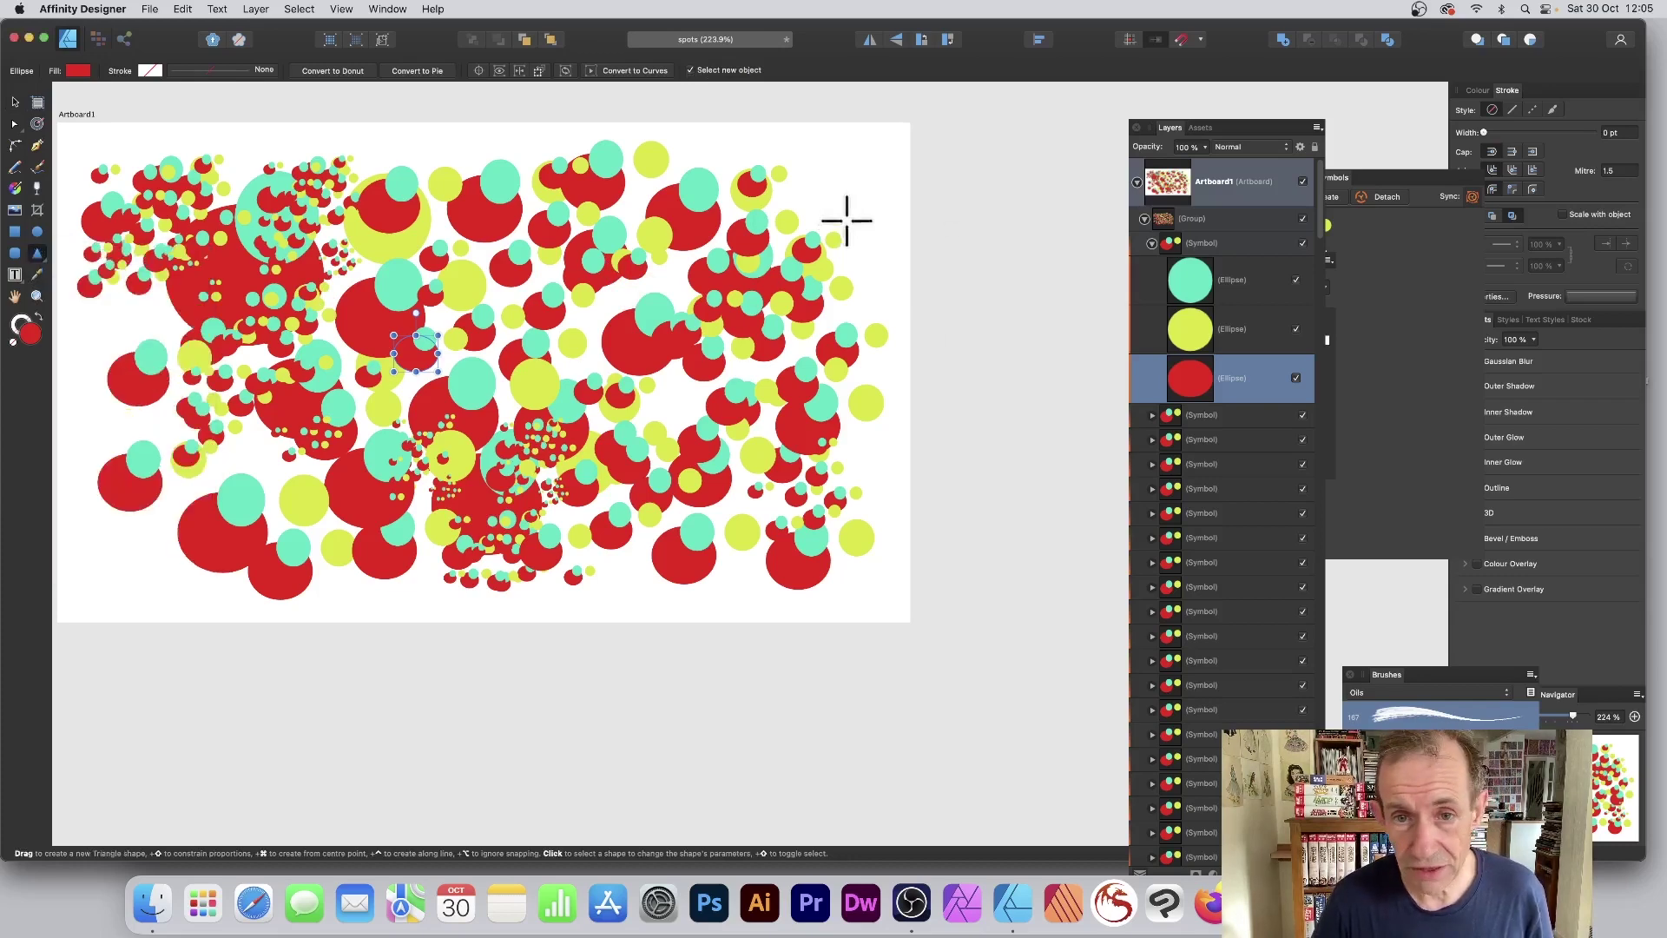
{"action": "left_click_drag", "start_coordinate": [852, 172], "coordinate": [894, 260]}
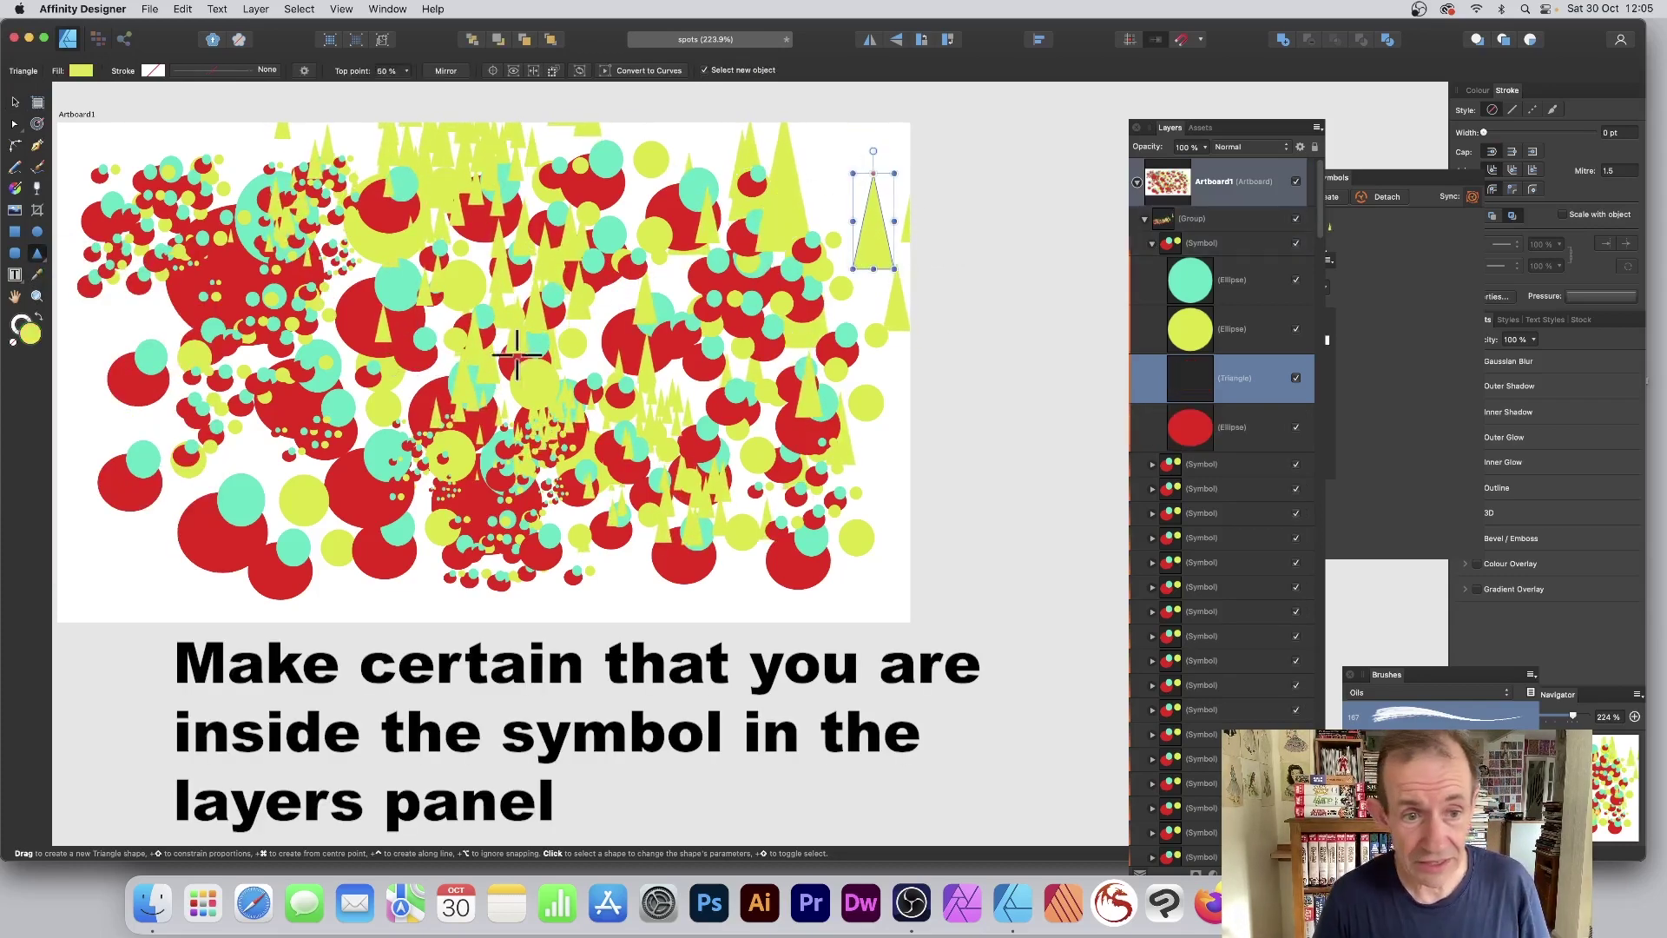
{"action": "key", "text": "super+z"}
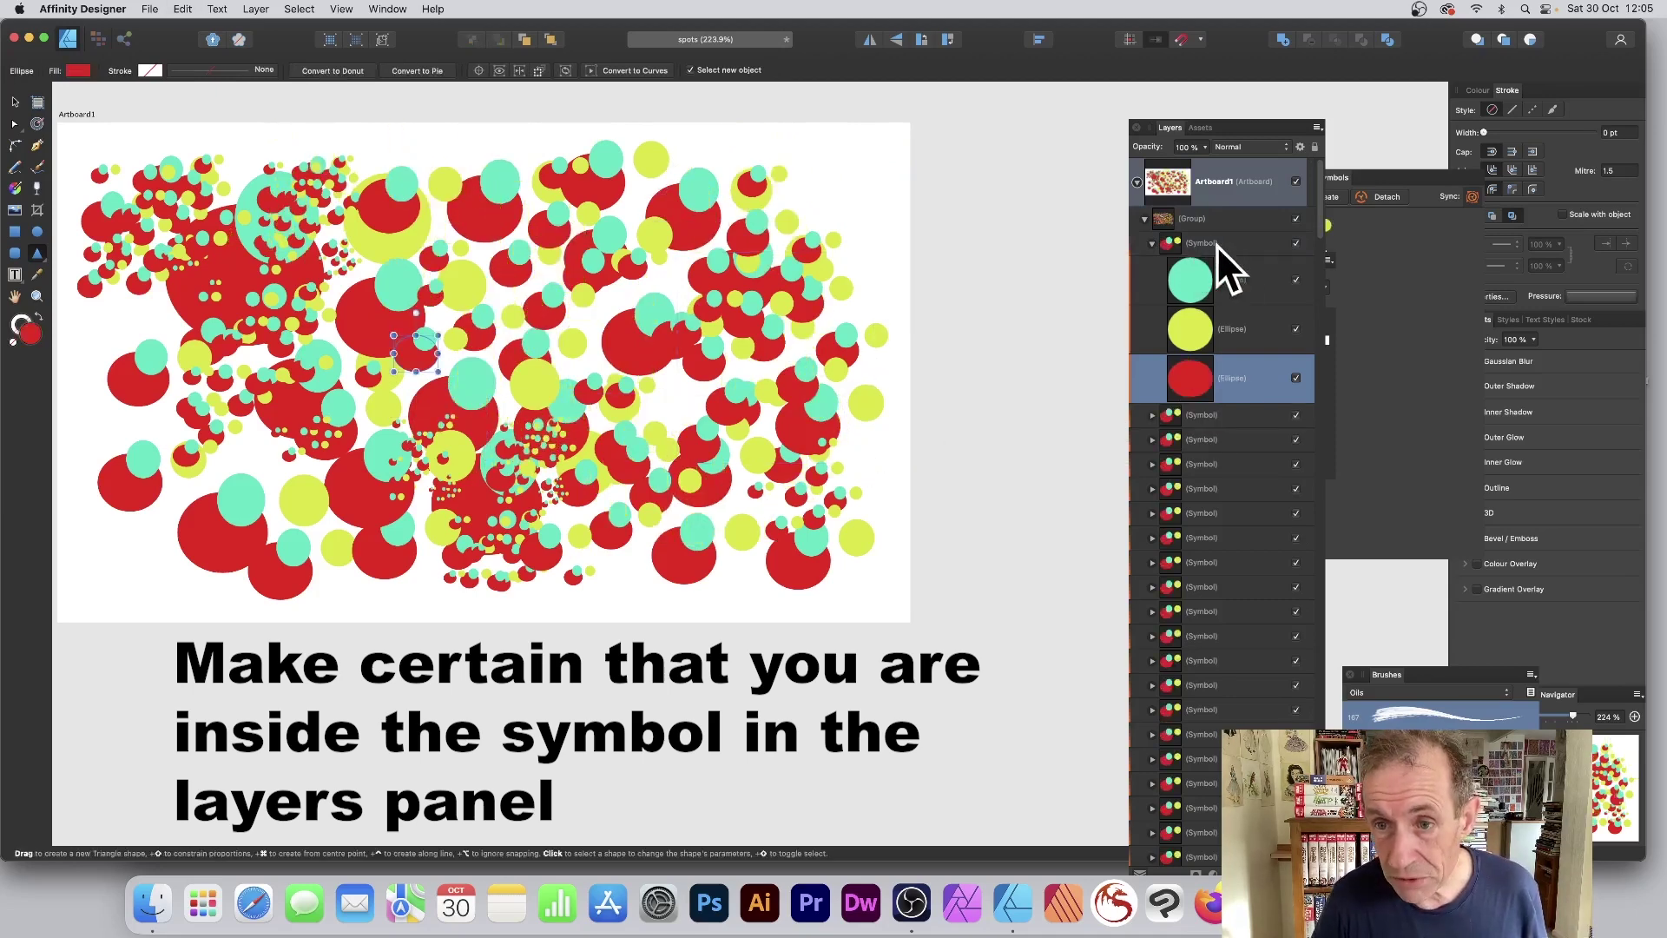
{"action": "left_click", "coordinate": [1151, 243]}
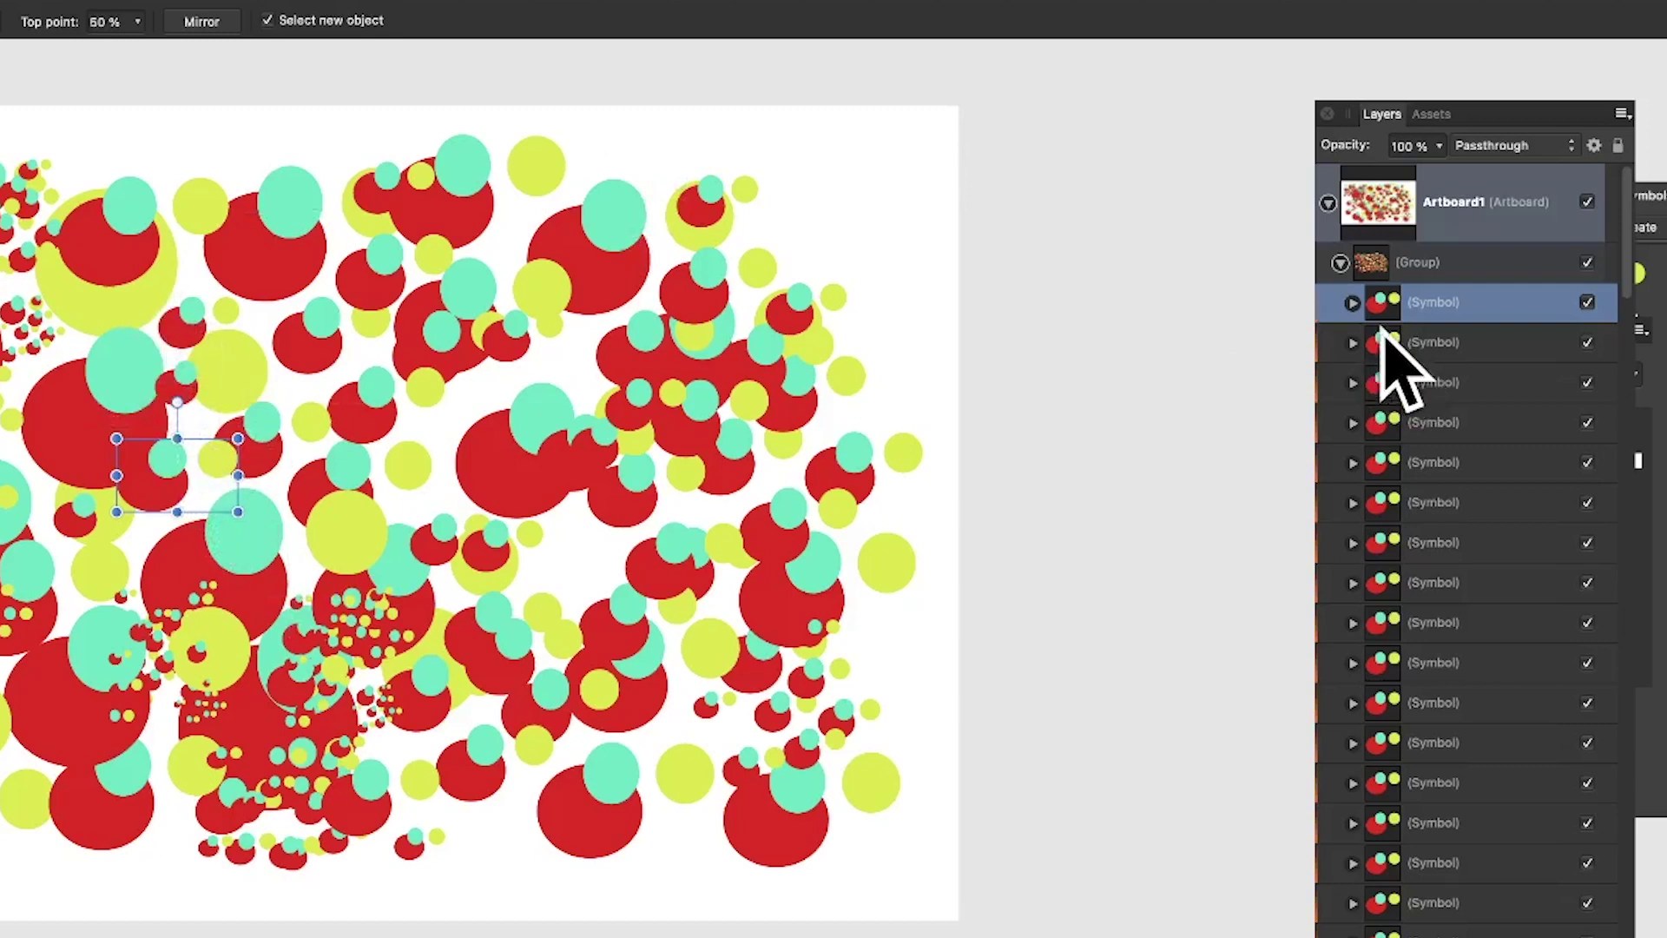
Step: Add a triangle above the red ellipse inside the Symbol, then select the yellow ellipse
{"action": "left_click", "coordinate": [1352, 302]}
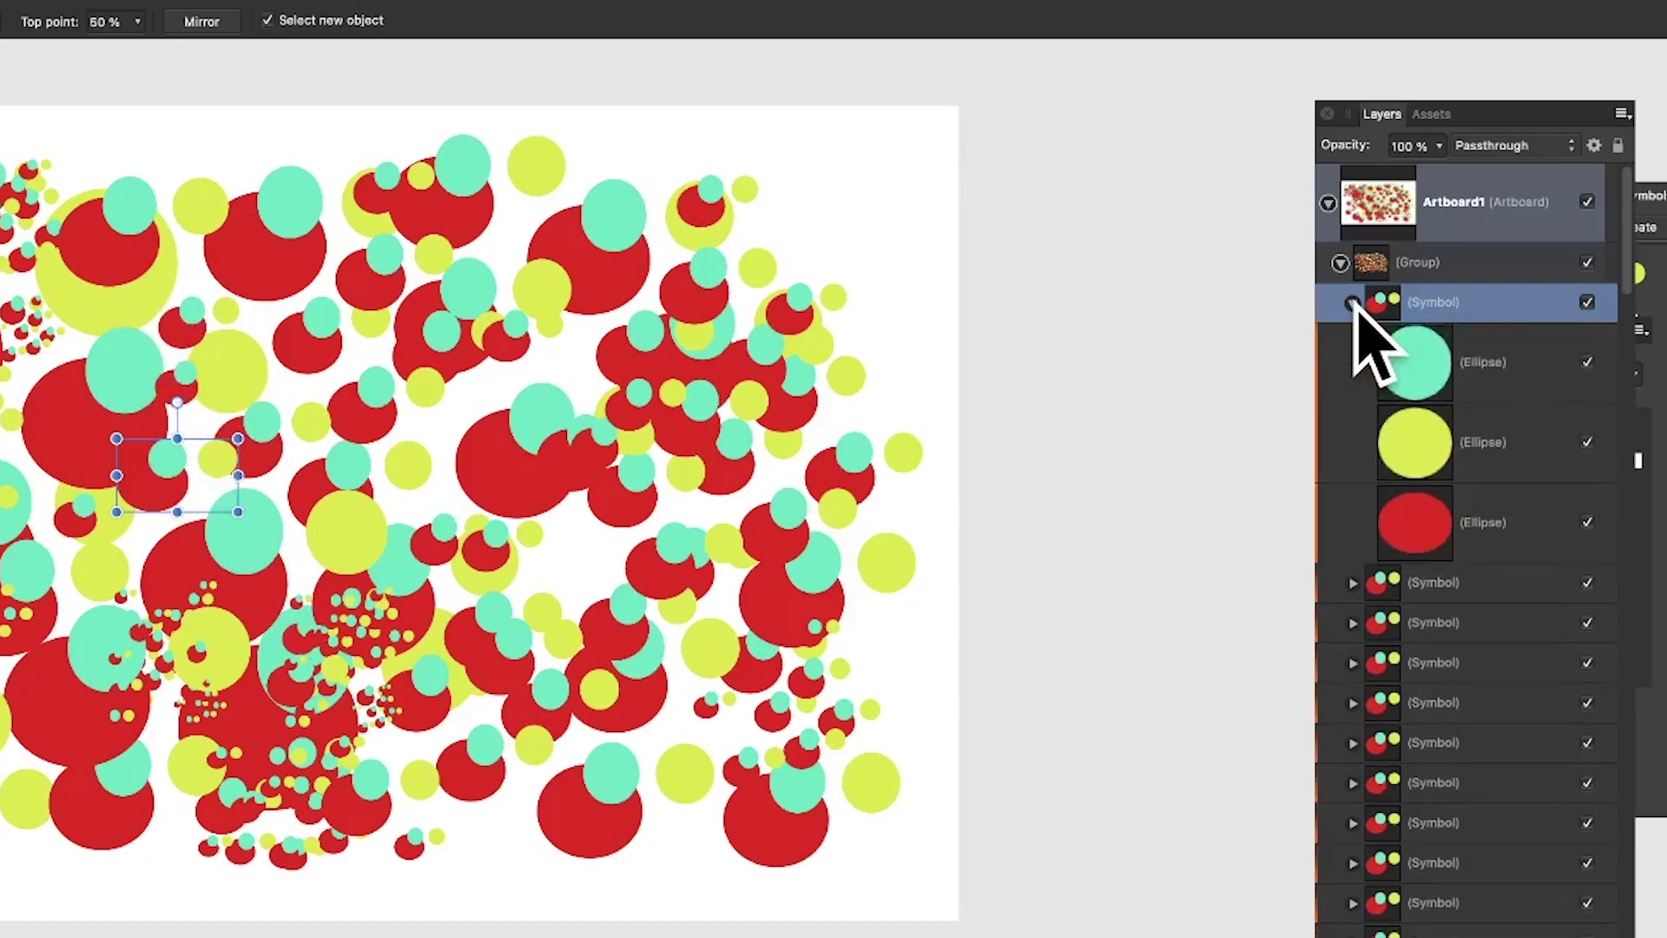
{"action": "left_click", "coordinate": [1430, 543]}
{"action": "left_click_drag", "start_coordinate": [191, 360], "coordinate": [228, 434]}
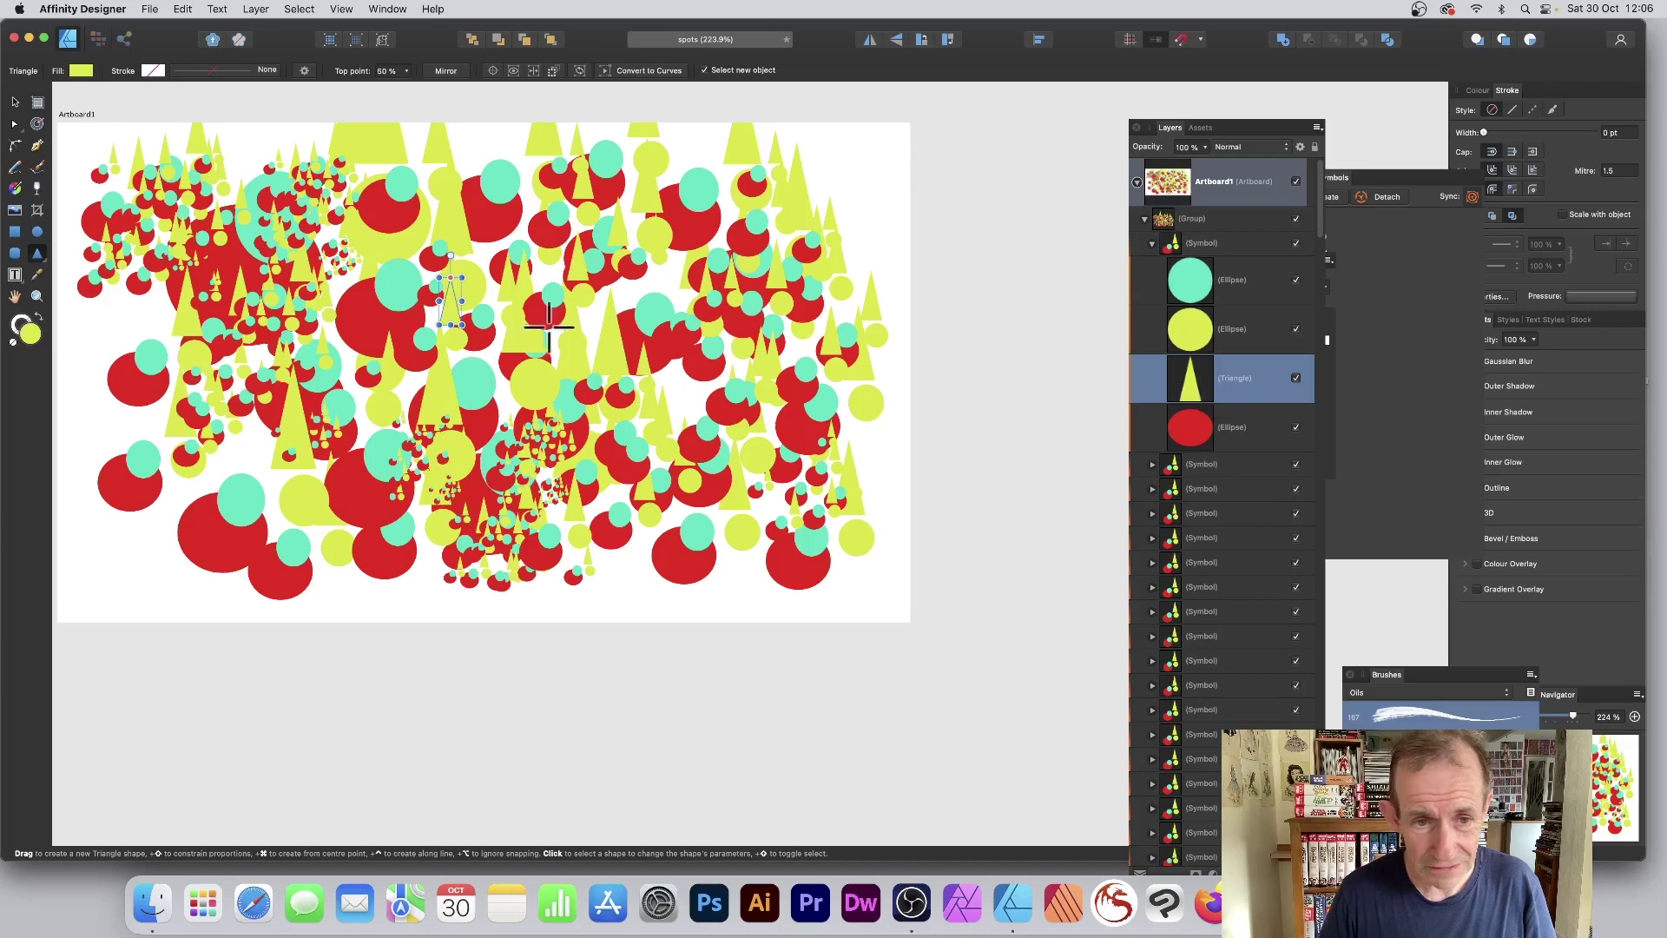
{"action": "left_click", "coordinate": [1146, 328]}
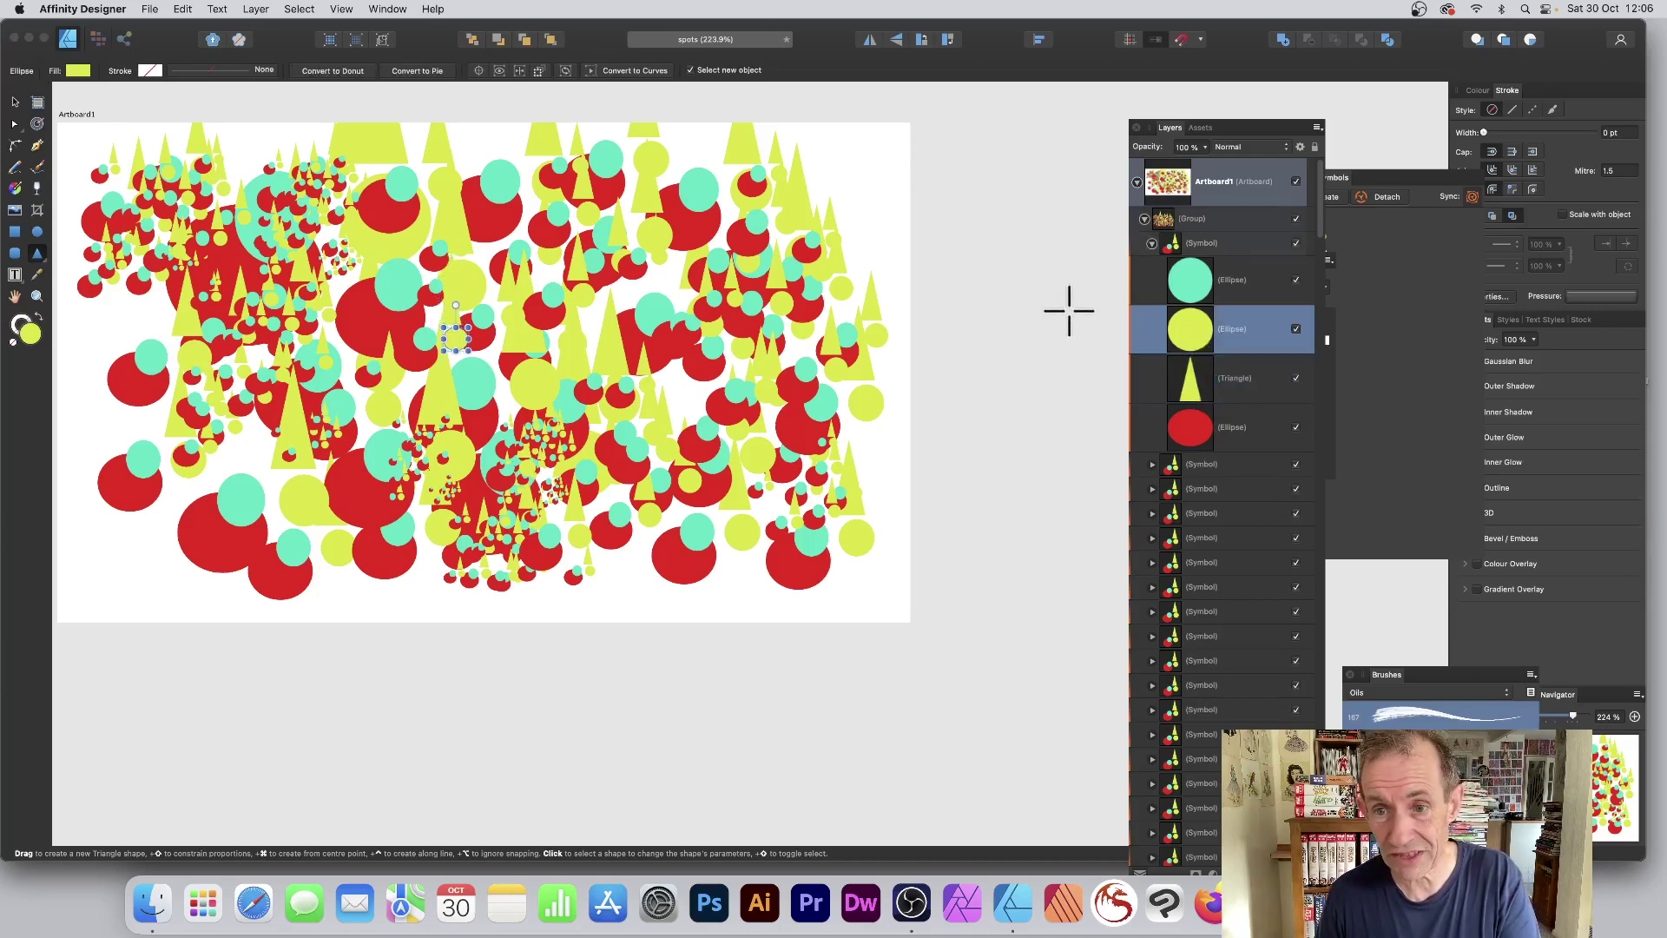
Step: Delete the yellow, red and cyan circles from the symbol, then draw a thin second triangle
{"action": "key", "text": "Delete"}
{"action": "left_click", "coordinate": [1197, 370]}
{"action": "key", "text": "Delete"}
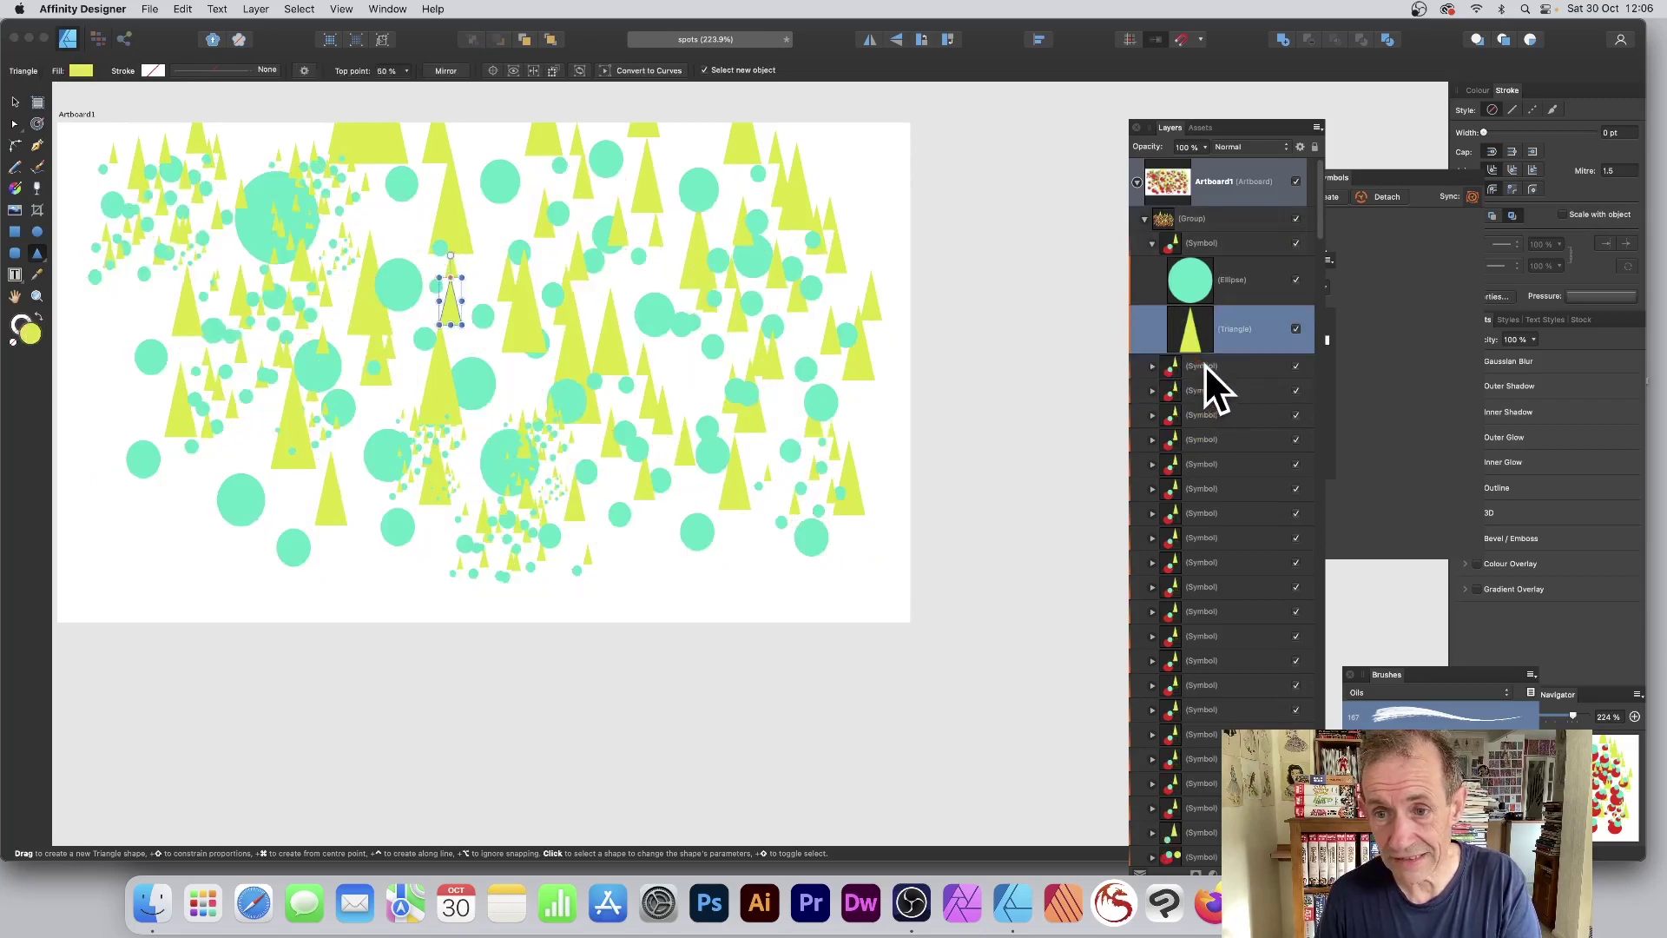
{"action": "left_click", "coordinate": [1191, 279]}
{"action": "key", "text": "Delete"}
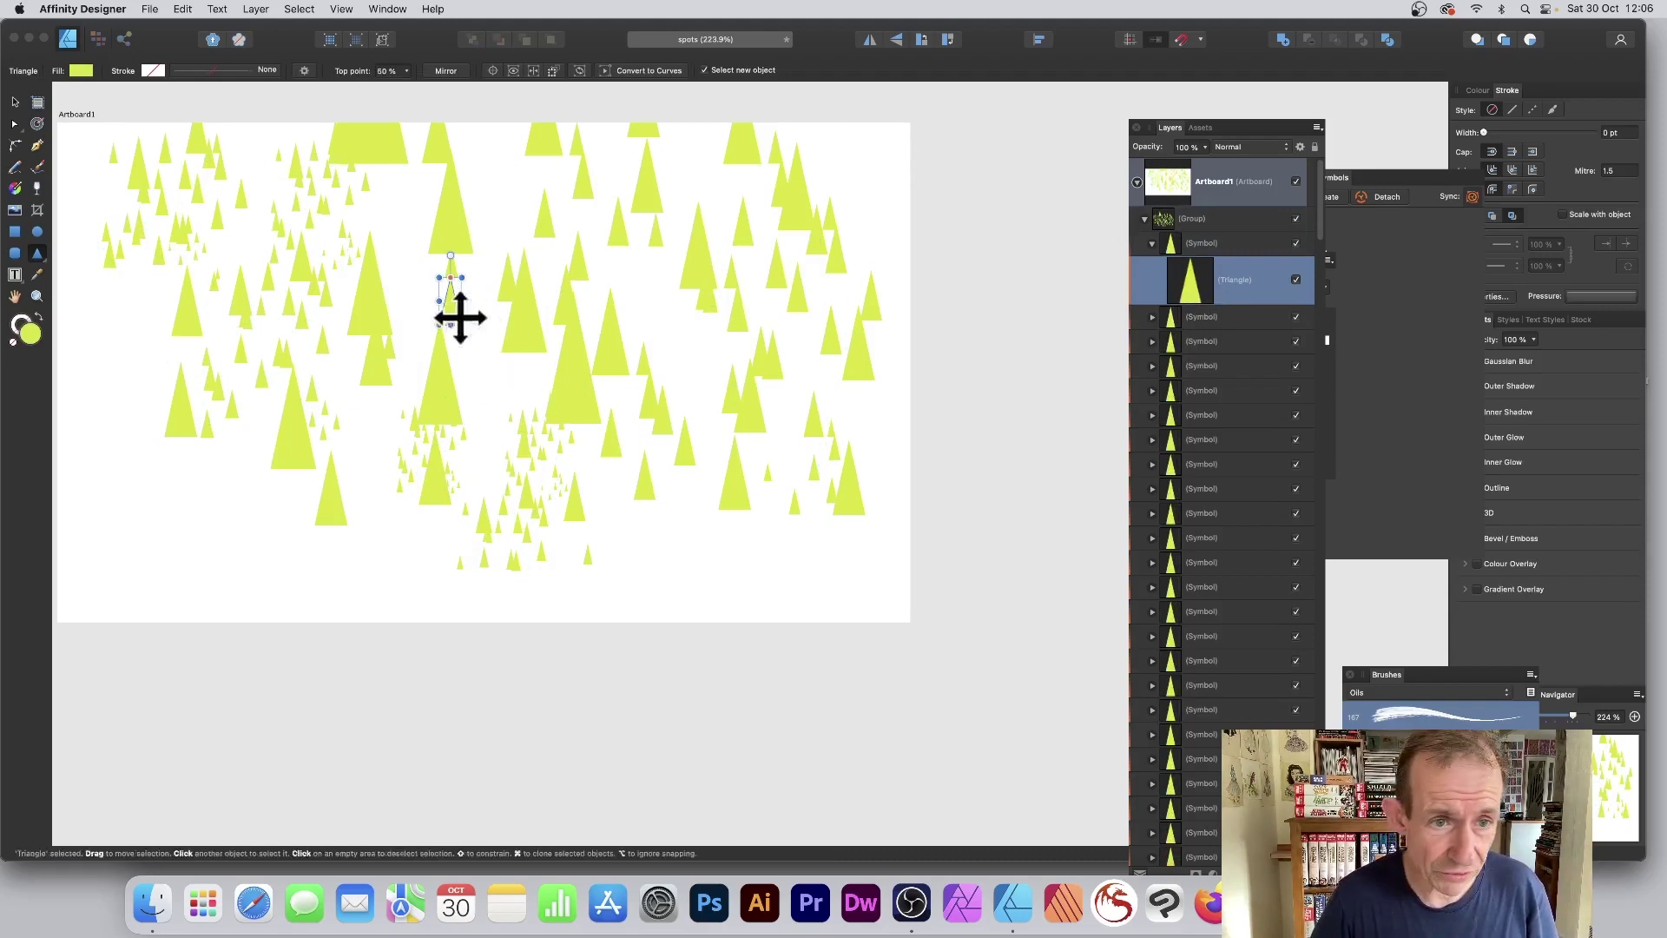
{"action": "left_click_drag", "start_coordinate": [467, 308], "coordinate": [486, 363]}
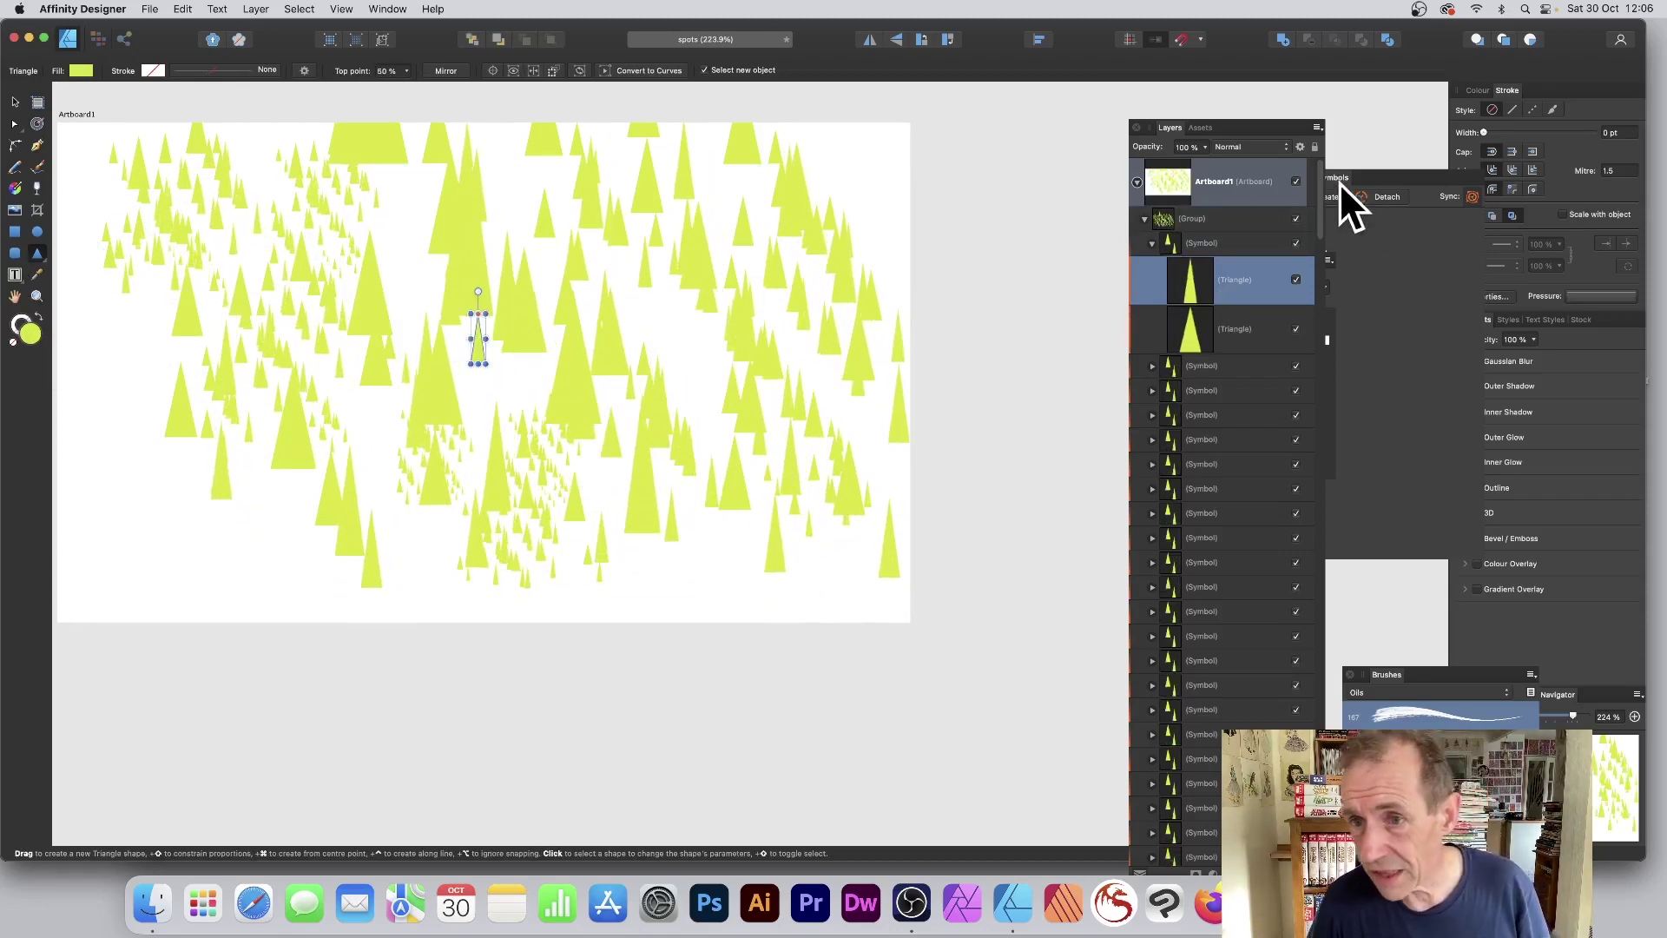
Step: Move the Layers panel aside to bring the Swatches palette into view
{"action": "left_click_drag", "start_coordinate": [1240, 127], "coordinate": [1079, 119]}
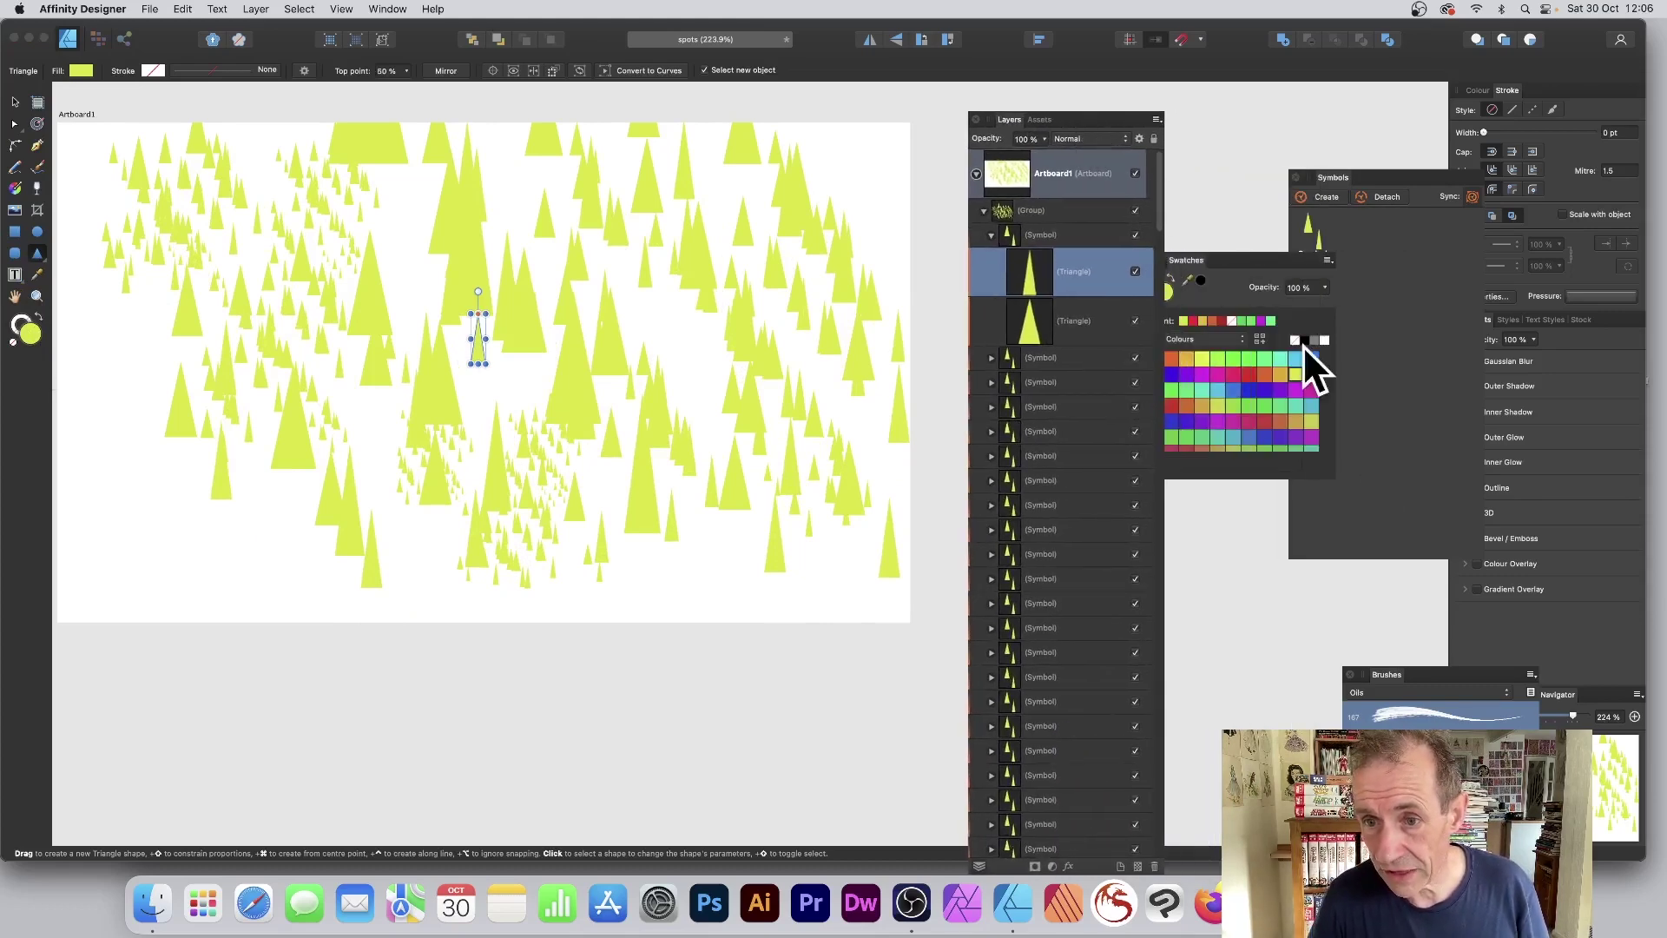
Step: Add another narrow triangle and recolour the triangles red, blue, yellow and magenta
{"action": "left_click", "coordinate": [1250, 373]}
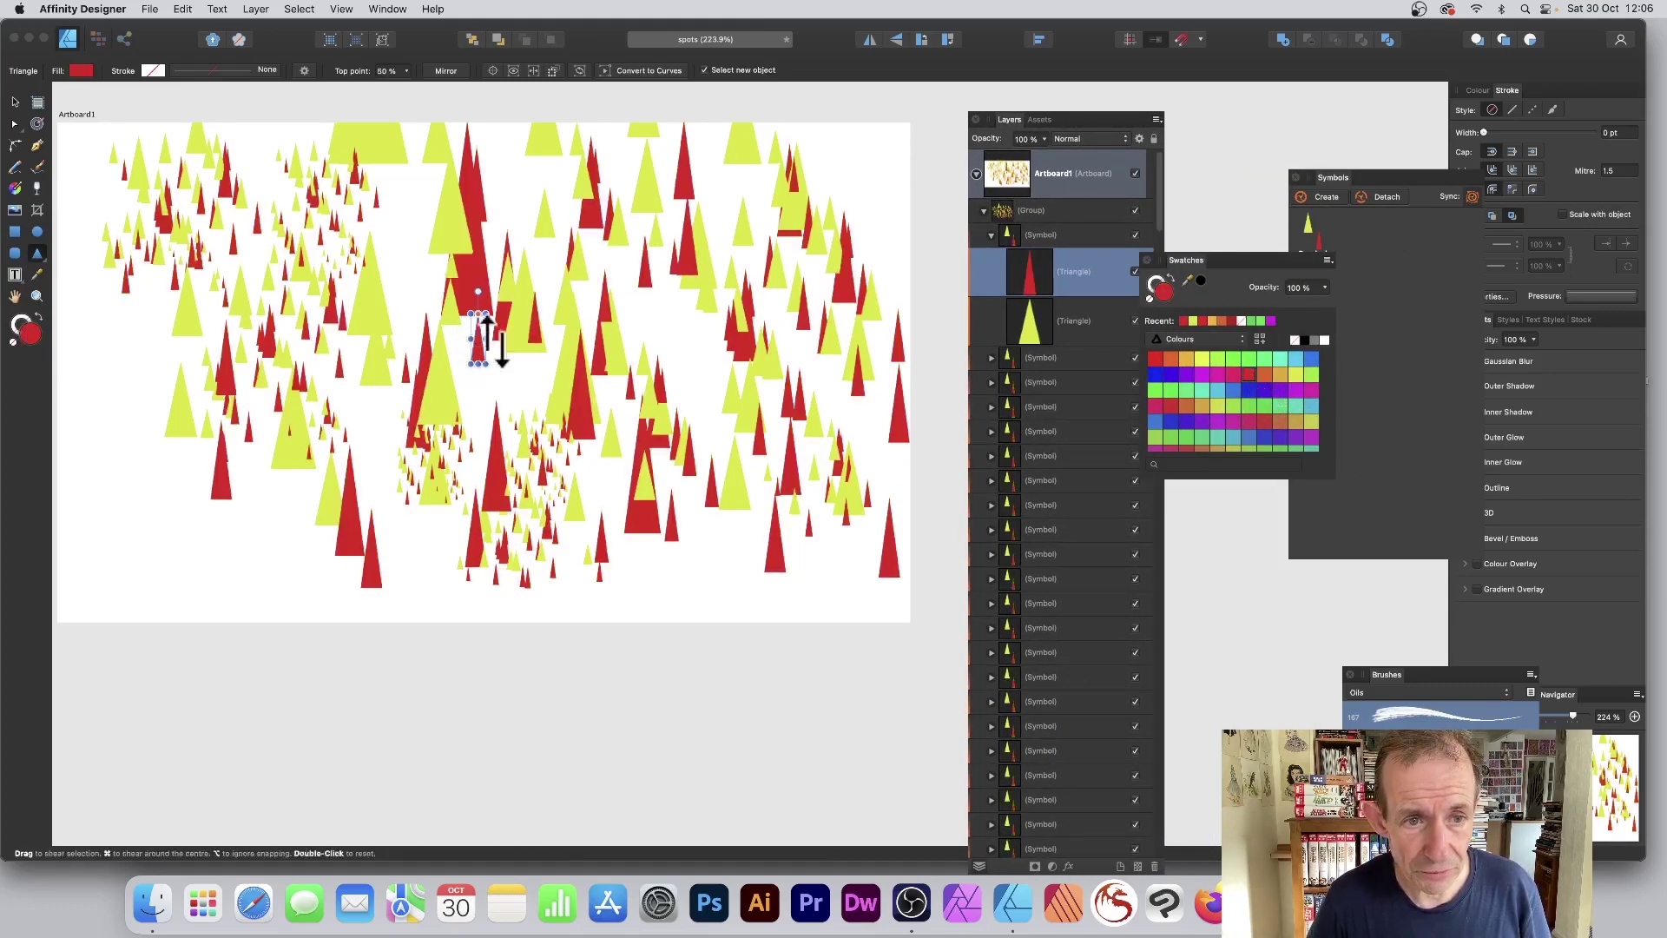
{"action": "mouse_move", "coordinate": [446, 329]}
{"action": "left_mouse_down"}
{"action": "mouse_move", "coordinate": [468, 382]}
{"action": "mouse_move", "coordinate": [456, 389]}
{"action": "mouse_move", "coordinate": [508, 404]}
{"action": "mouse_move", "coordinate": [534, 469]}
{"action": "mouse_move", "coordinate": [494, 407]}
{"action": "left_mouse_up"}
{"action": "left_click", "coordinate": [1309, 358]}
{"action": "left_click", "coordinate": [1202, 359]}
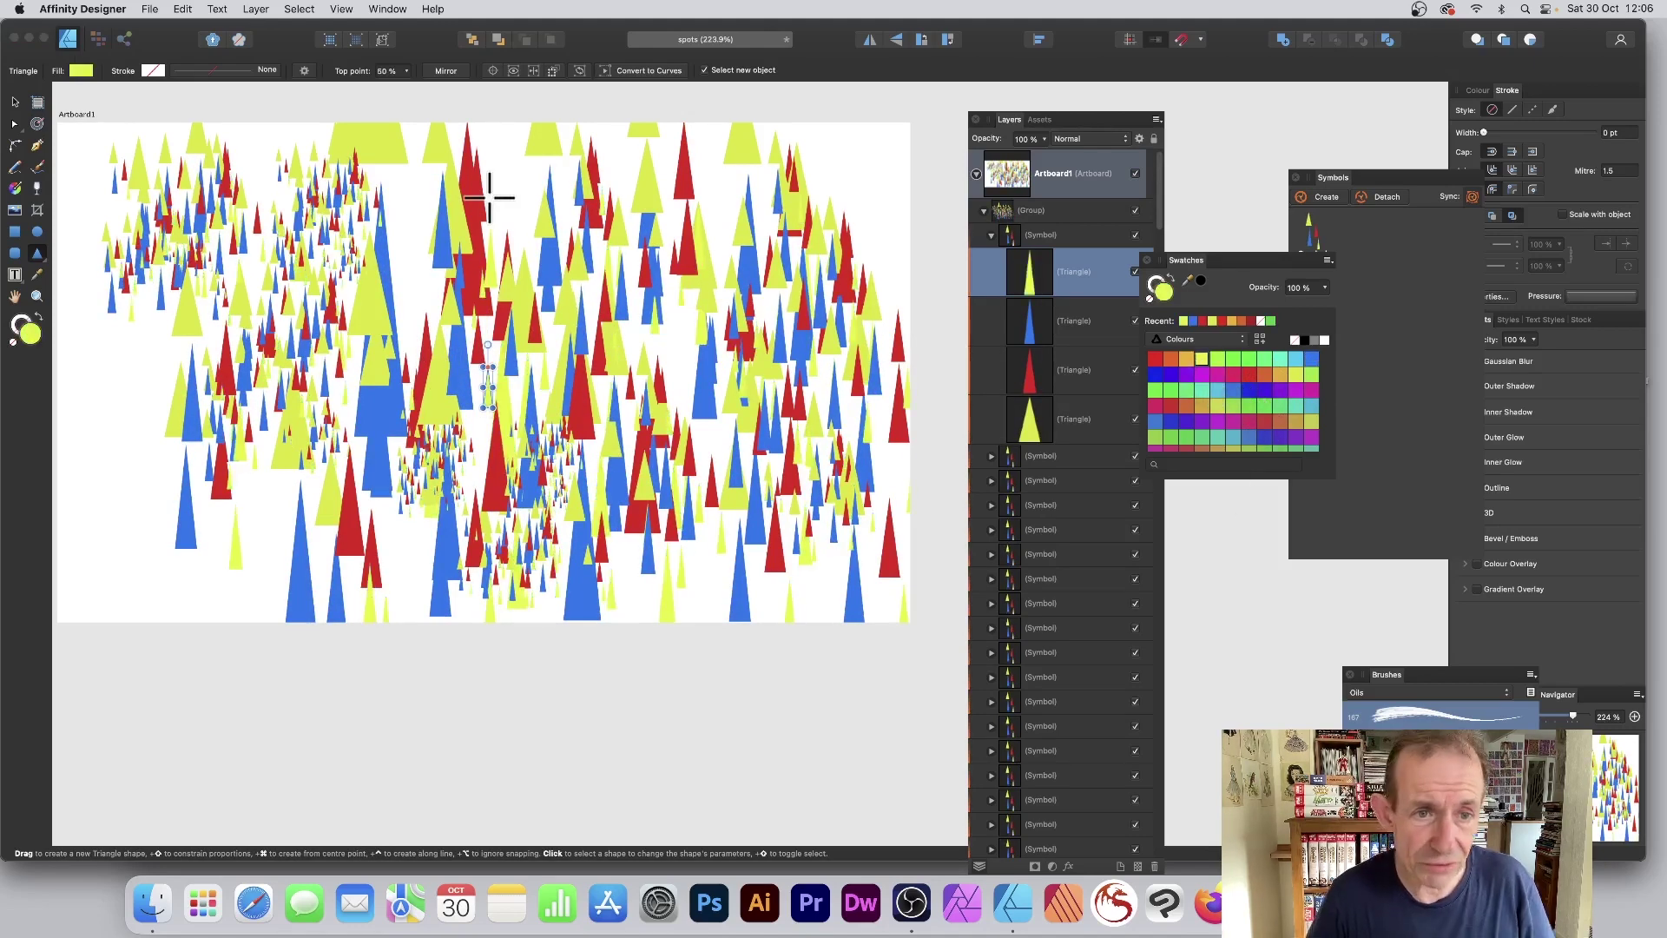
{"action": "left_click", "coordinate": [1155, 420]}
{"action": "left_click", "coordinate": [1160, 389]}
{"action": "left_click", "coordinate": [1156, 360]}
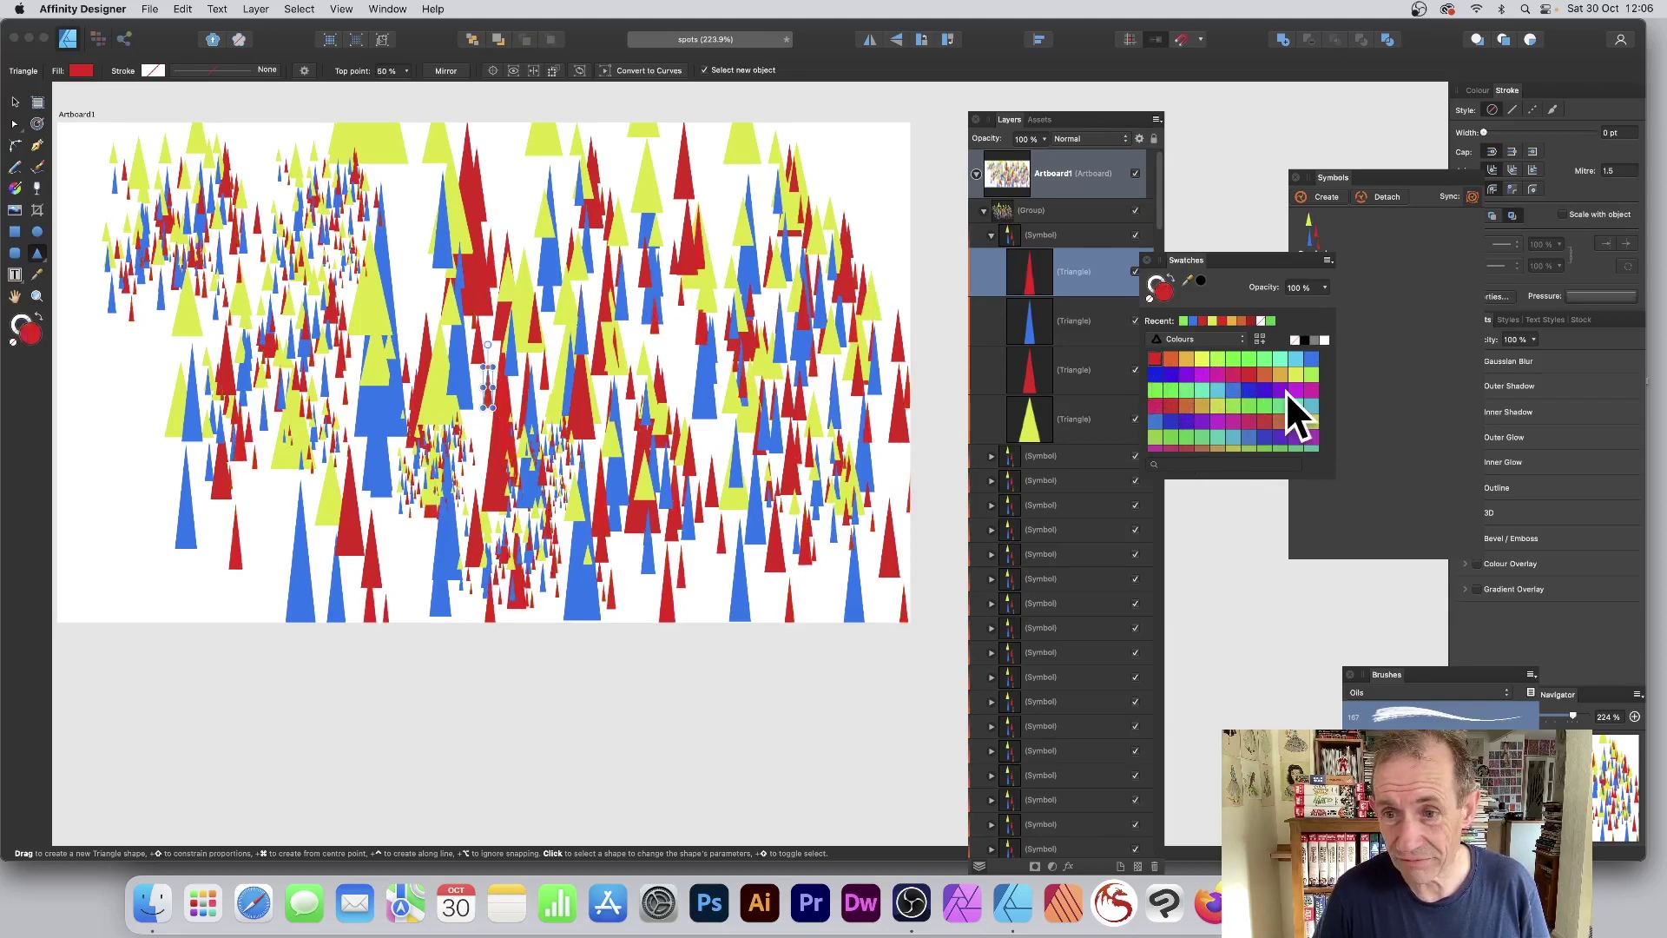
{"action": "left_click", "coordinate": [1312, 390]}
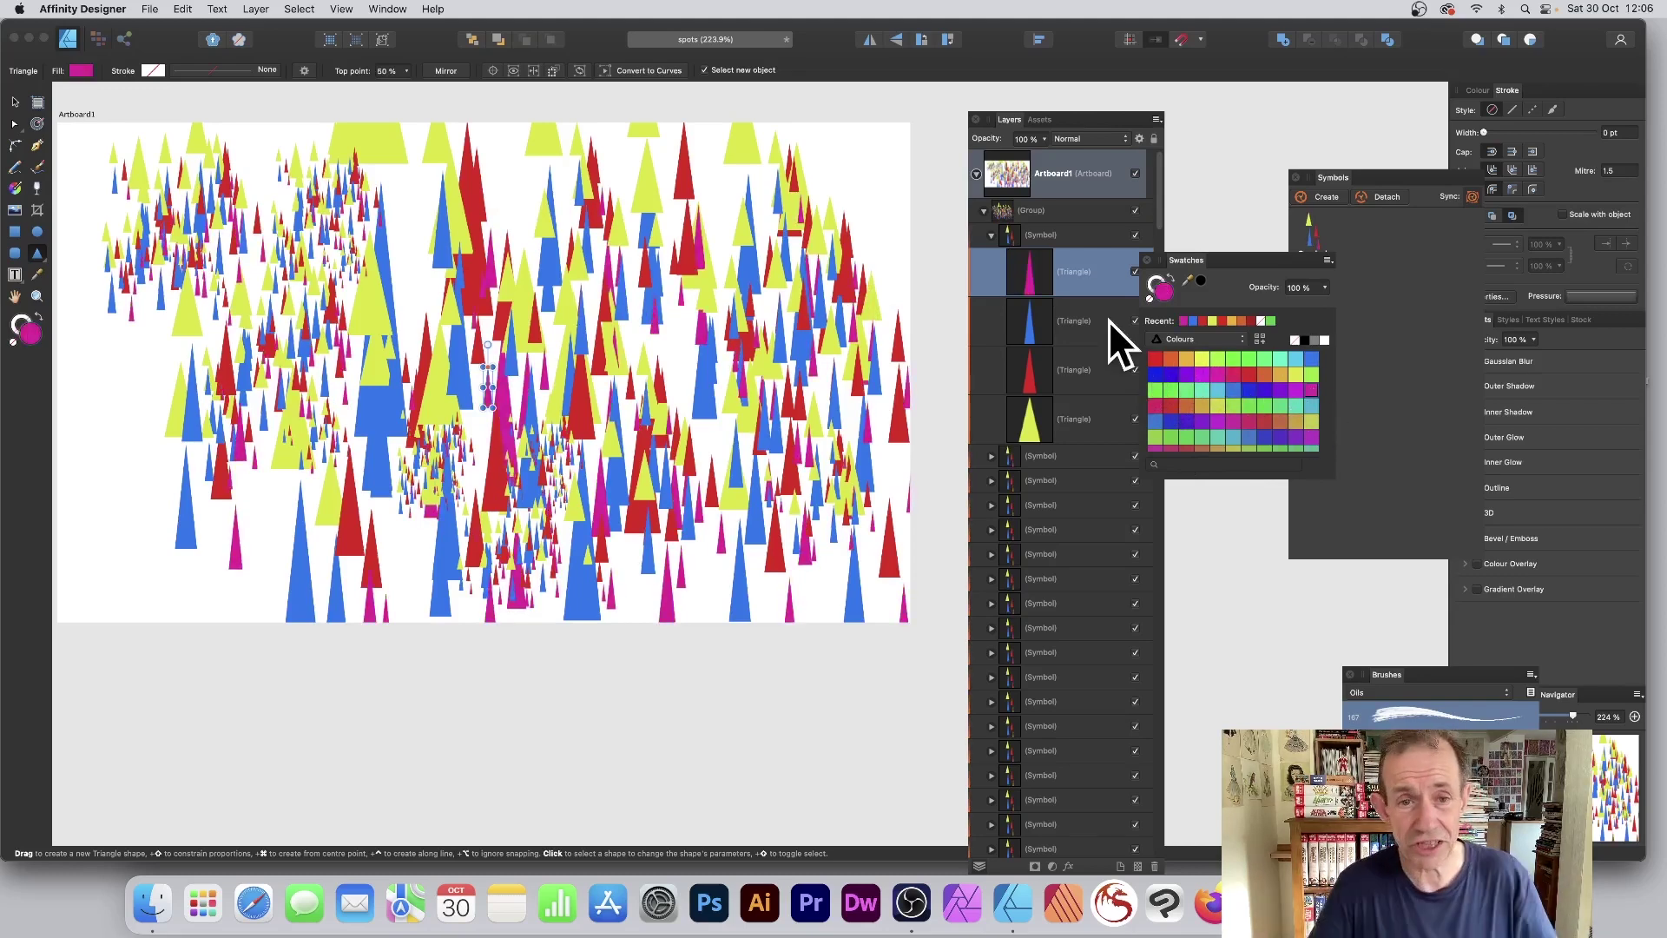
Step: Rotate the magenta triangle to about 6.5°
{"action": "left_click", "coordinate": [1076, 283]}
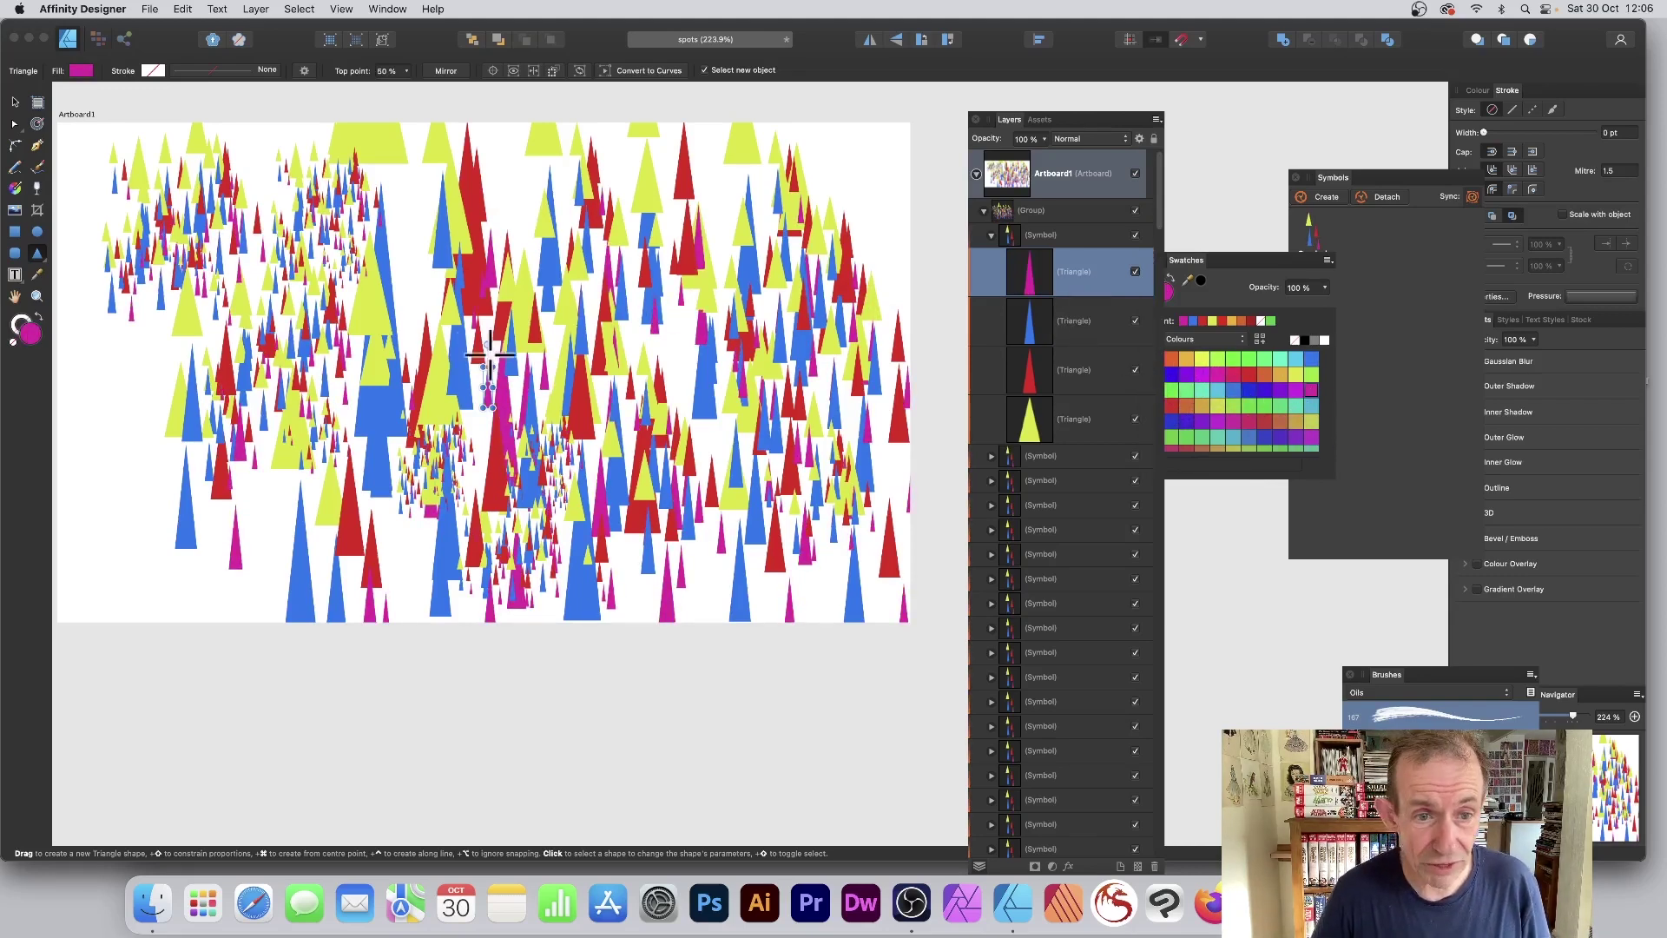
{"action": "mouse_move", "coordinate": [488, 346]}
{"action": "left_mouse_down"}
{"action": "mouse_move", "coordinate": [514, 327]}
{"action": "mouse_move", "coordinate": [559, 338]}
{"action": "mouse_move", "coordinate": [426, 330]}
{"action": "mouse_move", "coordinate": [489, 323]}
{"action": "left_mouse_up"}
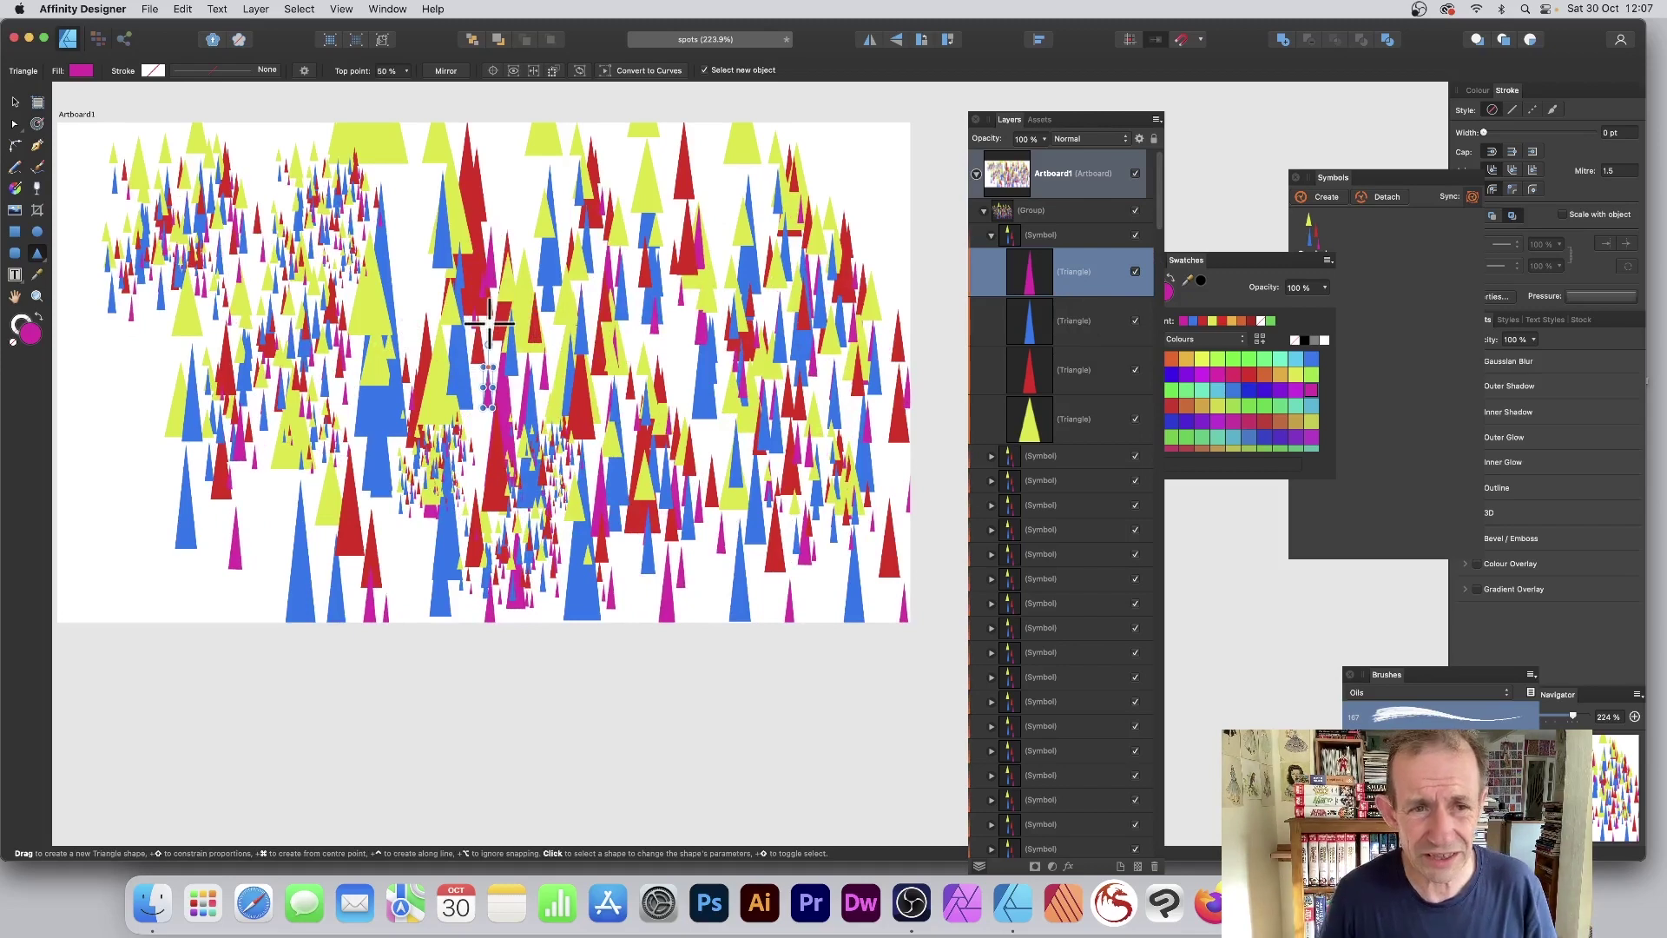
{"action": "left_click", "coordinate": [14, 101]}
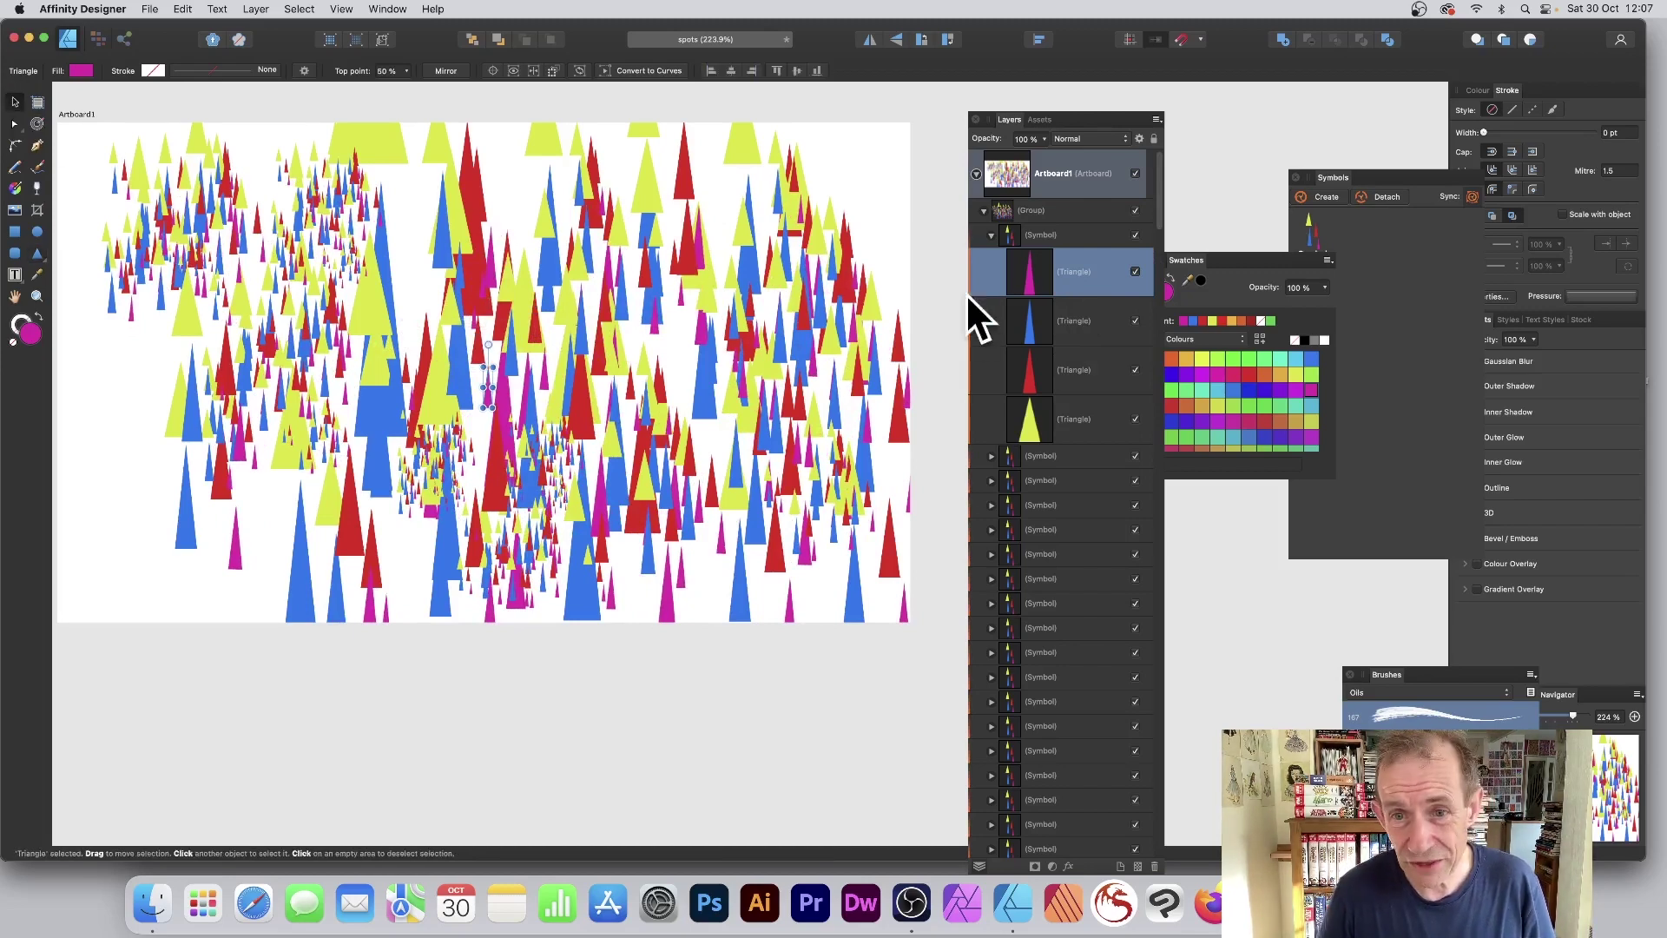
Step: Move one symbol copy up-left, then rotate sixteen upper-left copies across the artboard's centre
{"action": "left_click", "coordinate": [991, 236]}
{"action": "left_click", "coordinate": [1058, 235]}
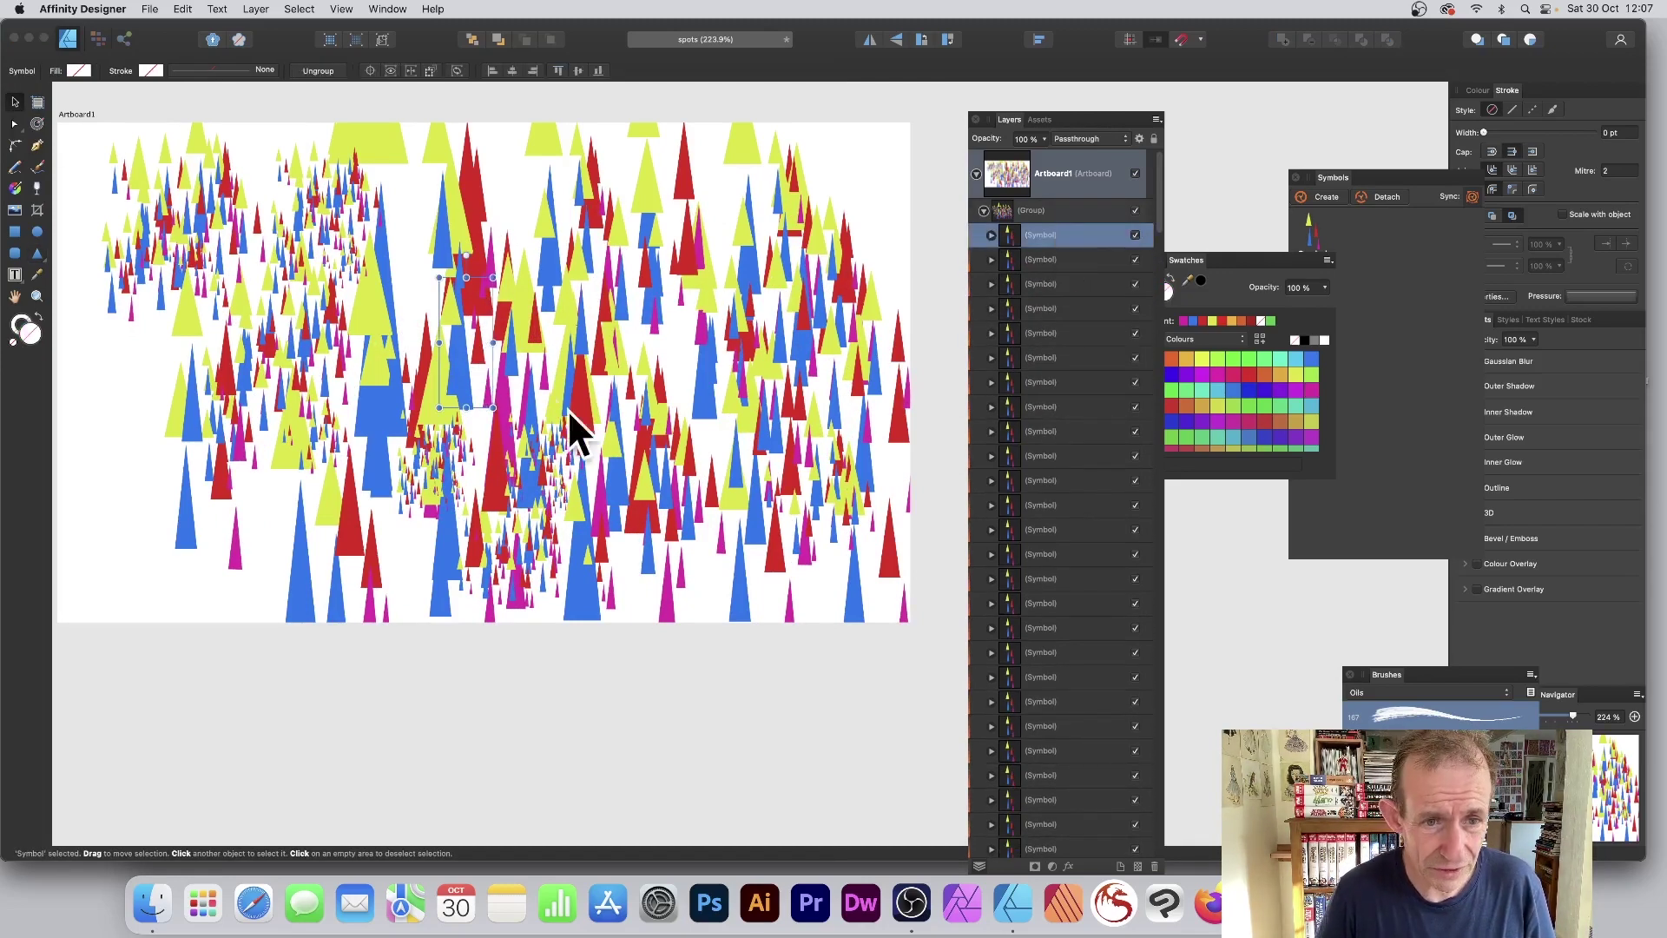
{"action": "left_click_drag", "start_coordinate": [478, 340], "coordinate": [112, 300]}
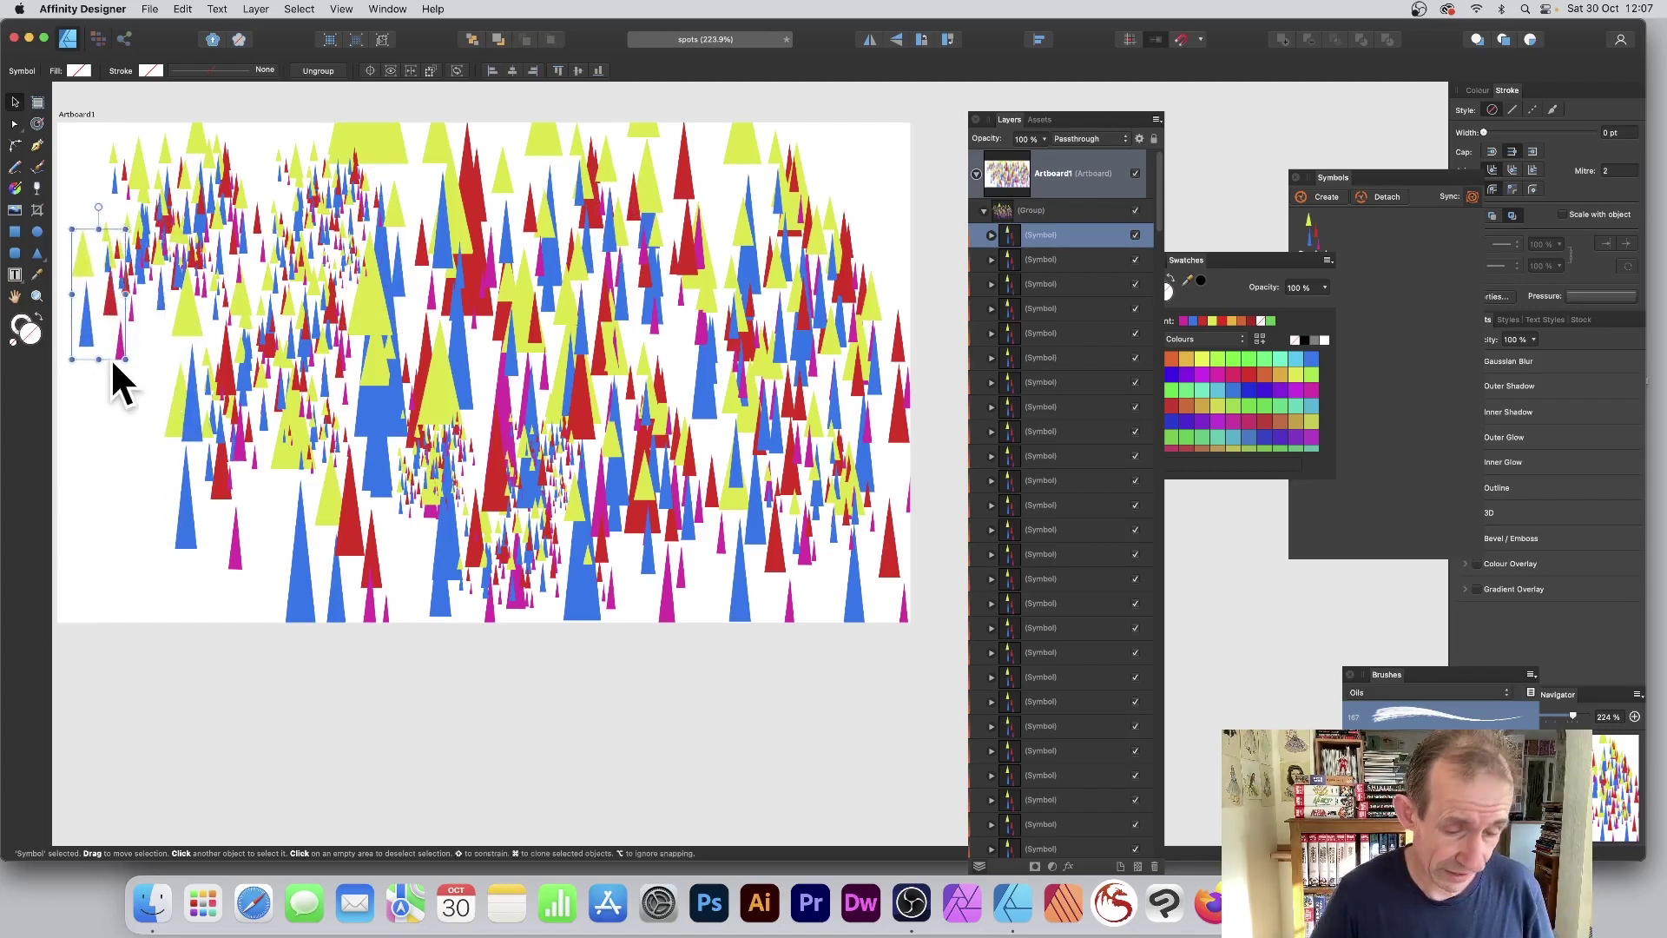
{"action": "left_click_drag", "start_coordinate": [108, 313], "coordinate": [170, 518]}
{"action": "left_click_drag", "start_coordinate": [76, 220], "coordinate": [208, 376]}
{"action": "left_click_drag", "start_coordinate": [217, 205], "coordinate": [532, 634]}
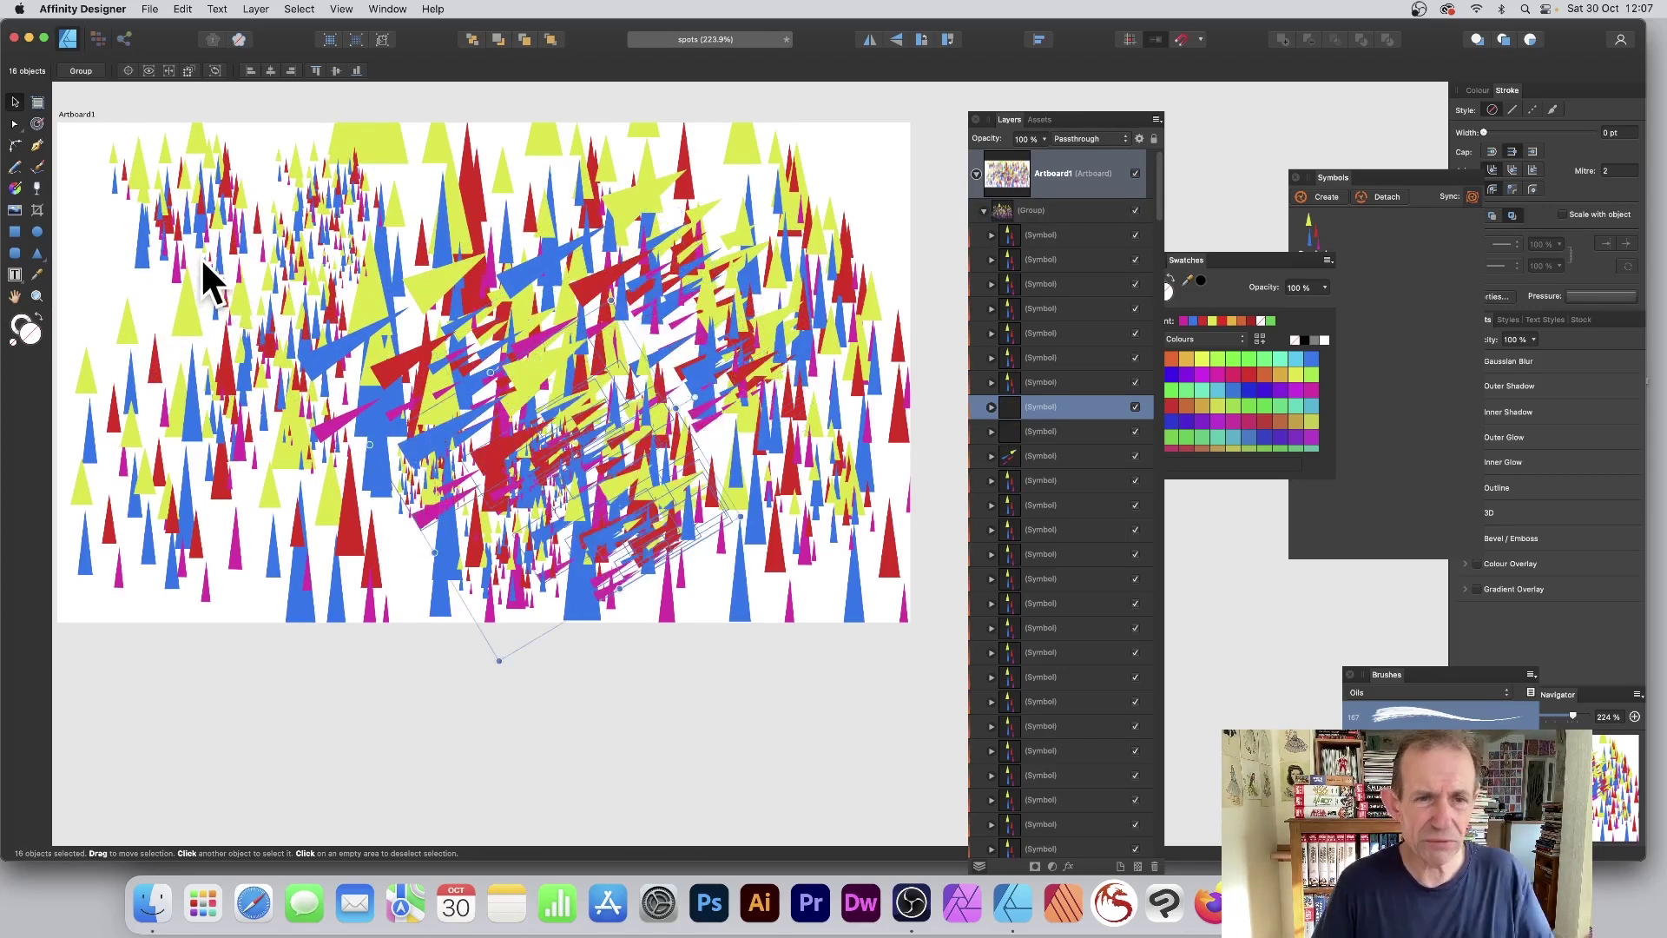
Step: Export the whole document, not just the artboard, as a 1024 × 600 px PNG
{"action": "left_click", "coordinate": [146, 7]}
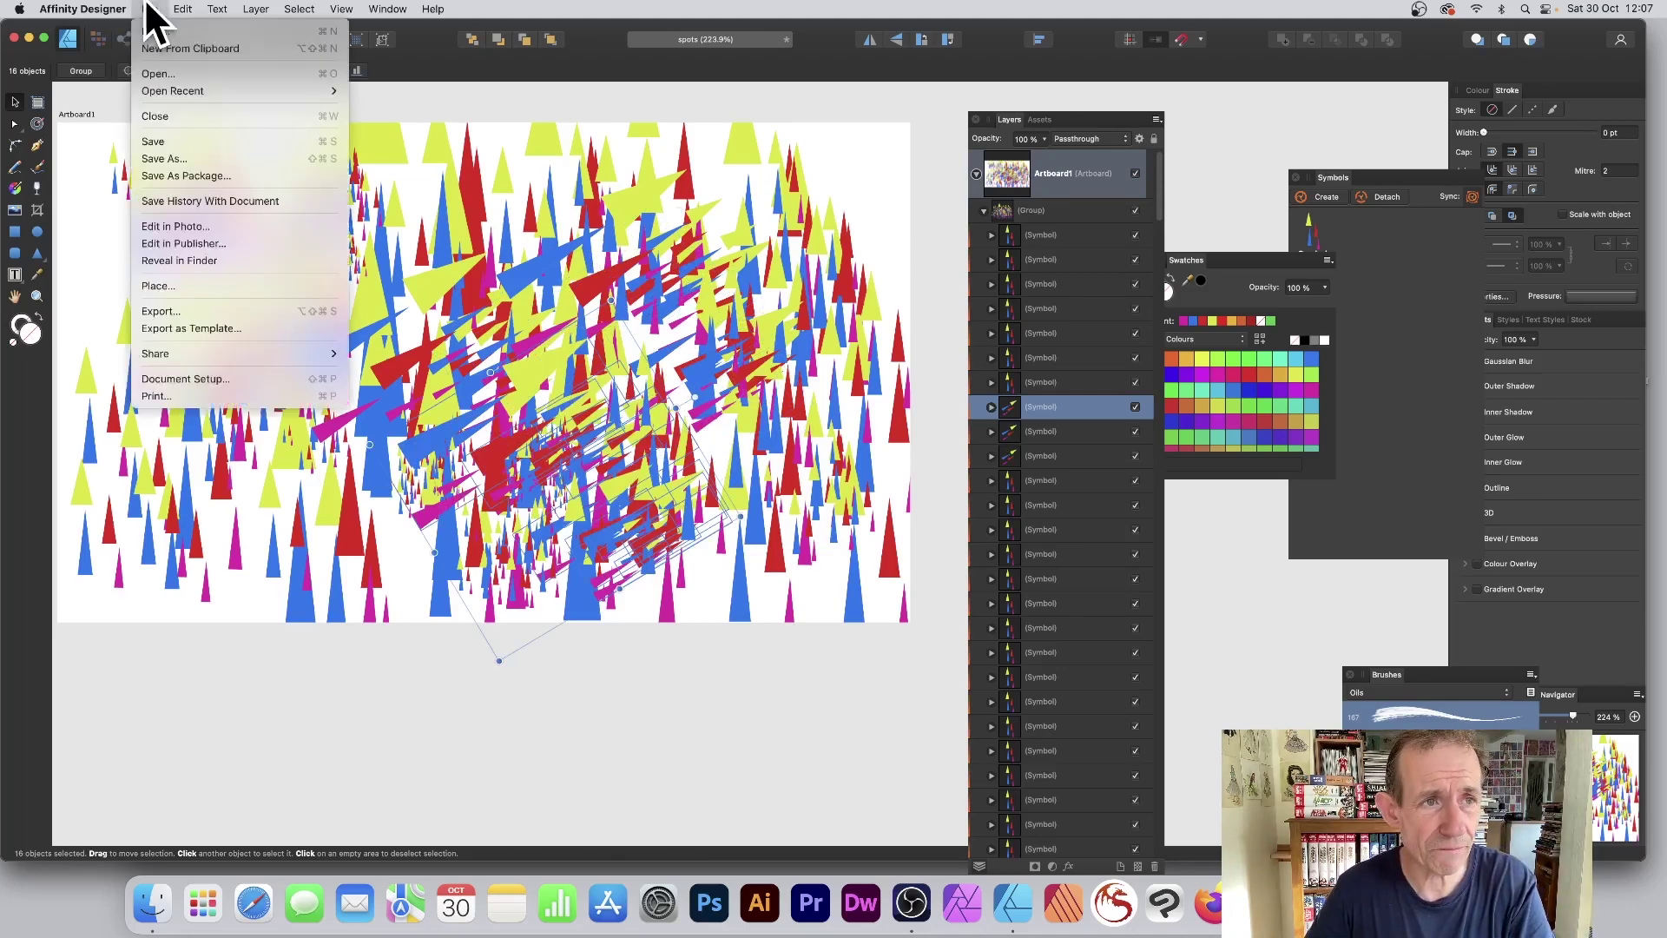
{"action": "left_click", "coordinate": [209, 310]}
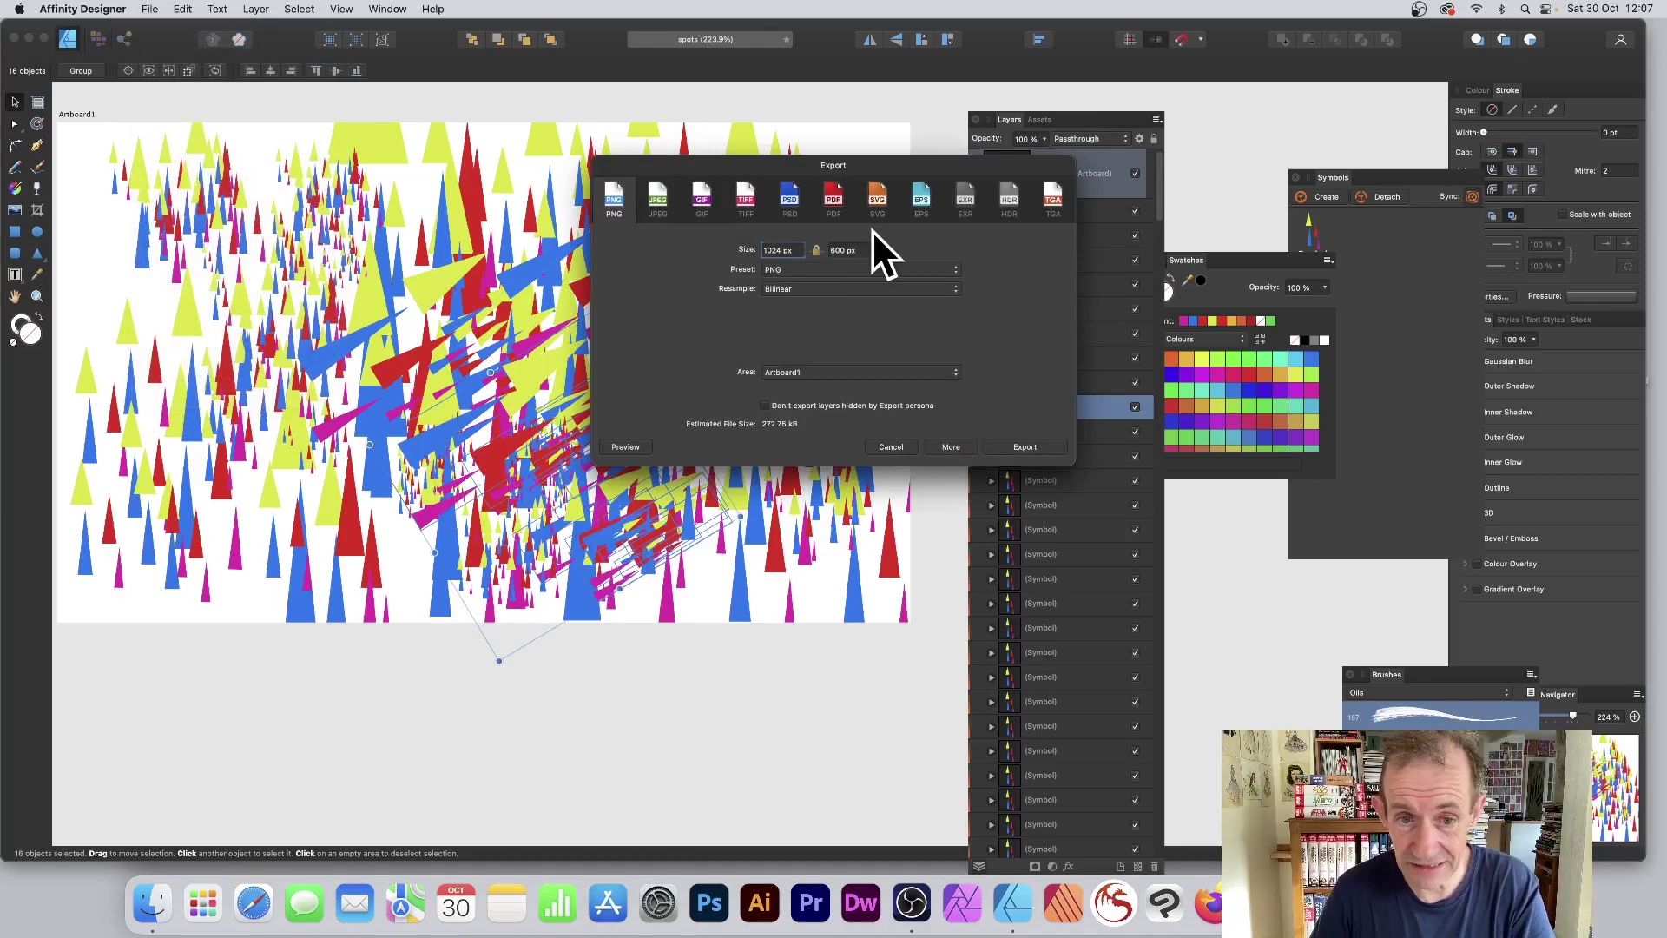
{"action": "left_click", "coordinate": [837, 371]}
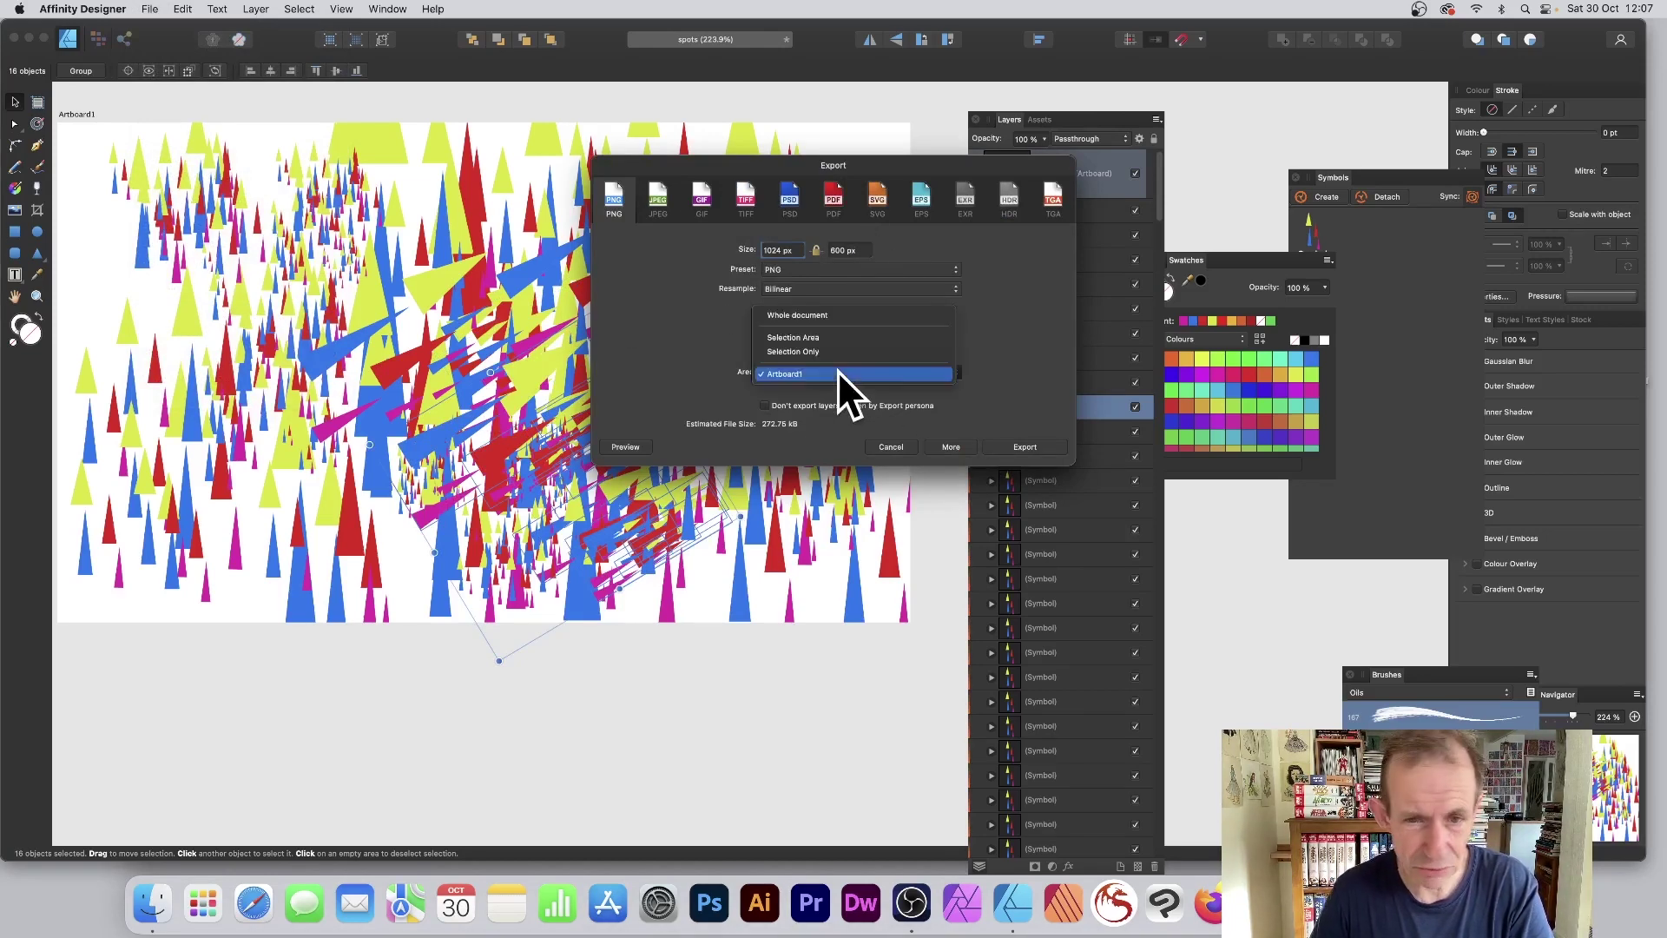
{"action": "left_click", "coordinate": [837, 311]}
{"action": "left_click", "coordinate": [1029, 445]}
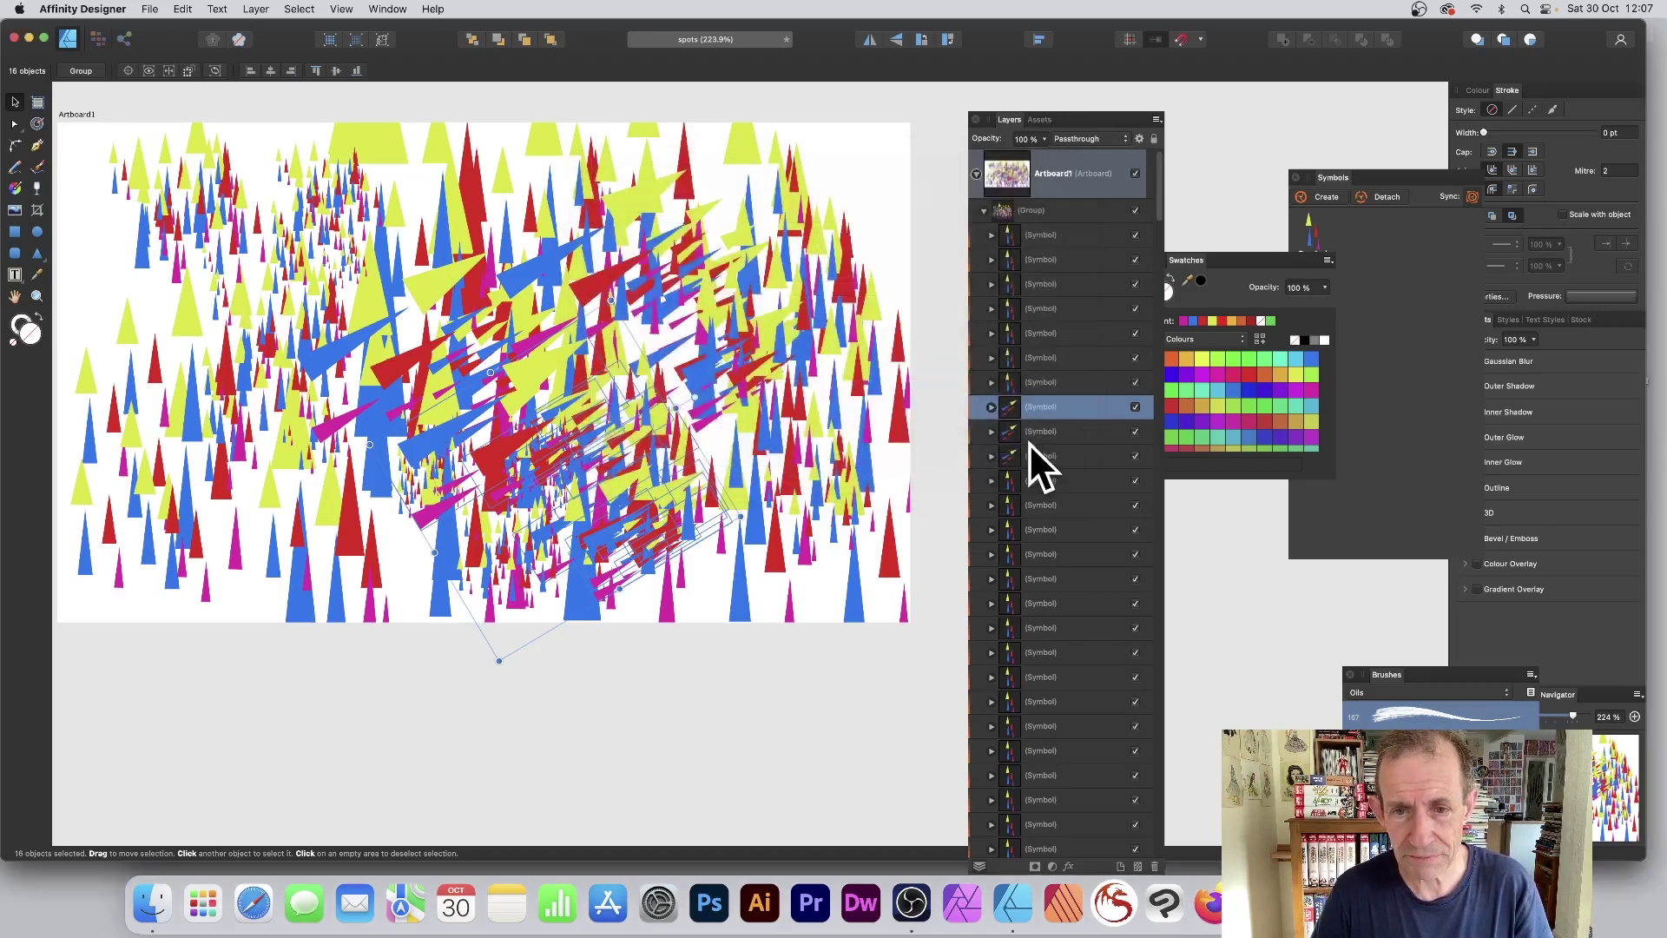
Step: Save the exported PNG under a typed file name, then expand a symbol copy's four triangles
{"action": "type", "text": "tr"}
{"action": "type", "text": "le"}
{"action": "key", "text": "Return"}
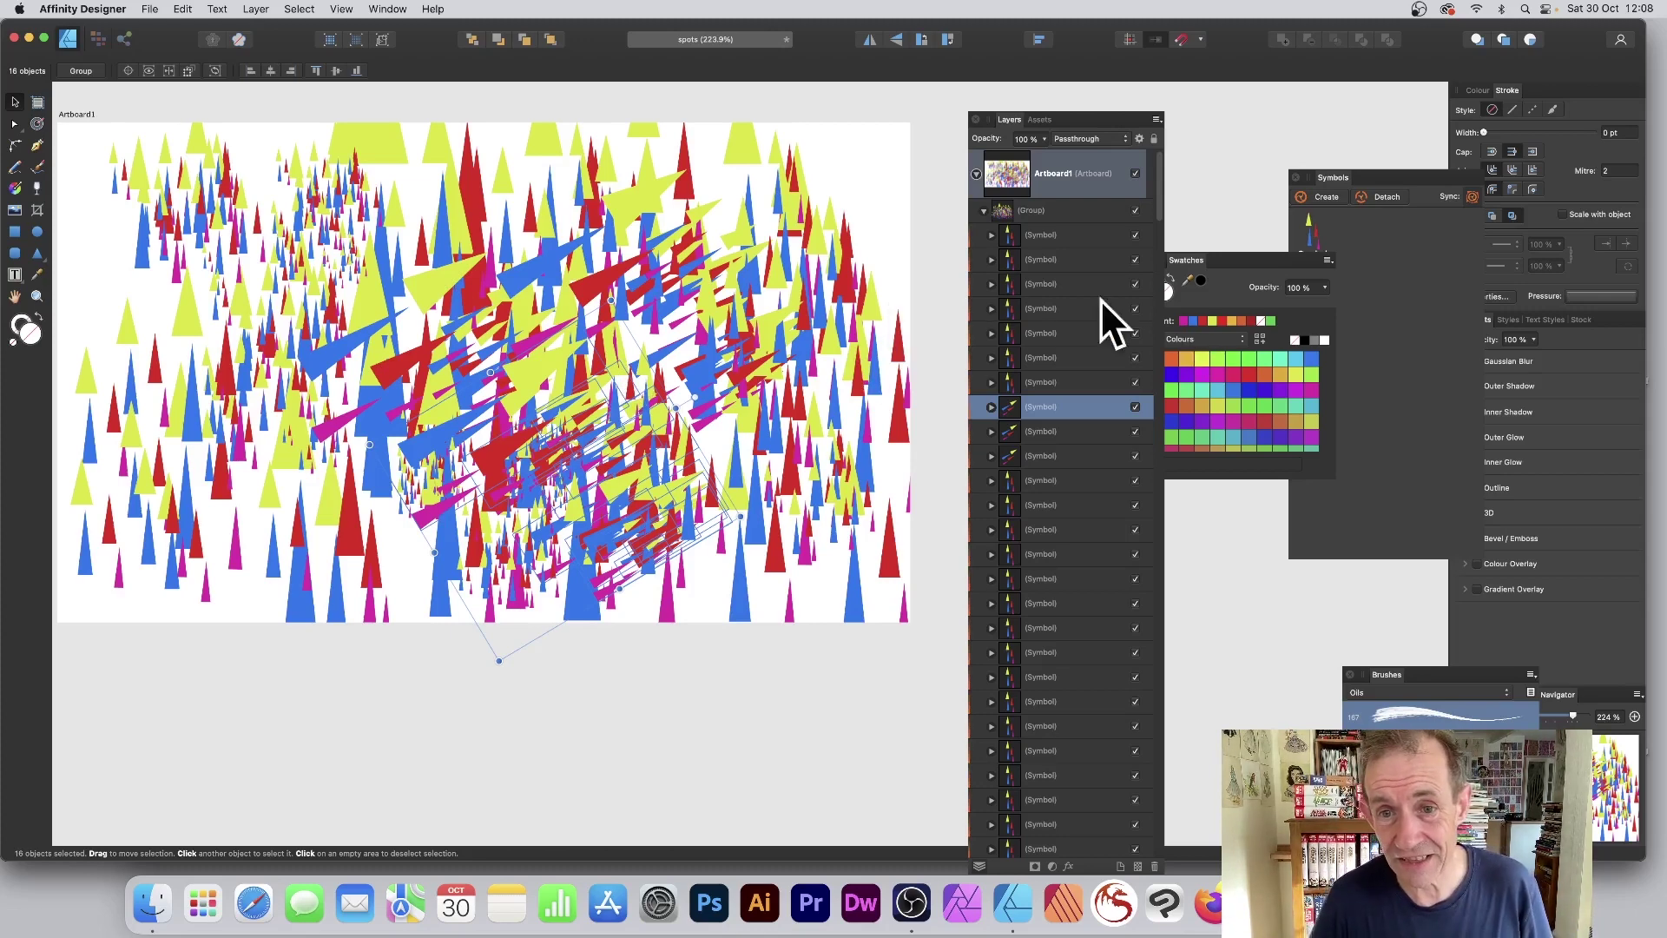
{"action": "left_click", "coordinate": [991, 284]}
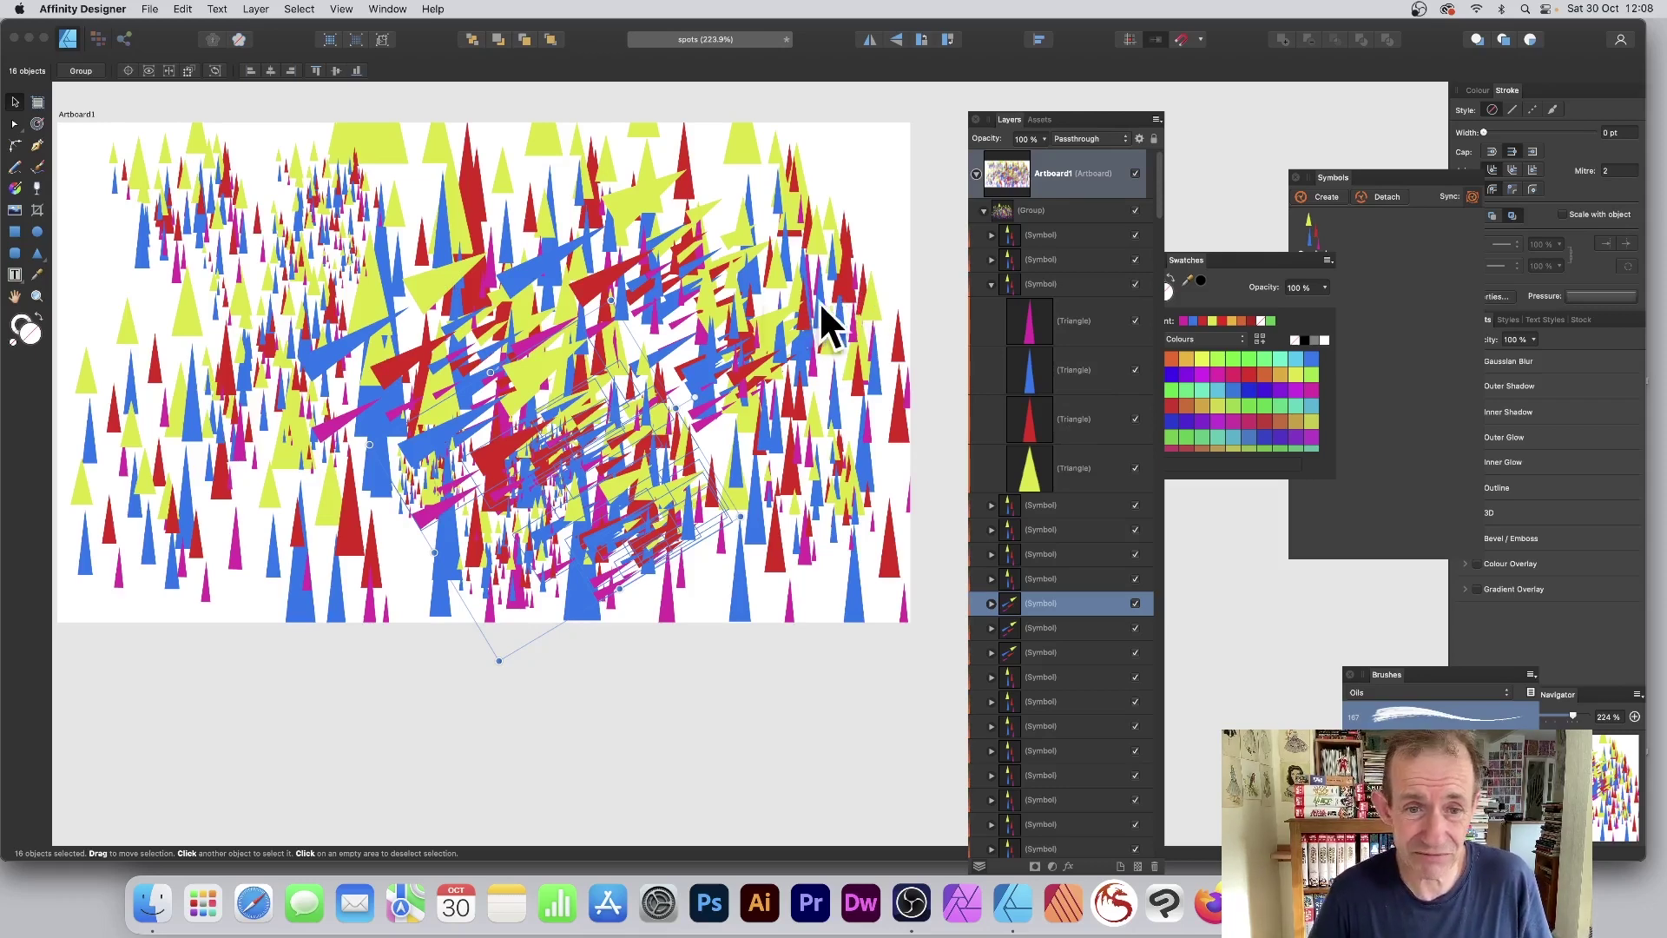
Step: Apply a linear gradient to the symbol's magenta triangle with the Fill tool
{"action": "left_click", "coordinate": [1034, 315]}
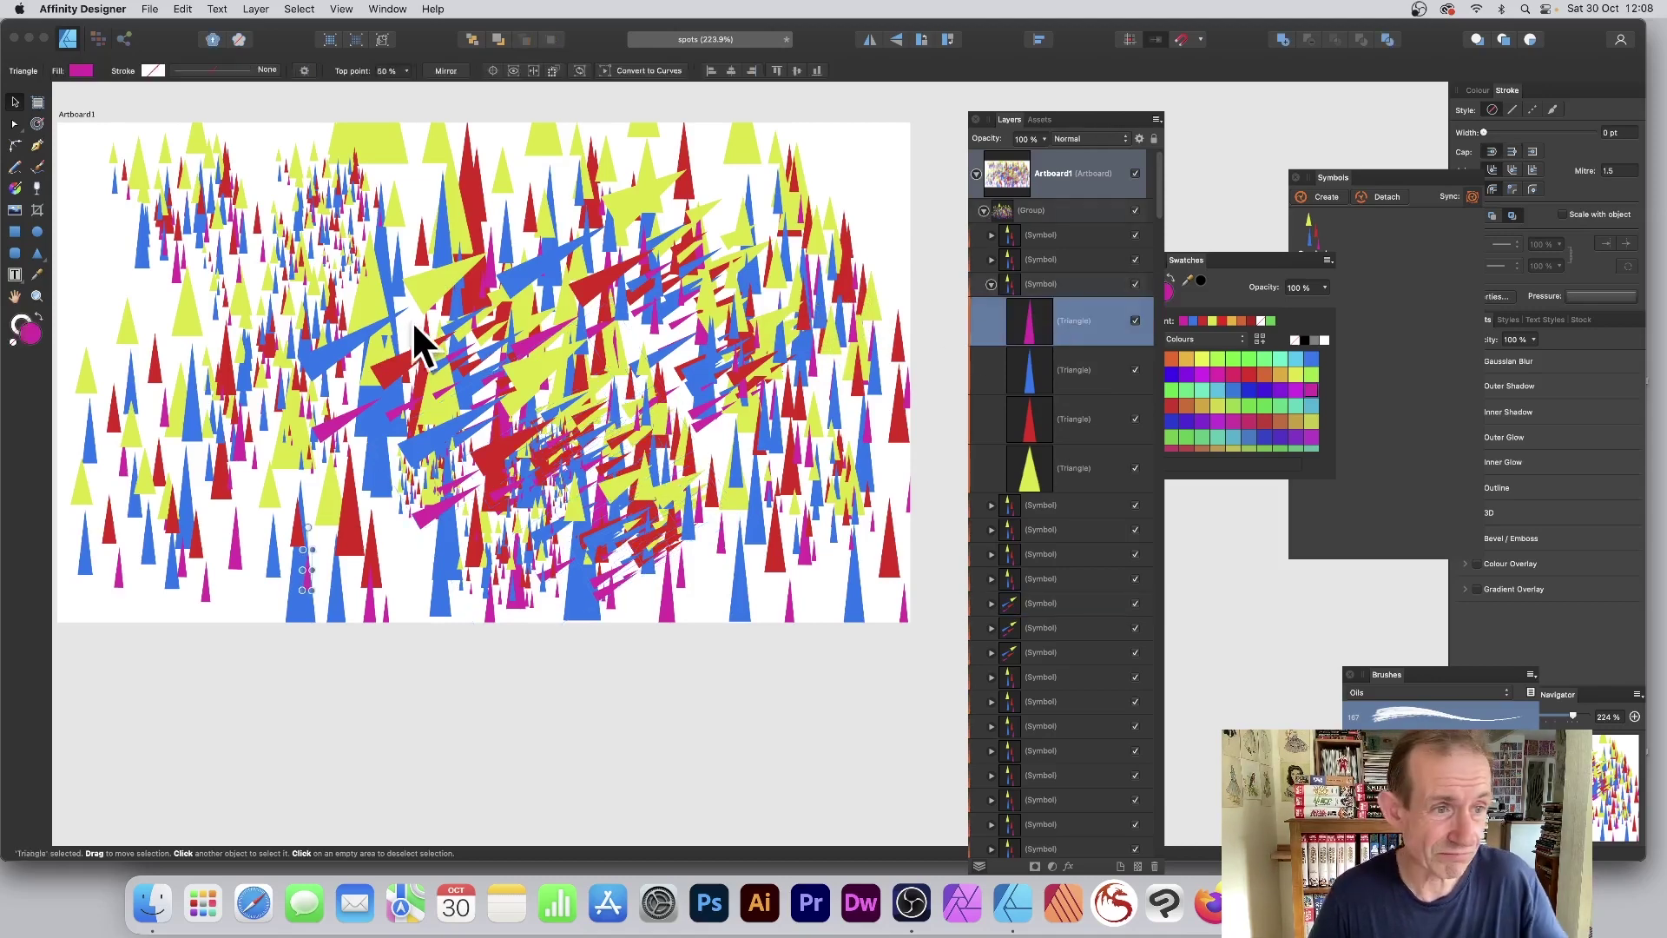
{"action": "left_click", "coordinate": [15, 189]}
{"action": "mouse_move", "coordinate": [754, 368]}
{"action": "left_mouse_down"}
{"action": "mouse_move", "coordinate": [702, 390]}
{"action": "mouse_move", "coordinate": [774, 377]}
{"action": "mouse_move", "coordinate": [762, 386]}
{"action": "left_mouse_up"}
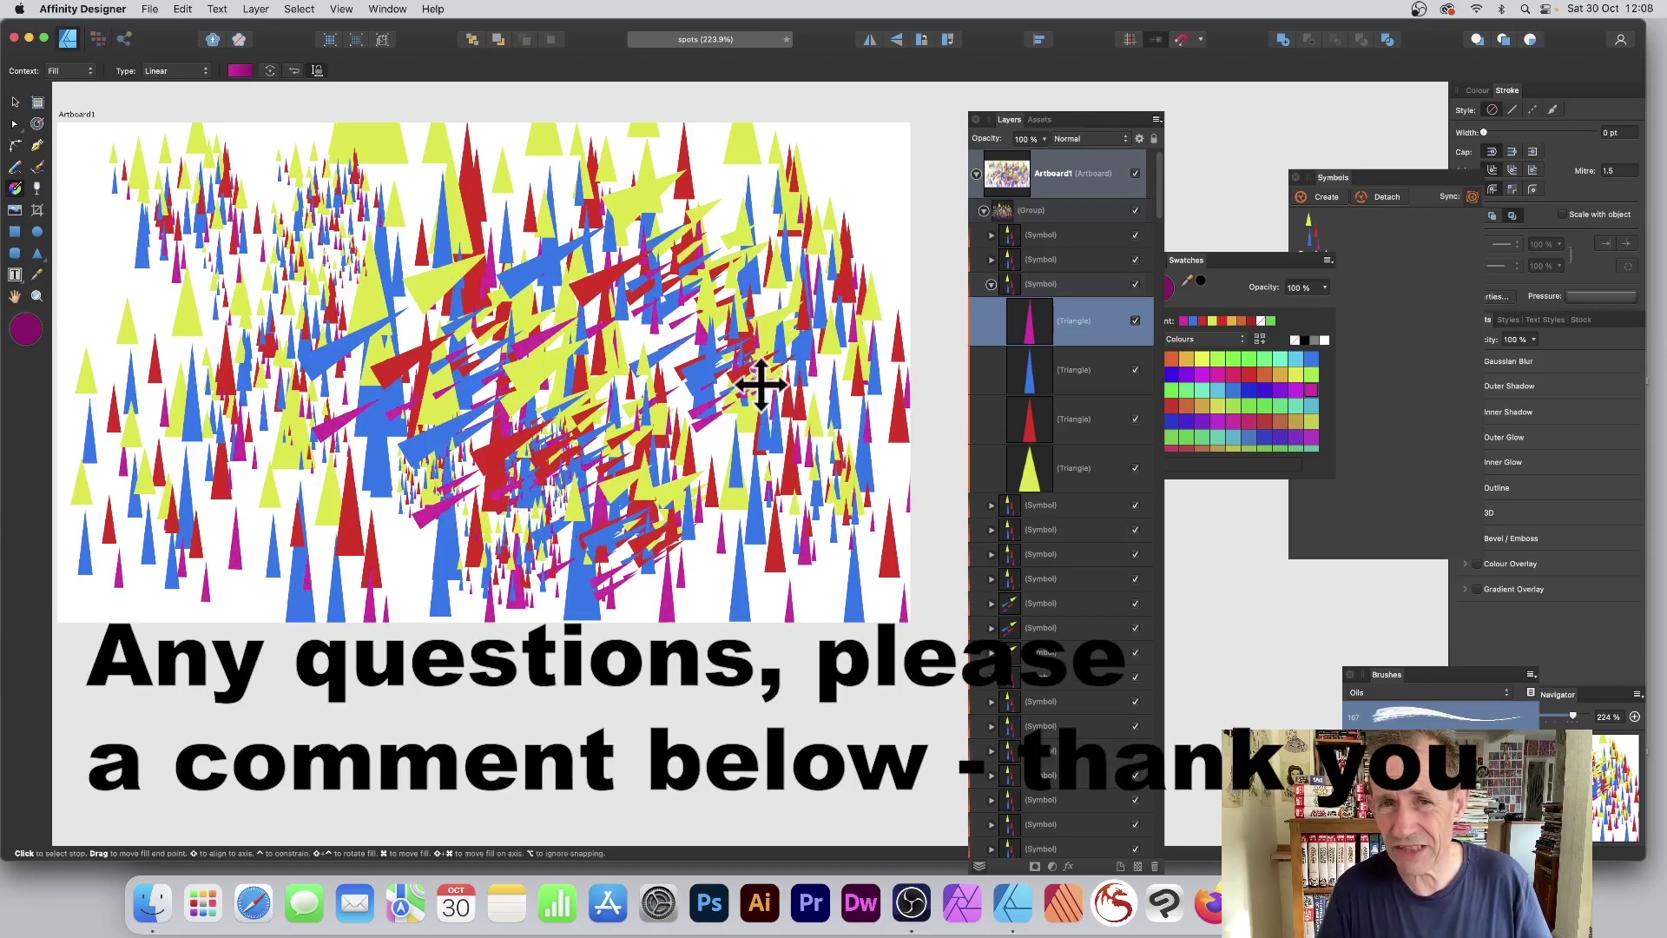